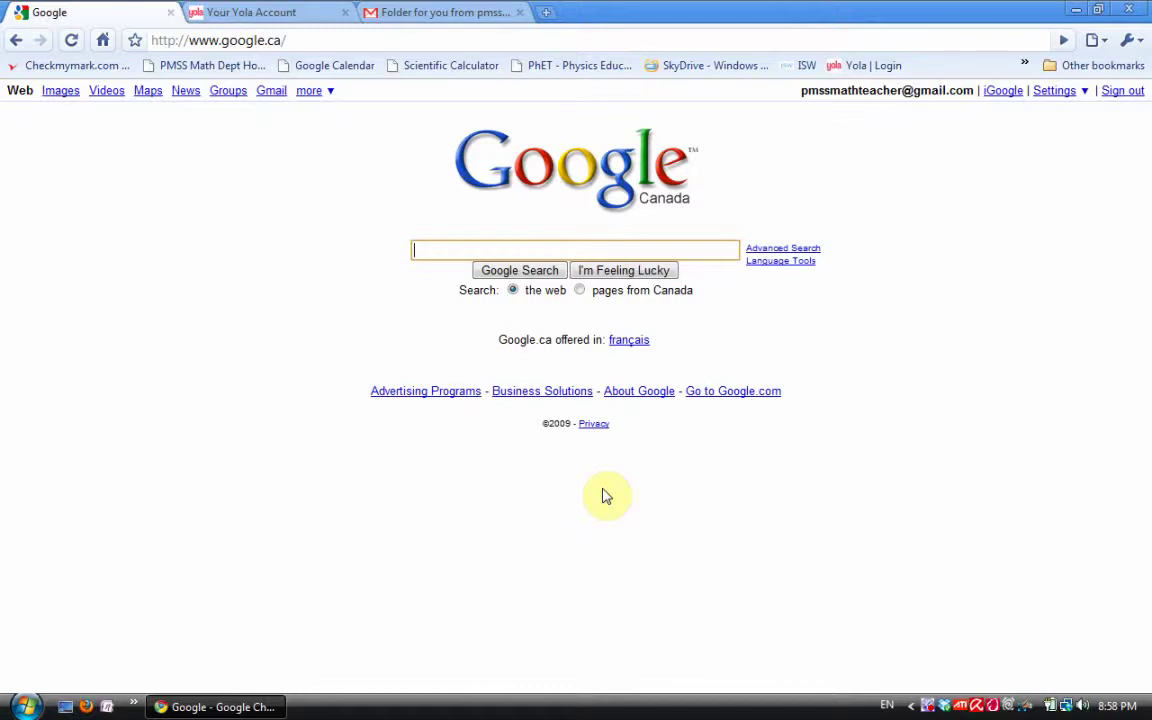
# Step: Search Google for 'yola' and open the Yola website from the results
pyautogui.write('yloa')
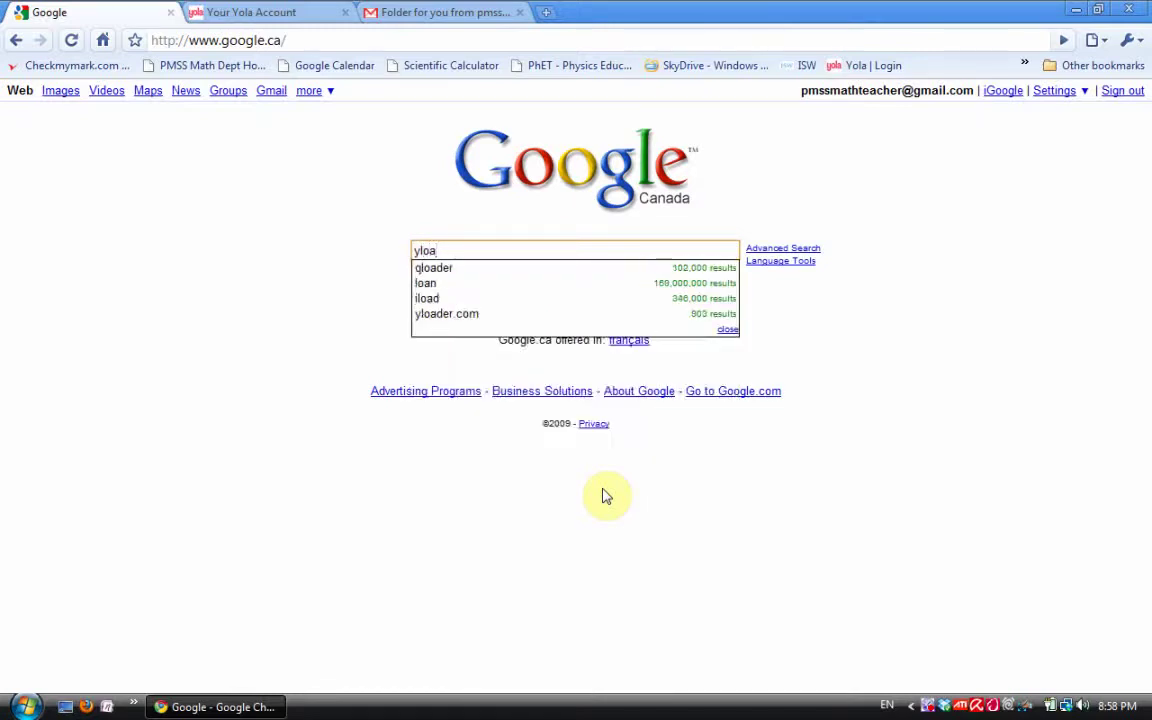
pyautogui.press('BackSpace')
pyautogui.press('BackSpace')
pyautogui.press('BackSpace')
pyautogui.write('ola')
pyautogui.press('Return')
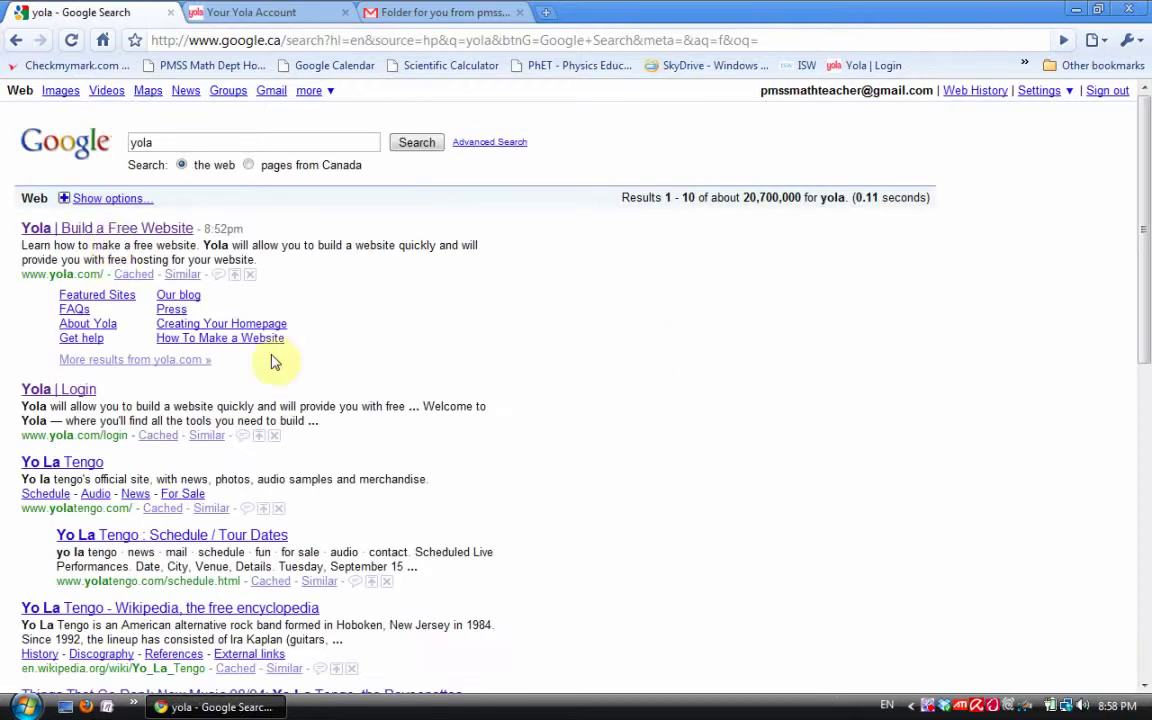
pyautogui.click(113, 229)
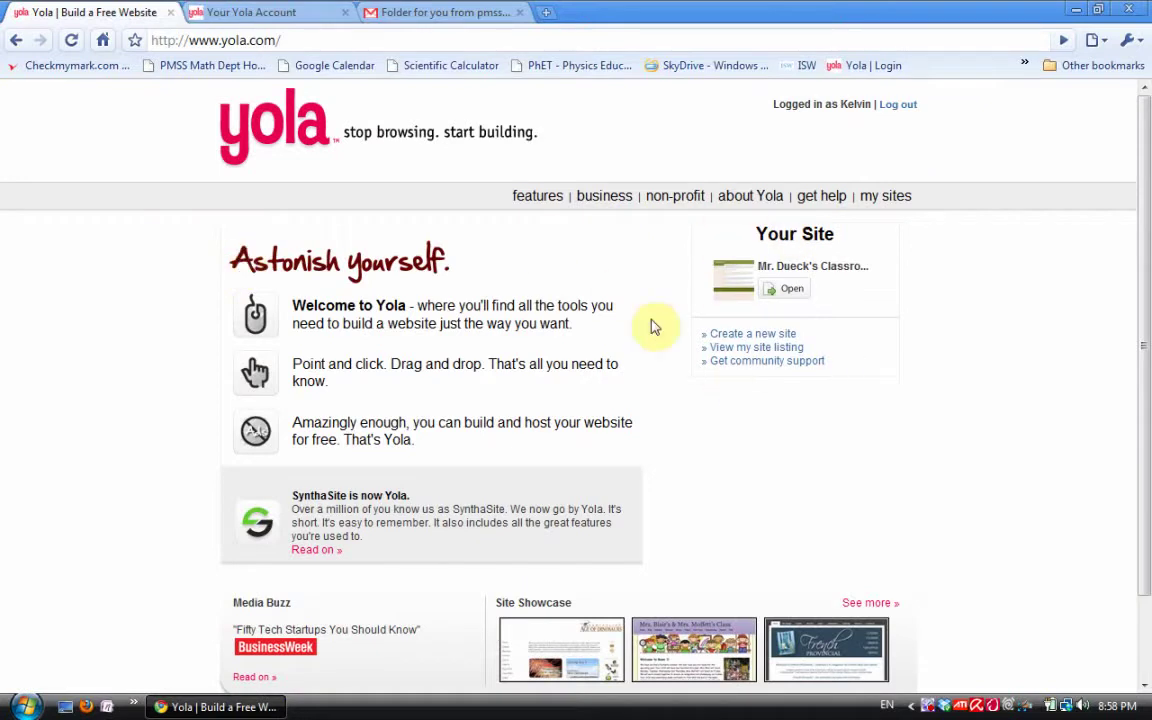
# Step: Close the Yola homepage tab to return to the Your Yola Account tab
pyautogui.click(170, 12)
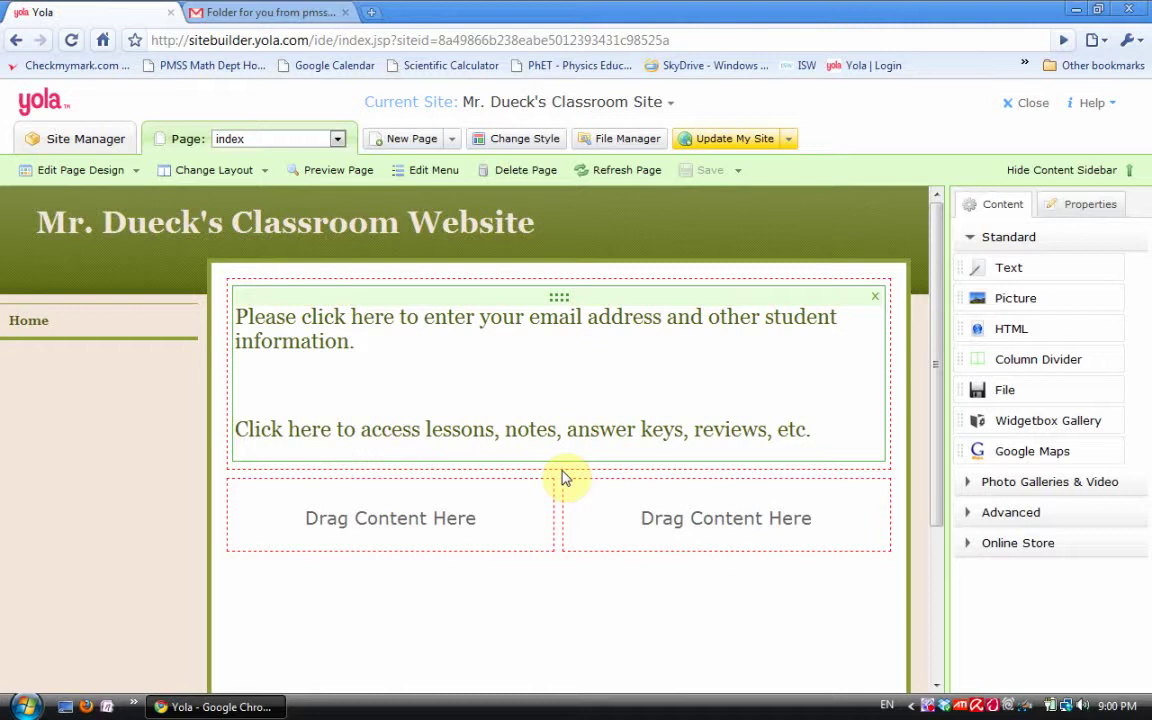
pyautogui.click(377, 17)
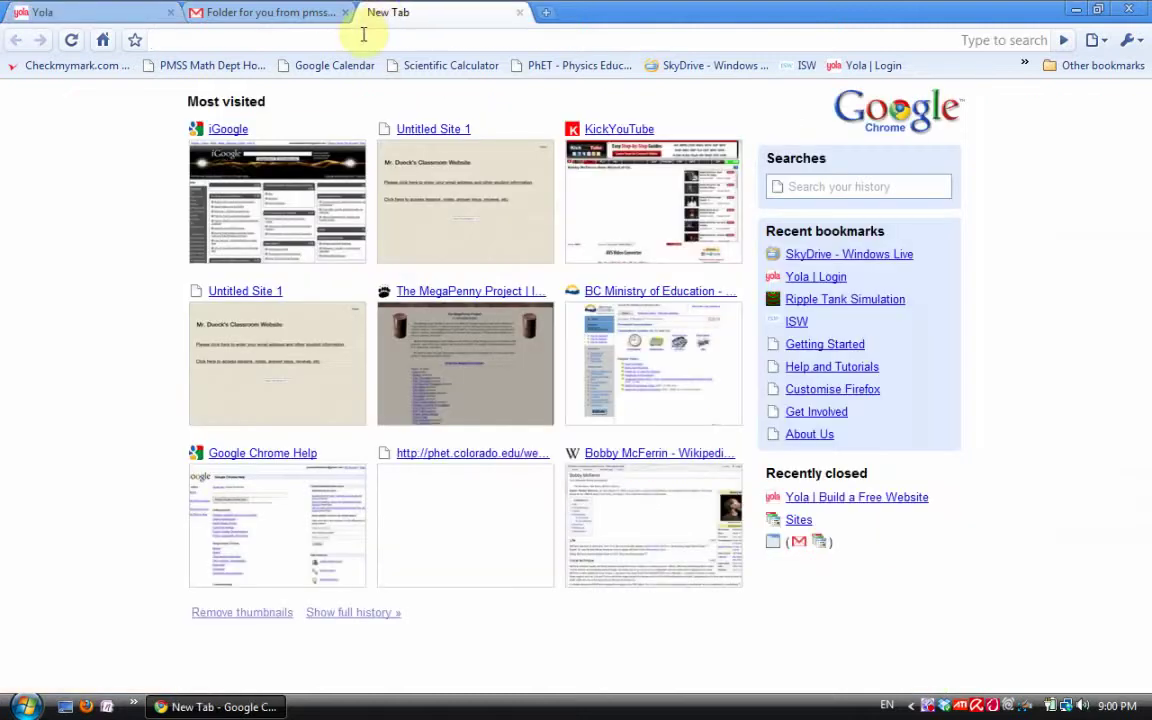
pyautogui.write('www.')
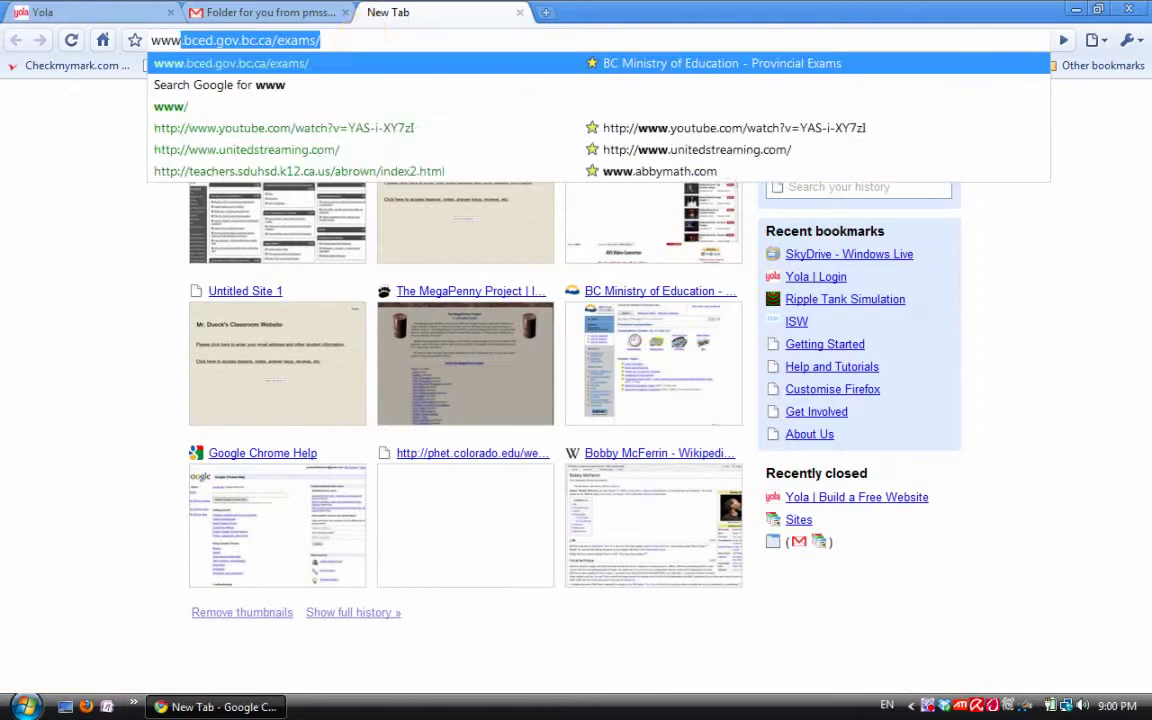
pyautogui.write('goog')
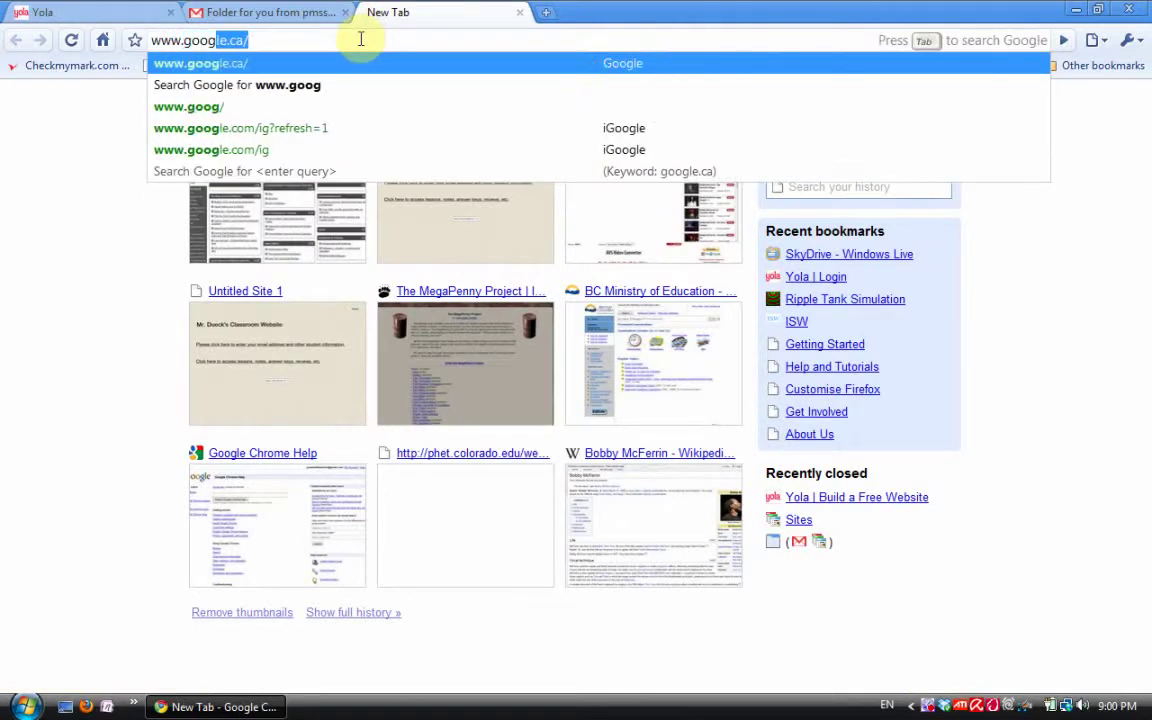
pyautogui.press('Return')
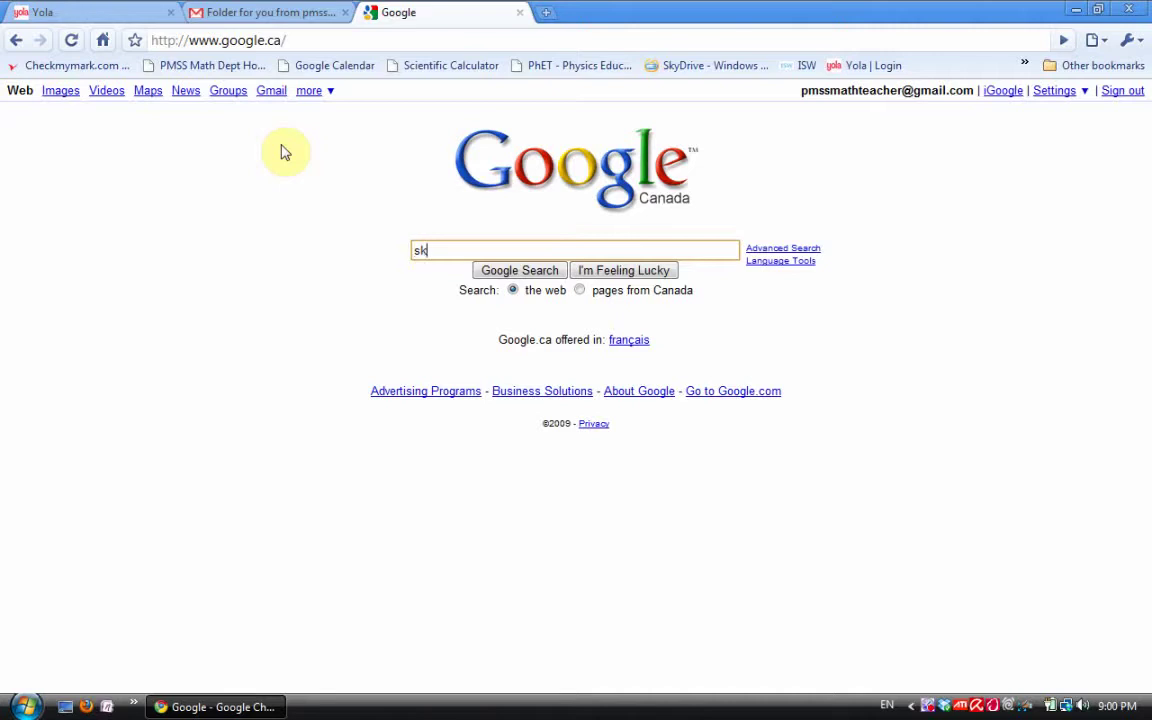
pyautogui.write('skydrive')
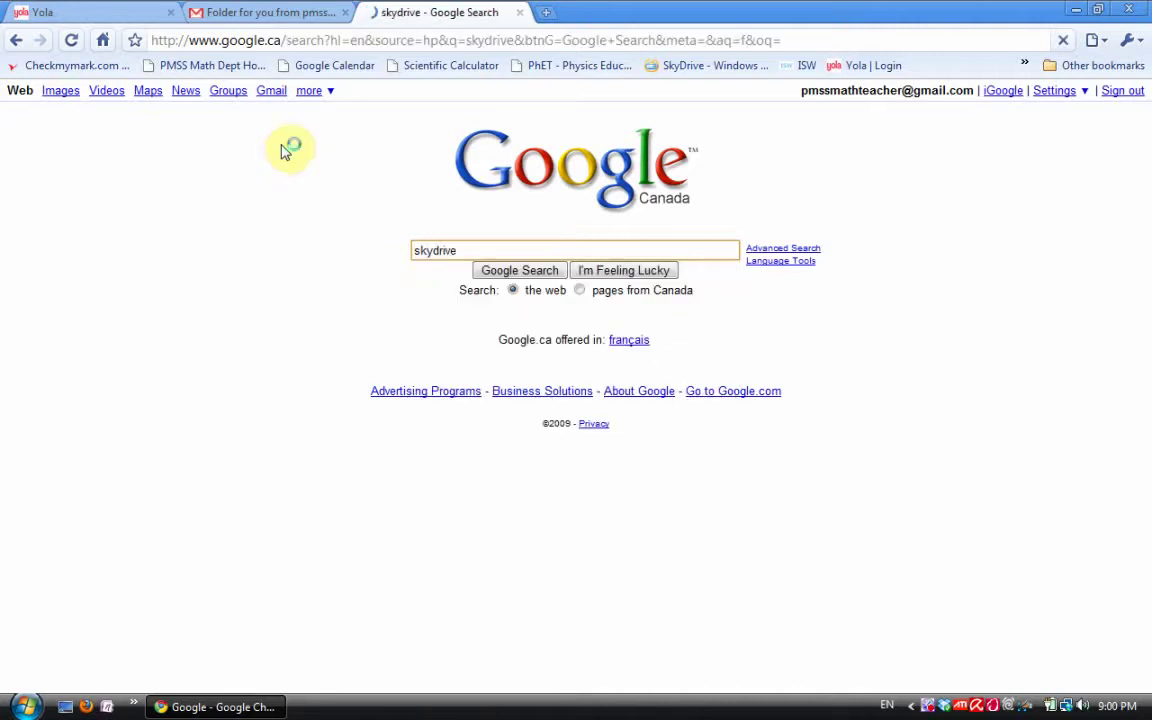
pyautogui.press('Return')
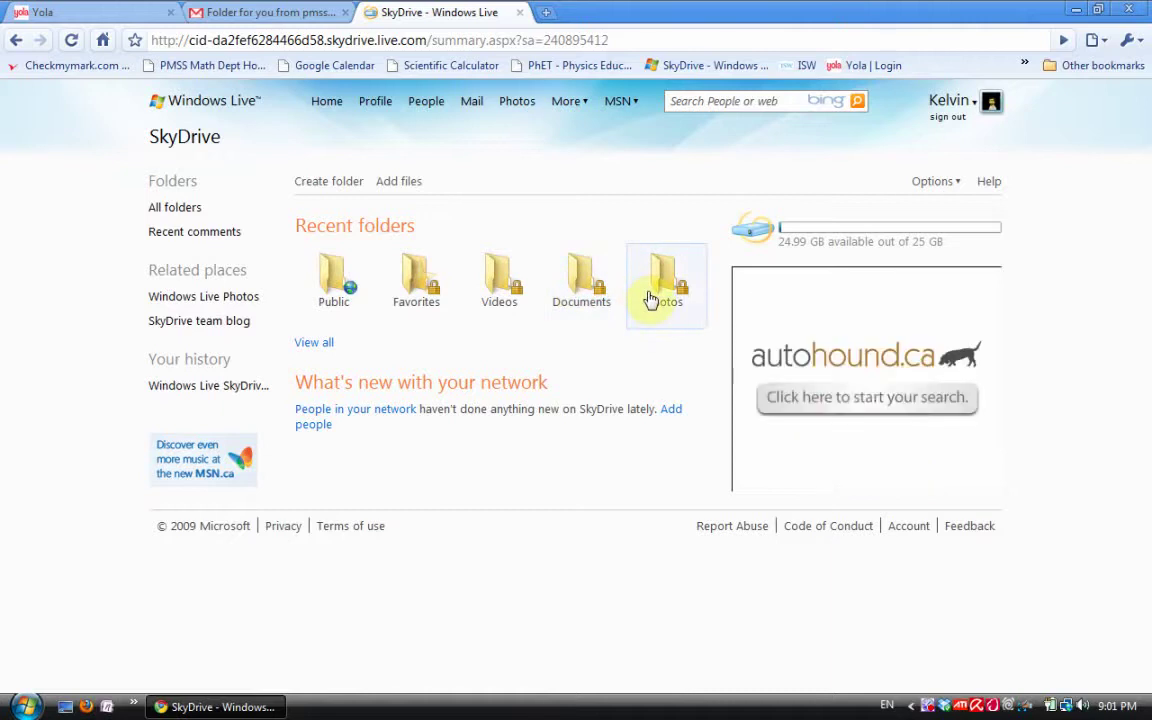
# Step: Browse SkyDrive's Public and Block B folders, then return home and reopen Public
pyautogui.click(329, 283)
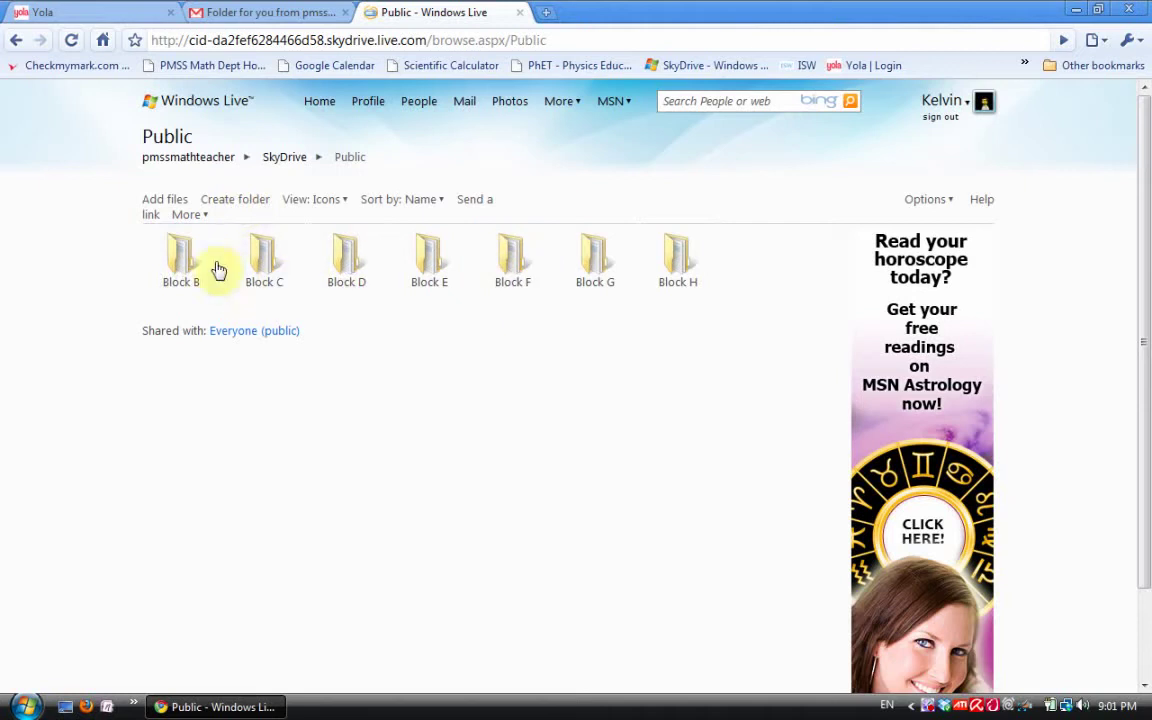
pyautogui.click(185, 262)
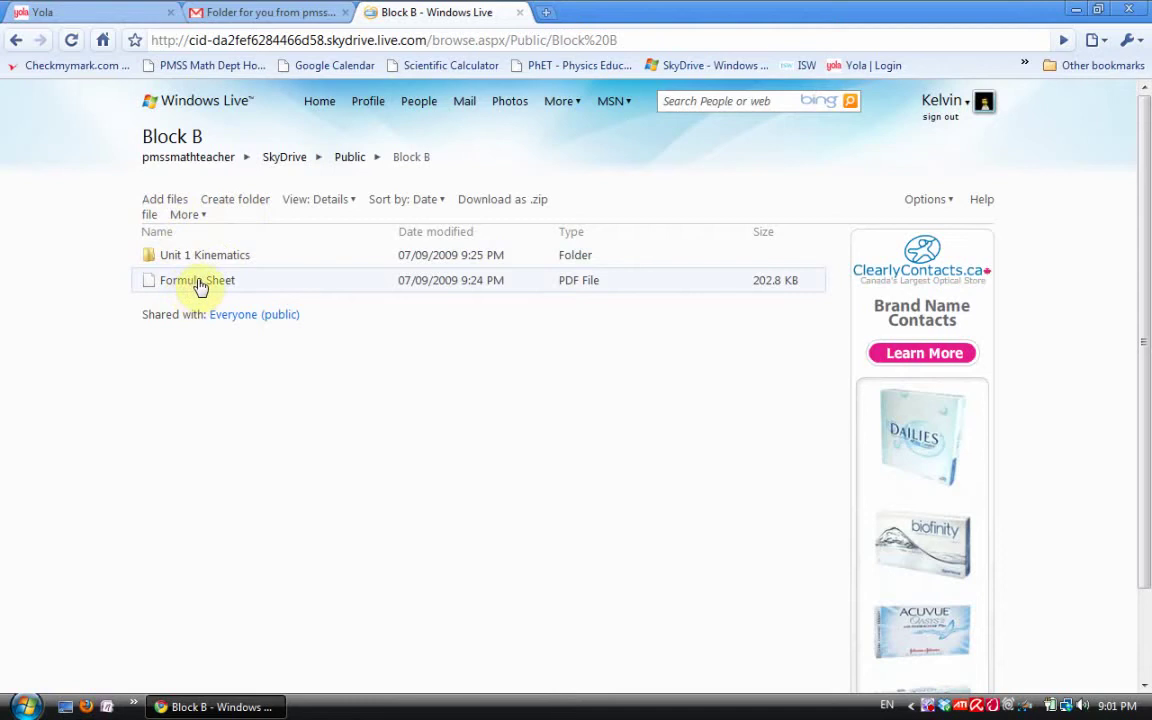
pyautogui.click(343, 160)
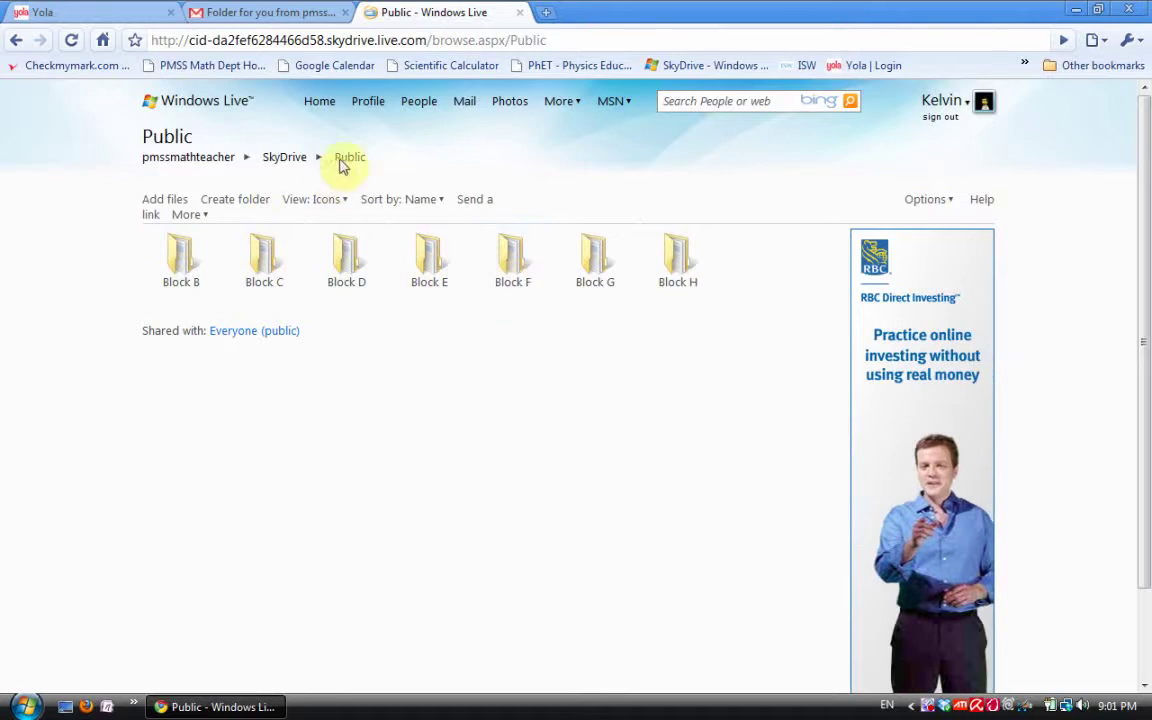
pyautogui.click(296, 160)
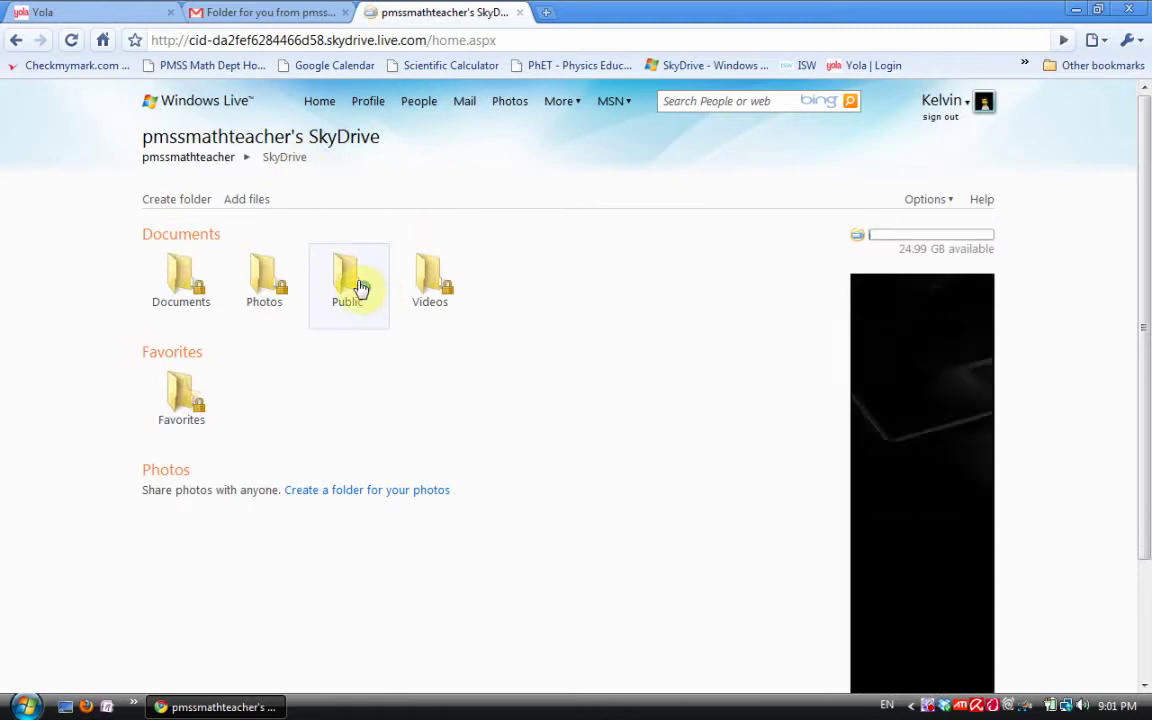
pyautogui.click(362, 288)
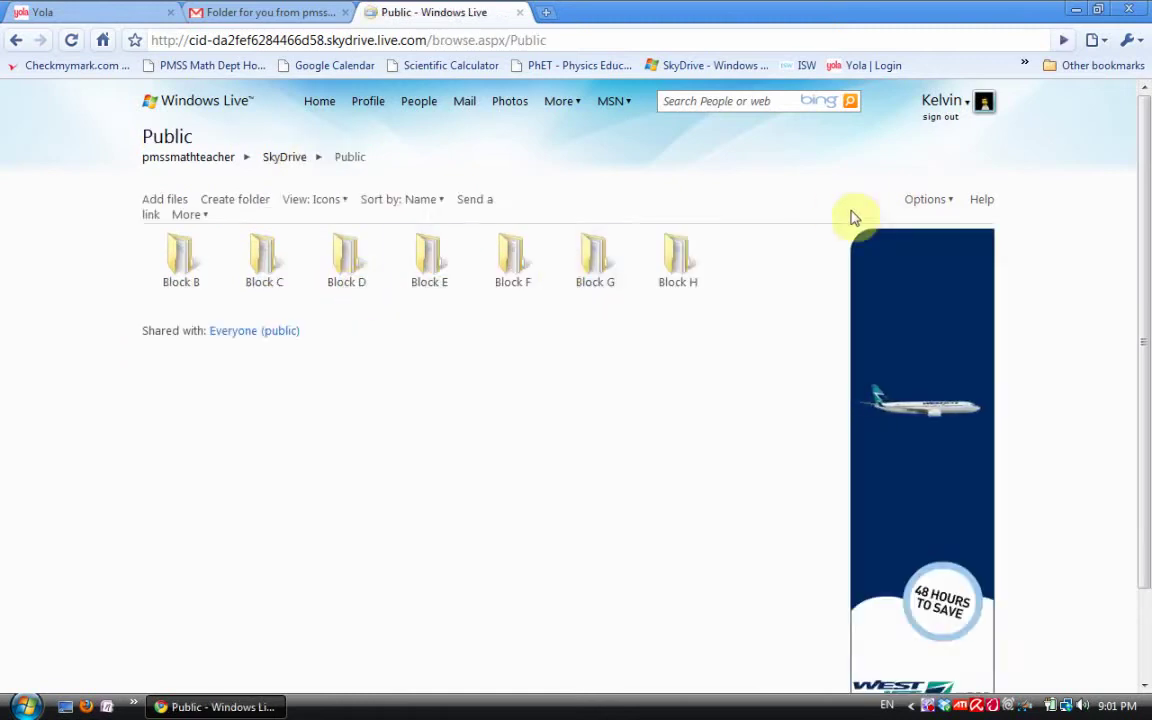
# Step: Start sending a link to the Public folder, then close the link-sharing page
pyautogui.click(474, 199)
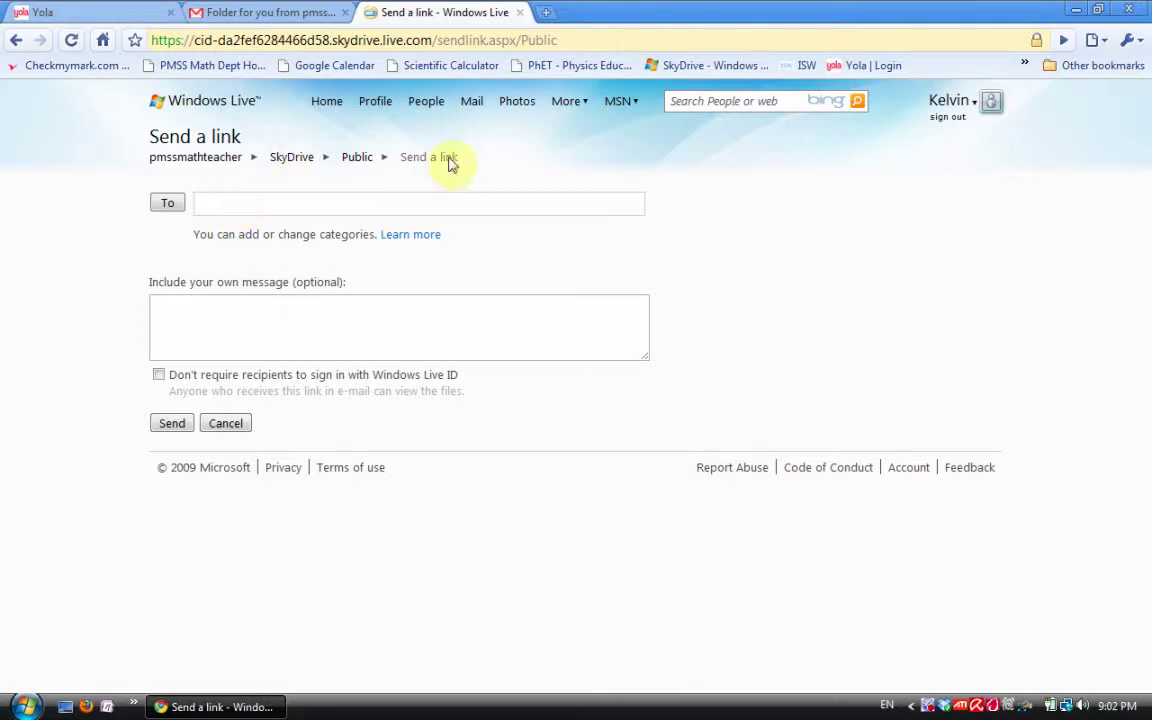
pyautogui.click(520, 13)
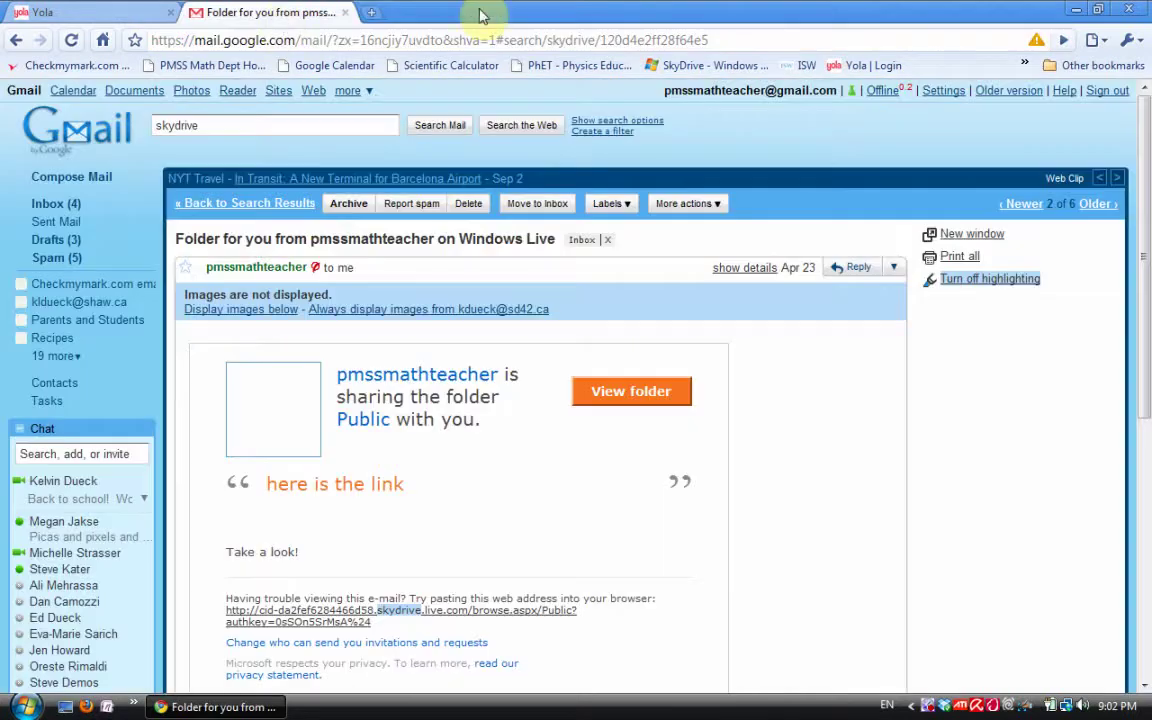
# Step: Copy the Public folder link address from the Gmail message and return to the Yola site builder
pyautogui.rightClick(288, 617)
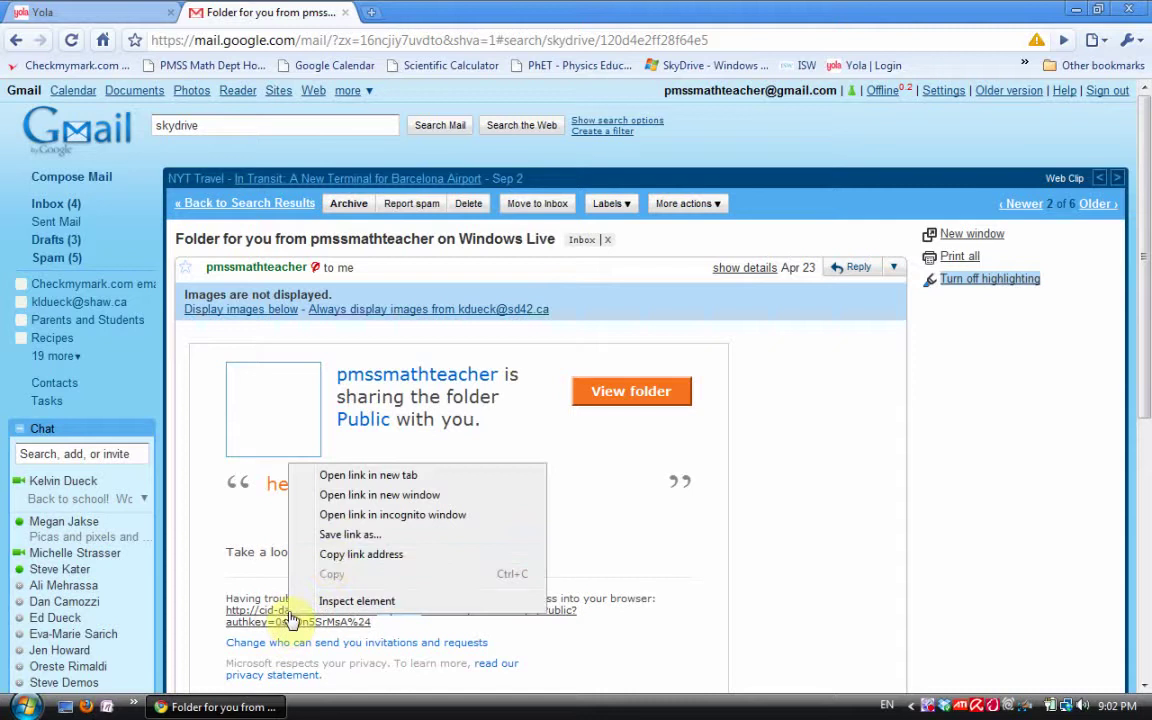
pyautogui.click(332, 558)
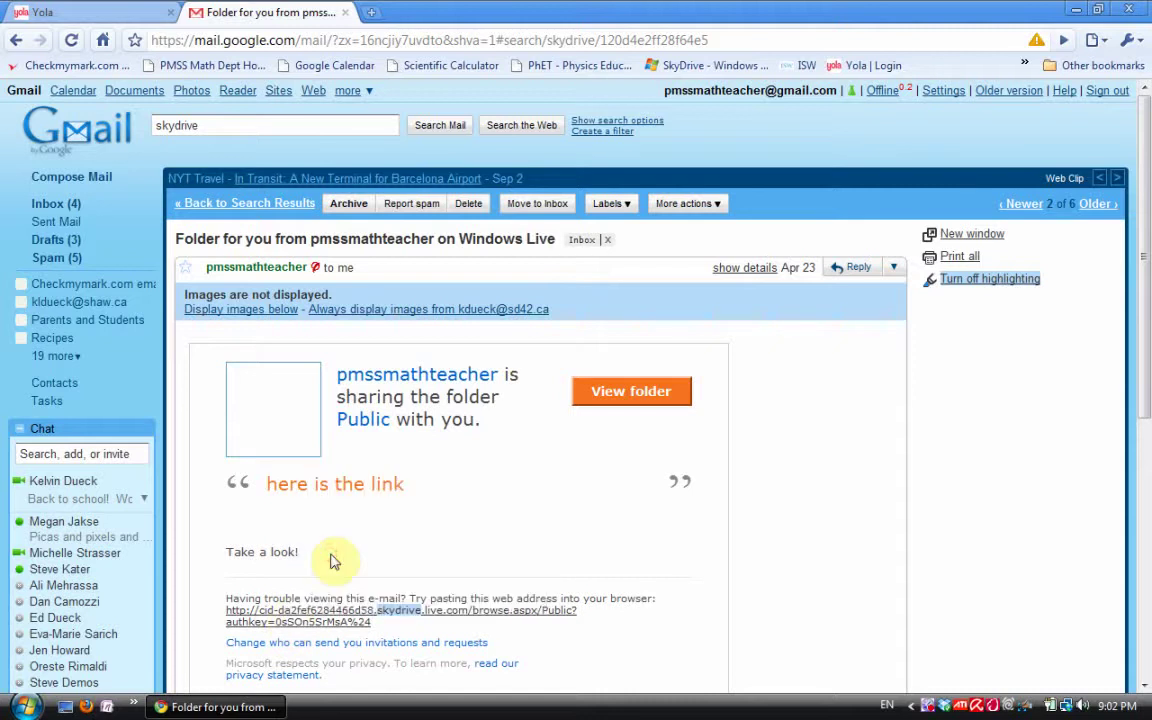
pyautogui.click(78, 18)
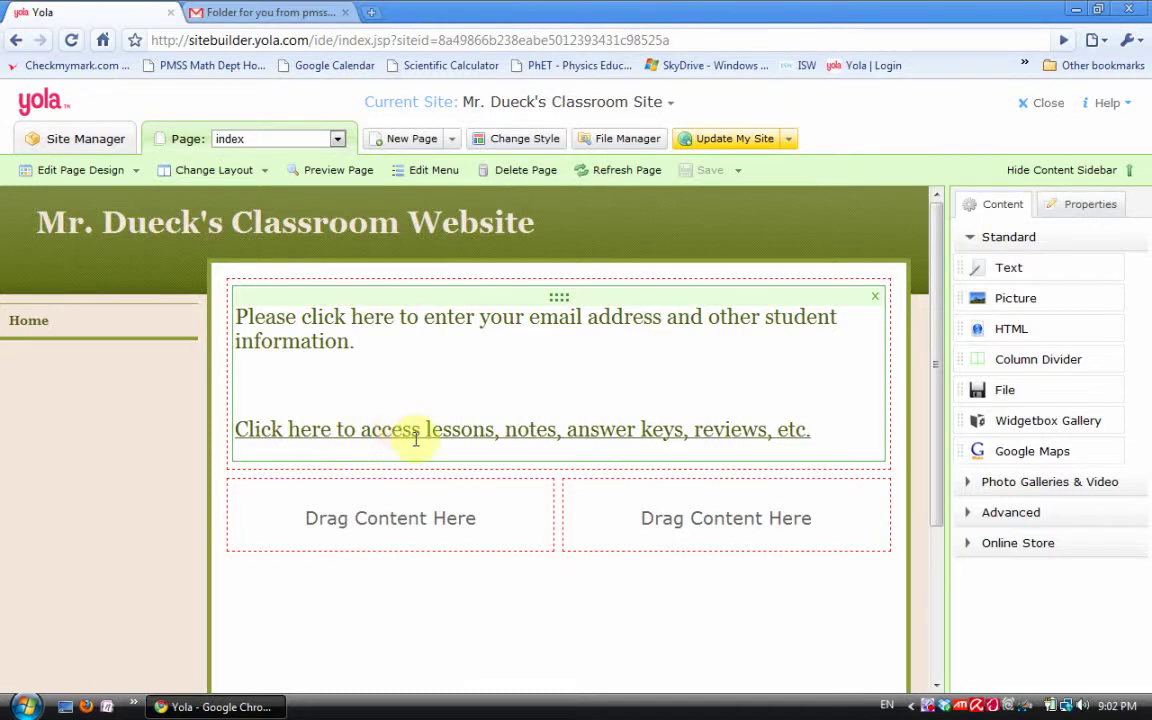
pyautogui.click(257, 14)
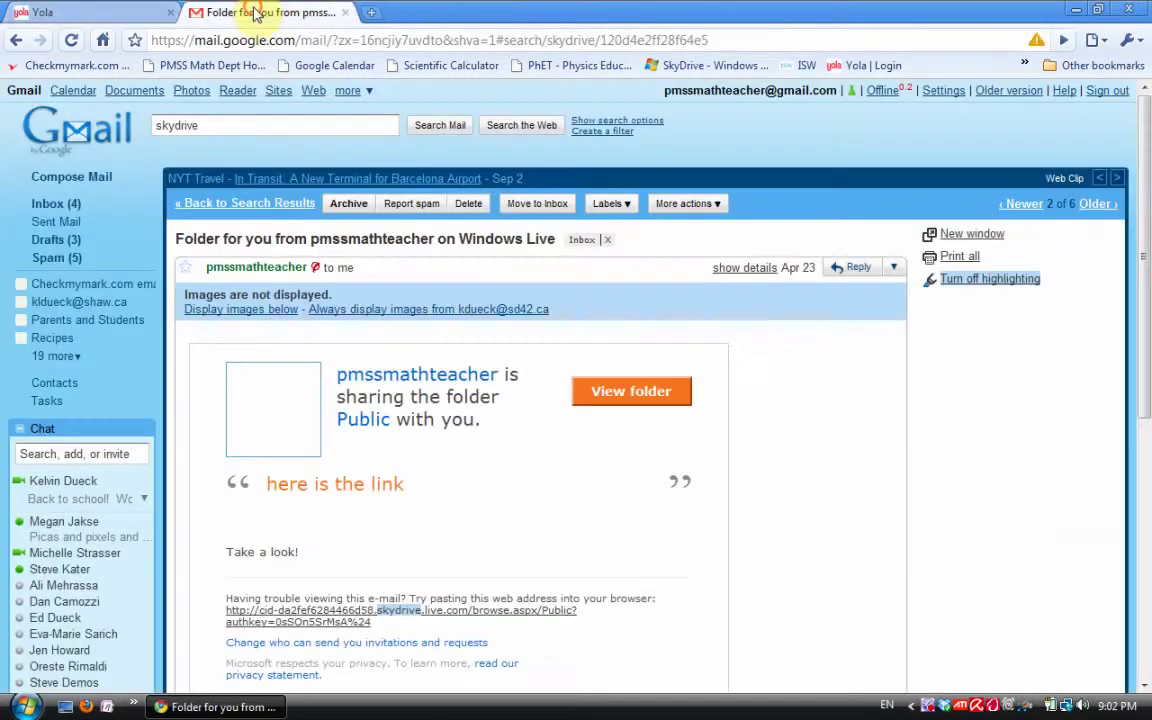
pyautogui.click(90, 10)
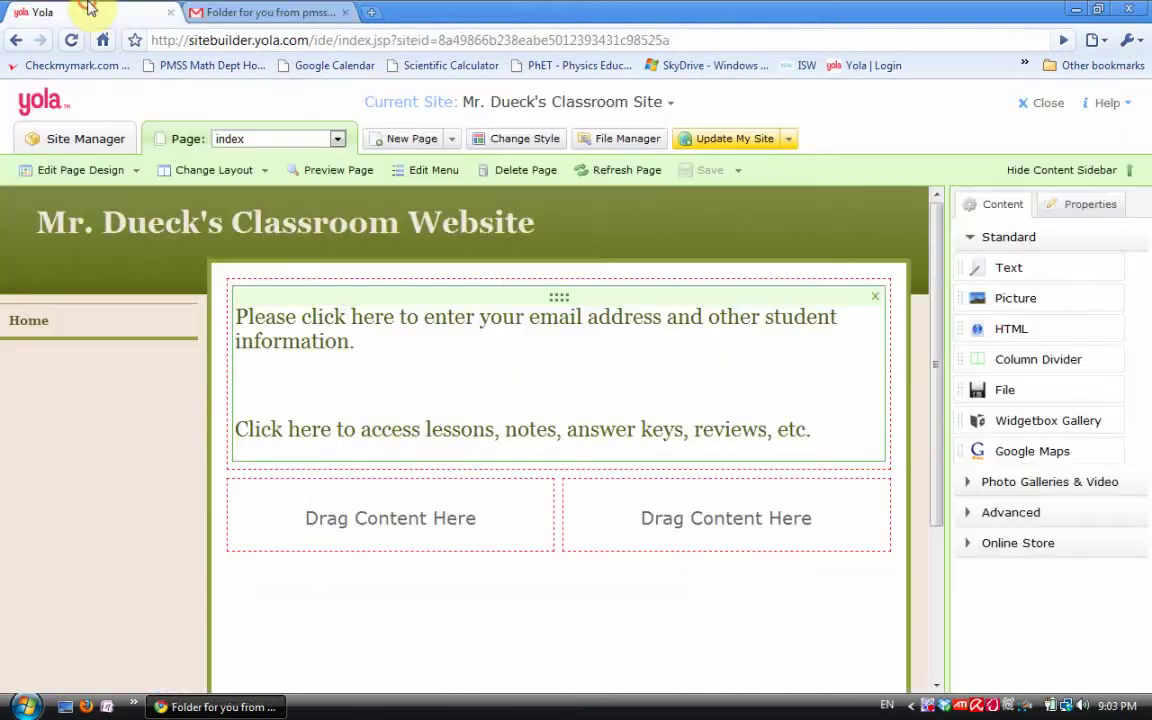
pyautogui.click(278, 12)
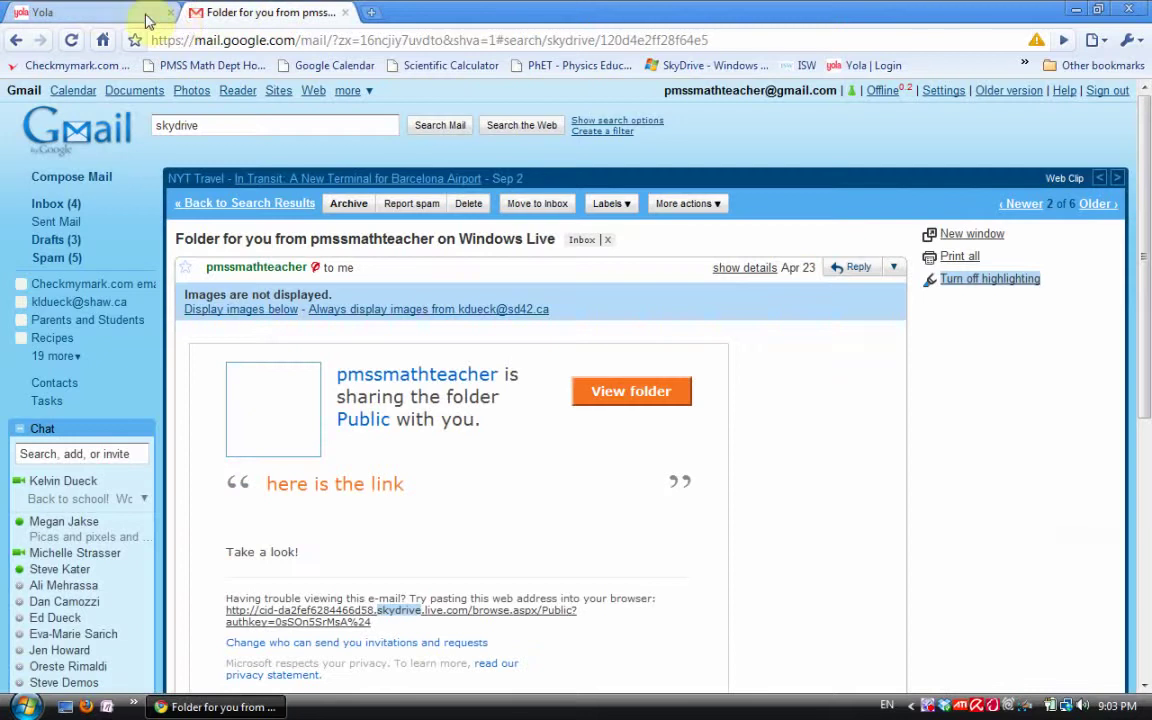
pyautogui.click(134, 12)
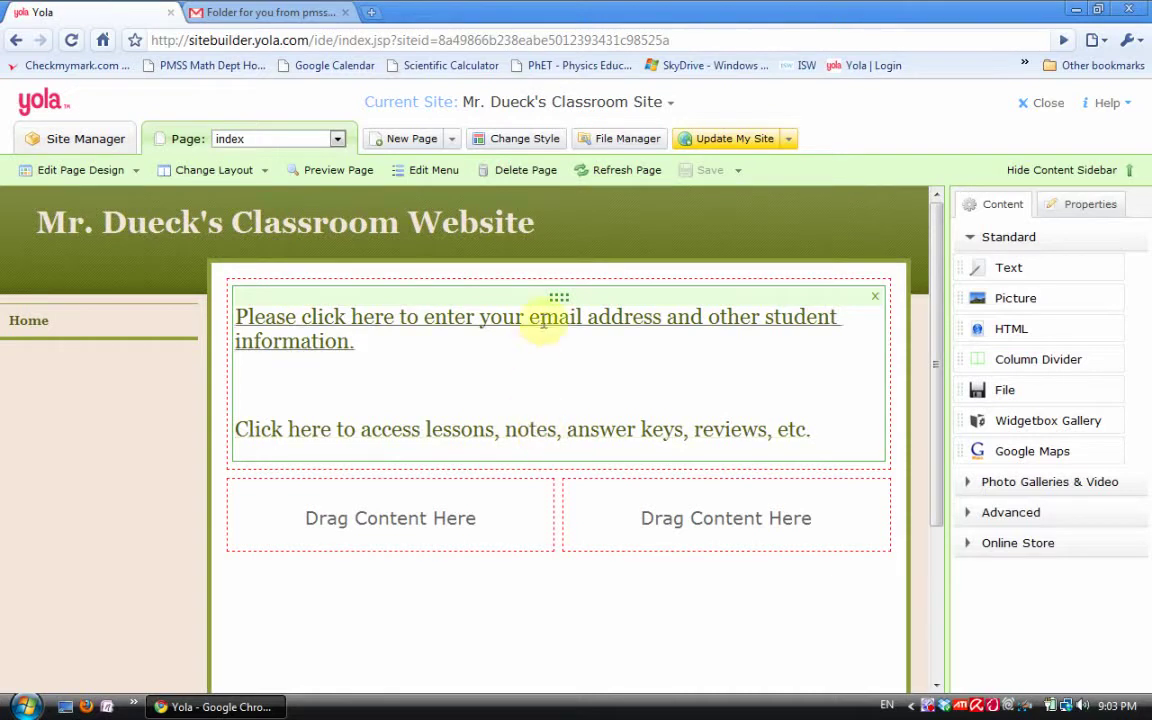
# Step: Load pittmath.yolasite.com in a new tab and close the Yola site builder tab
pyautogui.click(373, 12)
pyautogui.write('www')
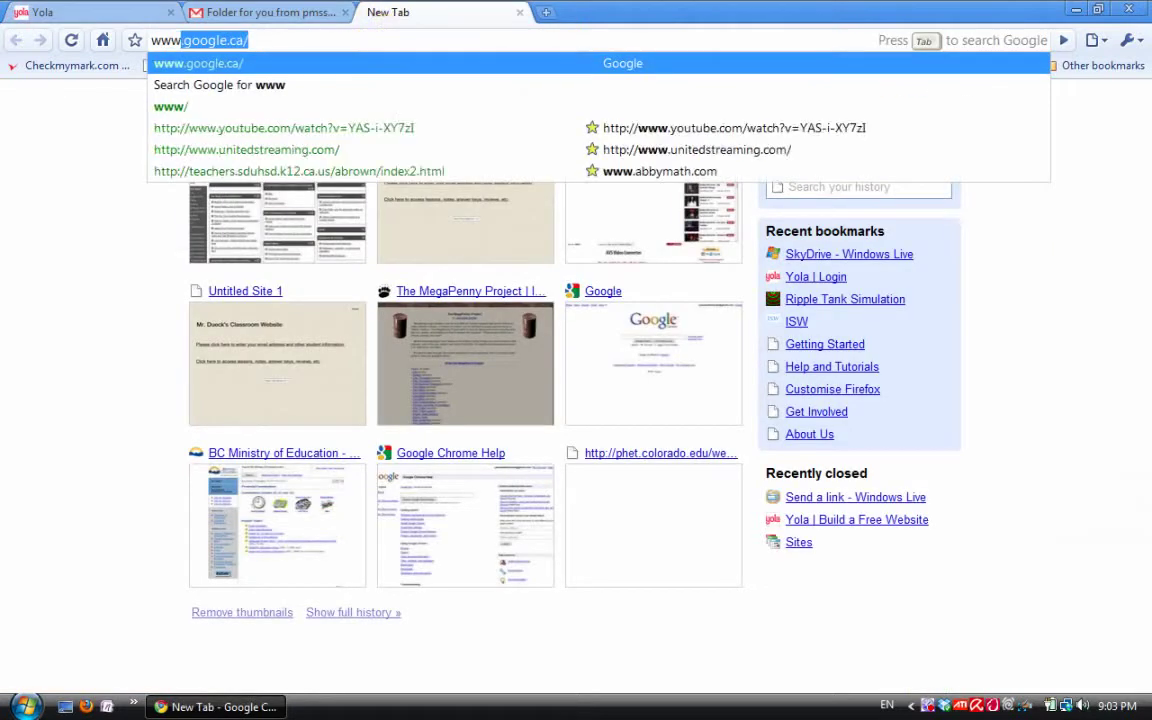
pyautogui.write('.pit')
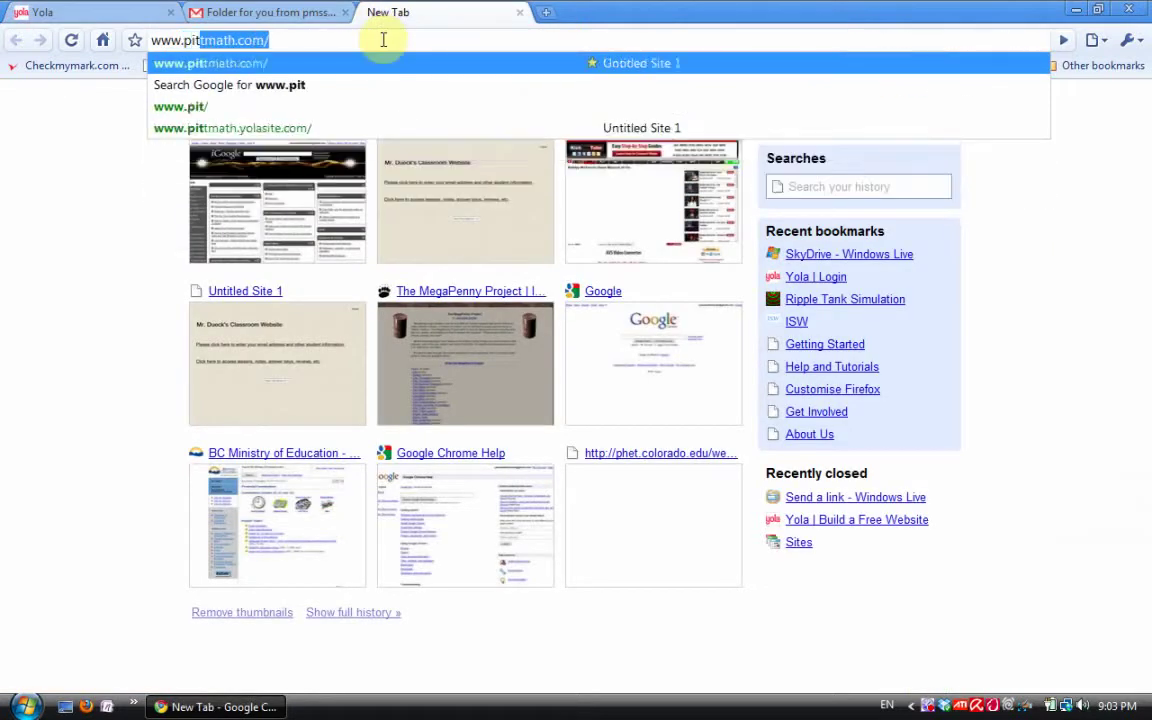
pyautogui.press('Return')
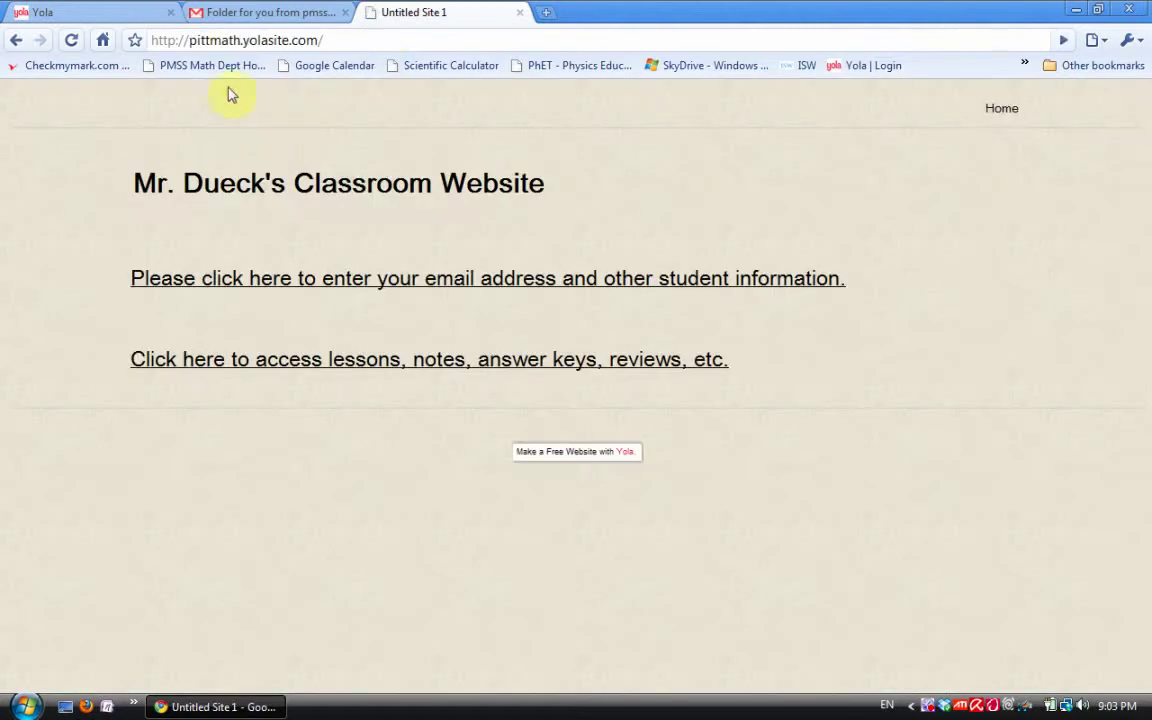
pyautogui.click(163, 12)
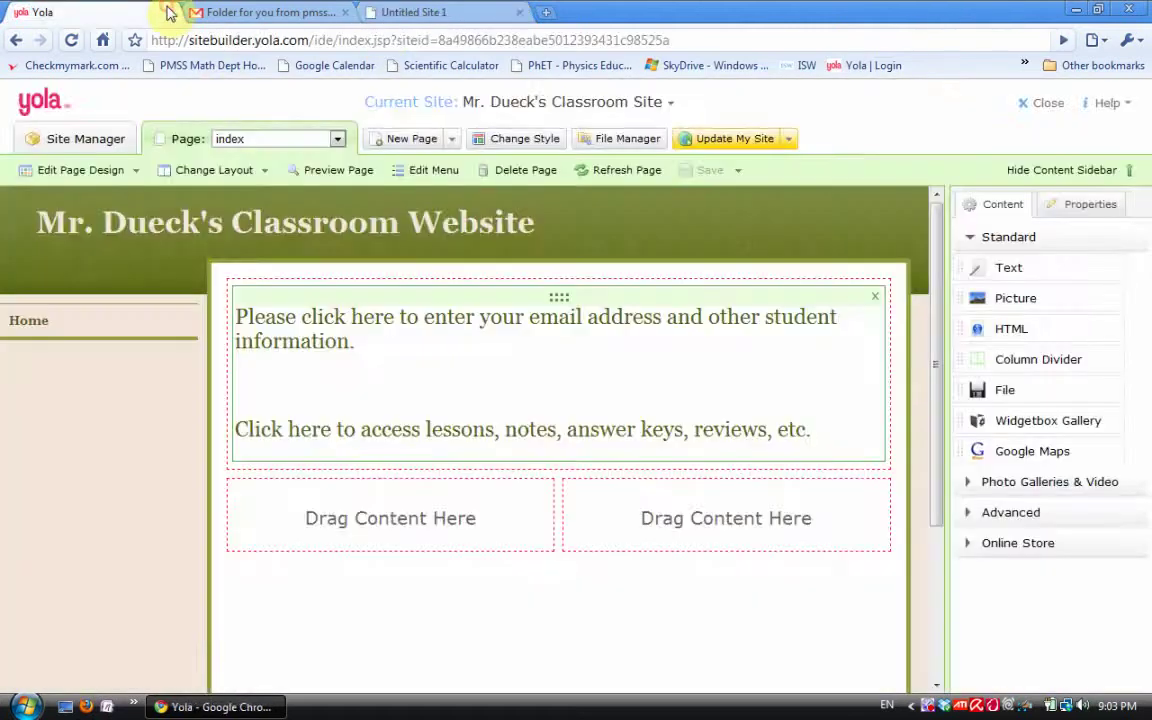
pyautogui.click(171, 12)
pyautogui.click(270, 12)
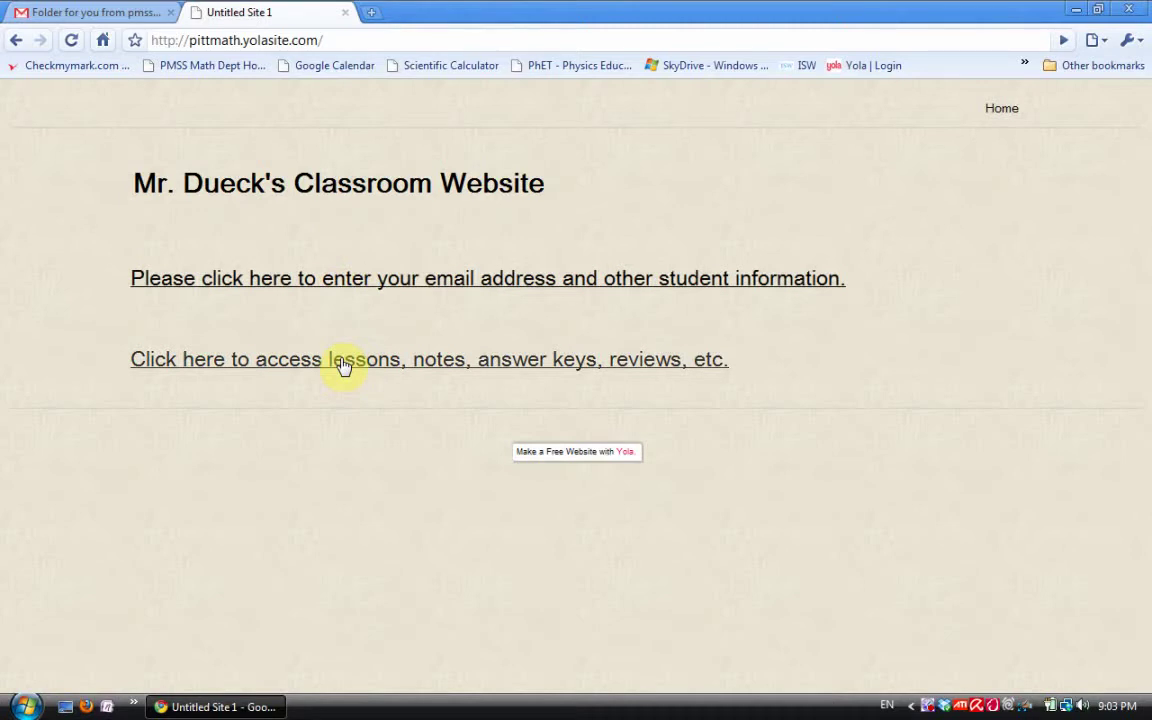
# Step: Follow the lessons link to Public > Block D > Unit 1 Math Skills for Physics
pyautogui.click(343, 362)
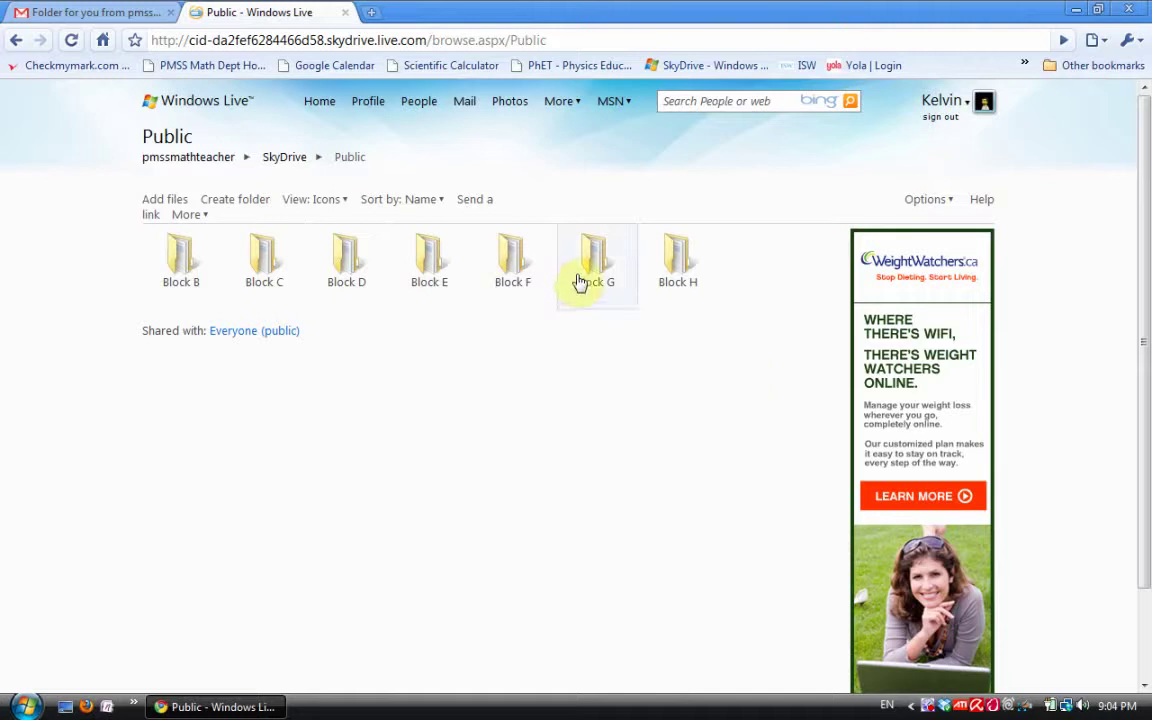
pyautogui.click(348, 268)
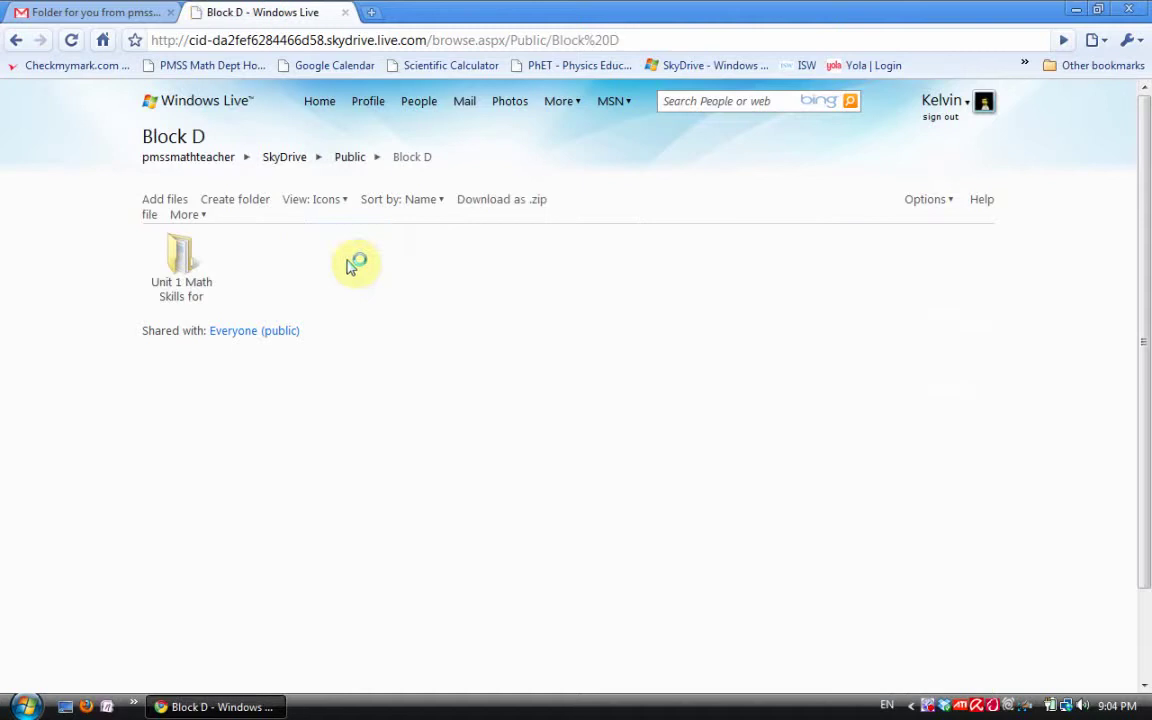
pyautogui.click(196, 268)
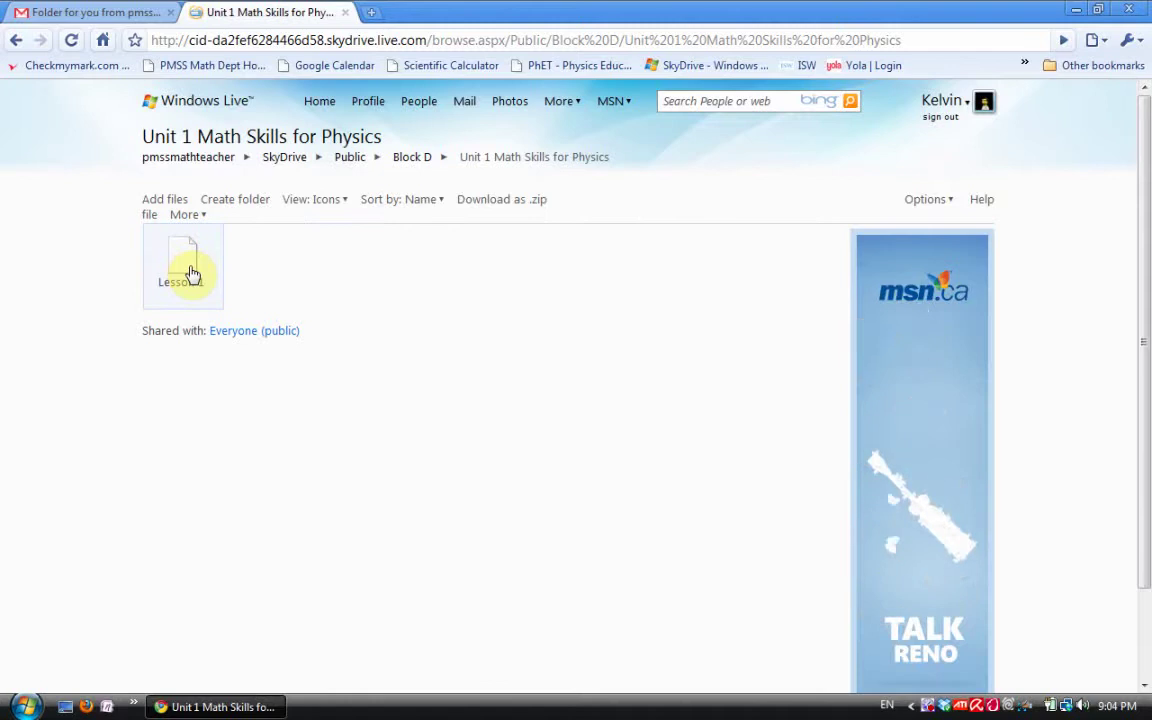
# Step: Set the folder to Details view sorted by date, and close the Gmail tab
pyautogui.click(345, 205)
pyautogui.click(318, 246)
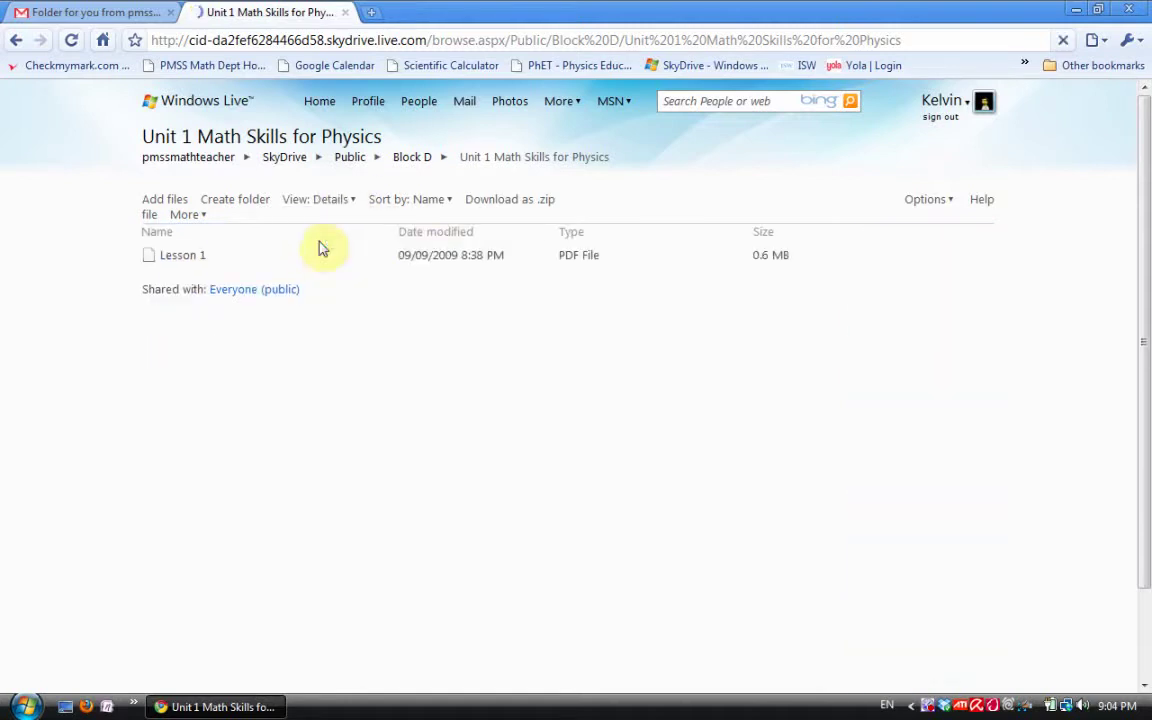
pyautogui.click(452, 205)
pyautogui.click(408, 247)
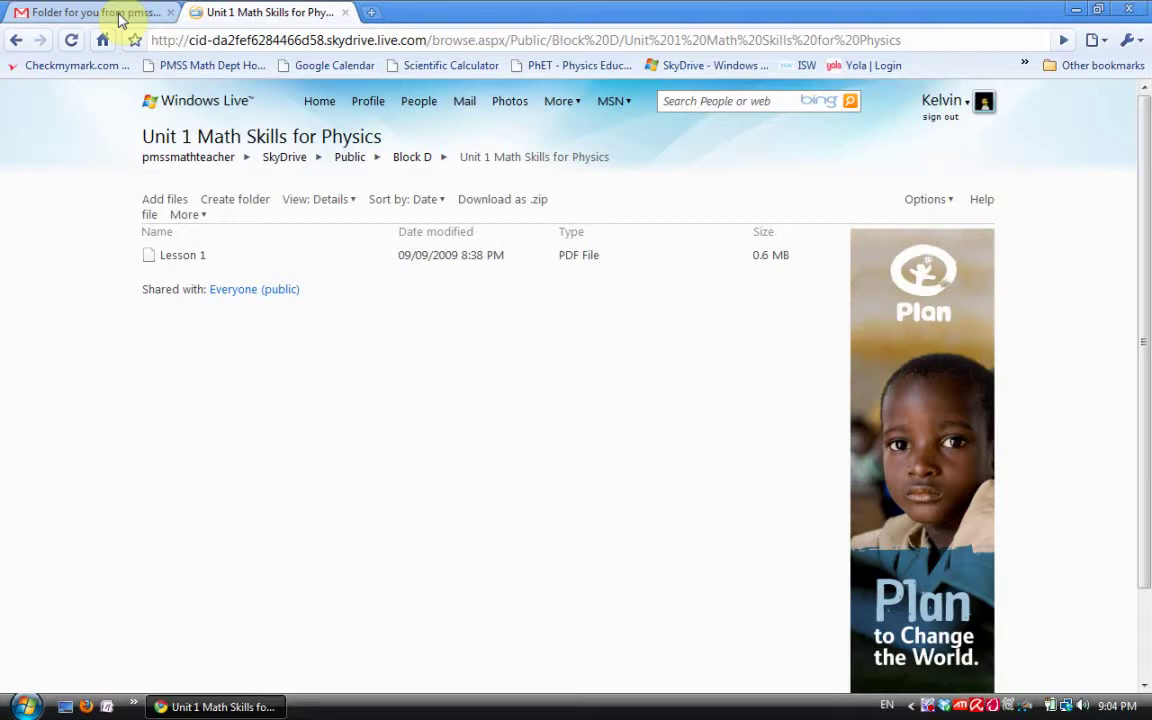
pyautogui.click(171, 14)
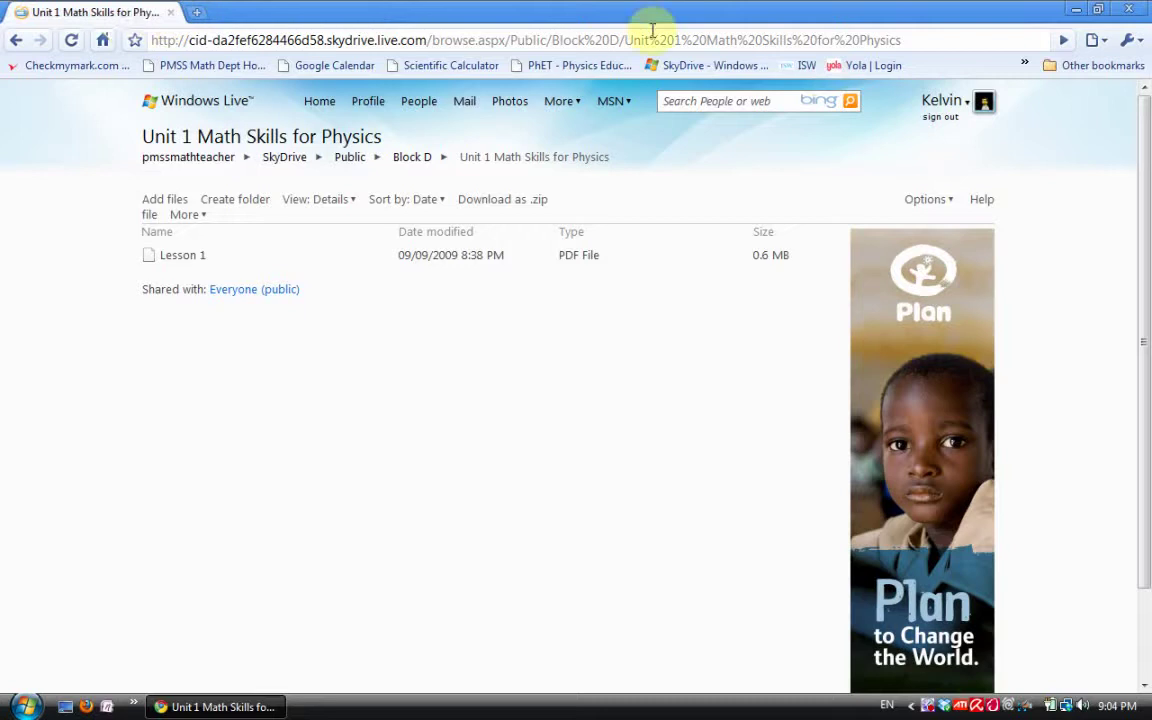
# Step: Minimize Chrome, dismiss a desktop context menu, and open the Notes for Students folder
pyautogui.click(1073, 12)
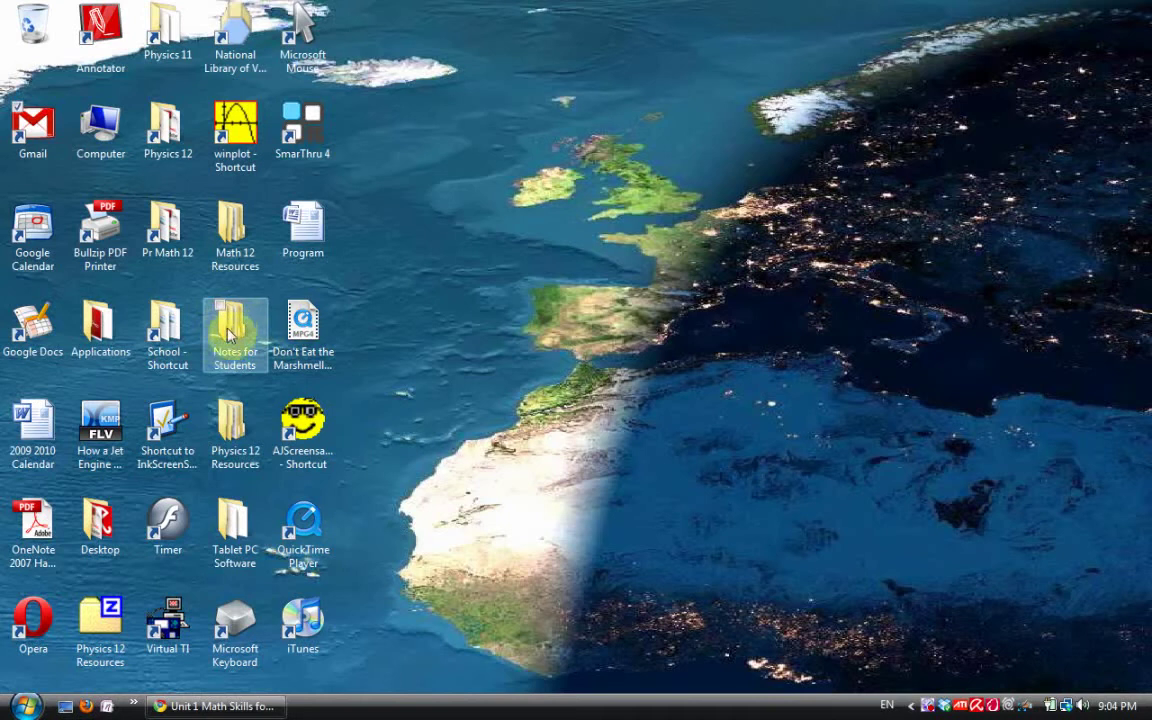
pyautogui.rightClick(427, 337)
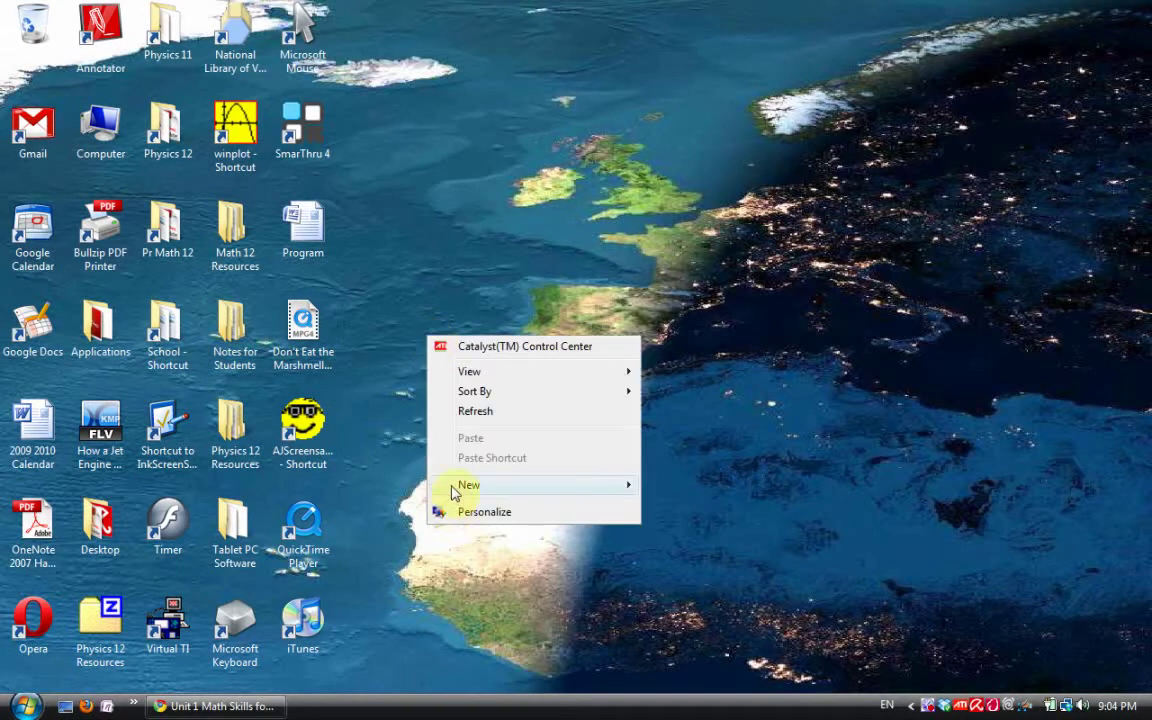
pyautogui.moveTo(452, 492)
pyautogui.click(386, 239)
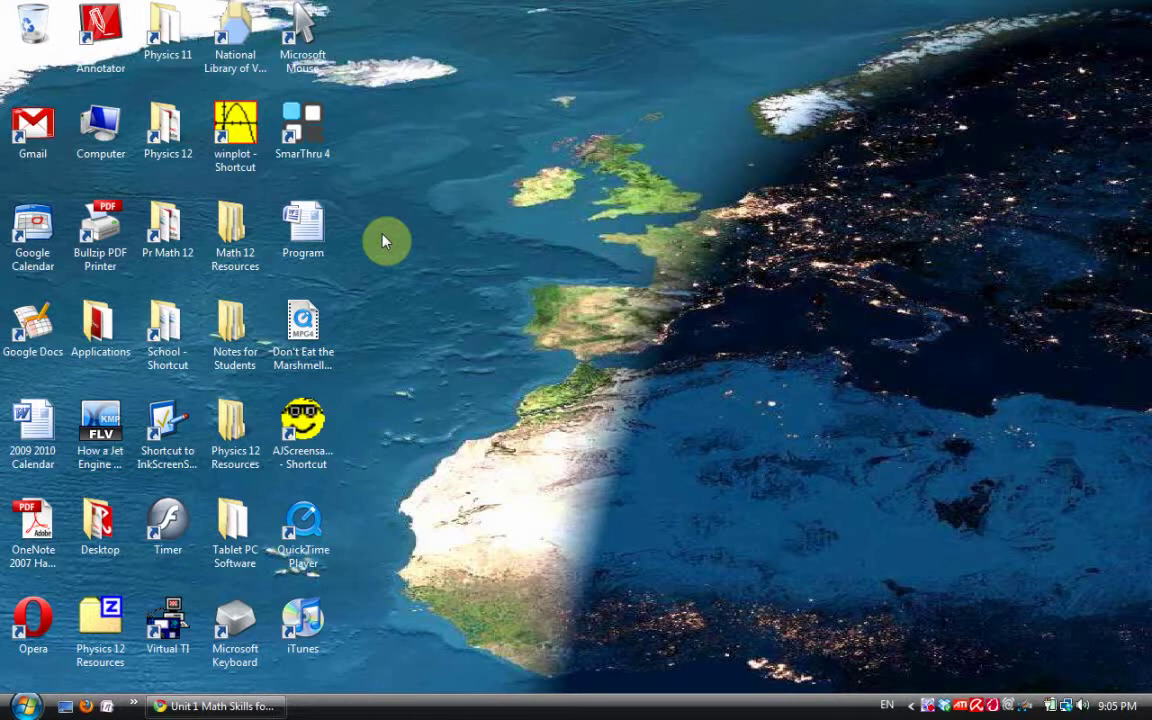
pyautogui.click(231, 327)
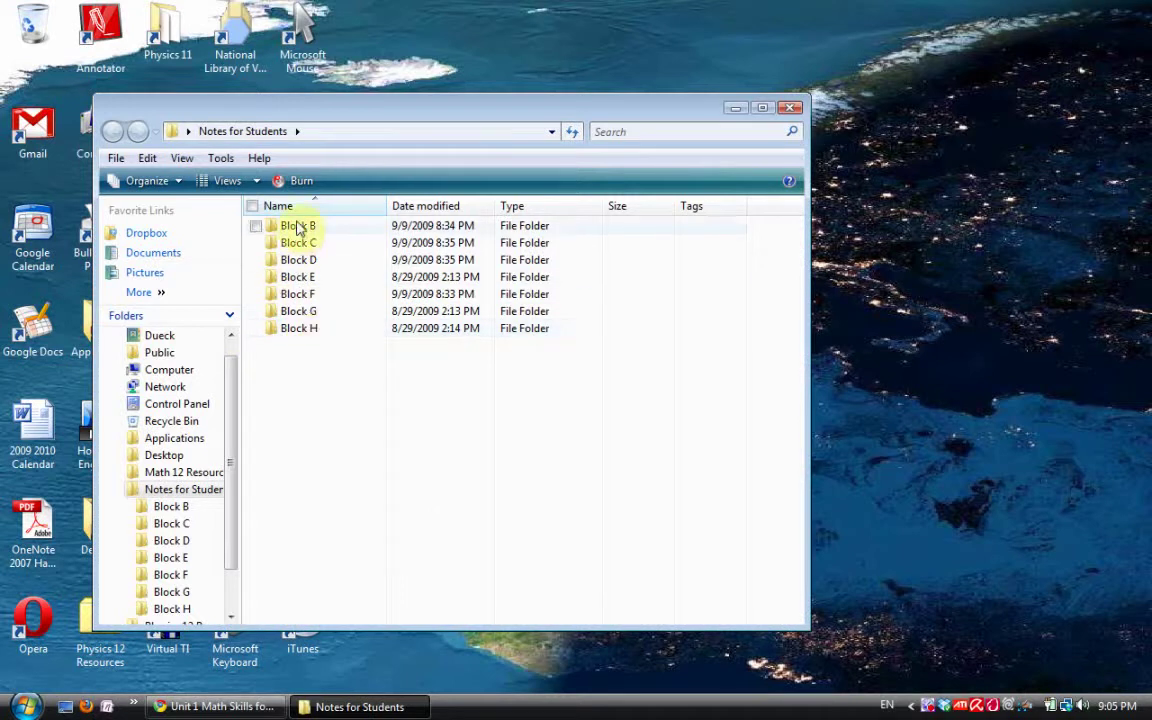
# Step: Look inside Block E, go back to the block folders, and minimize the window
pyautogui.doubleClick(297, 280)
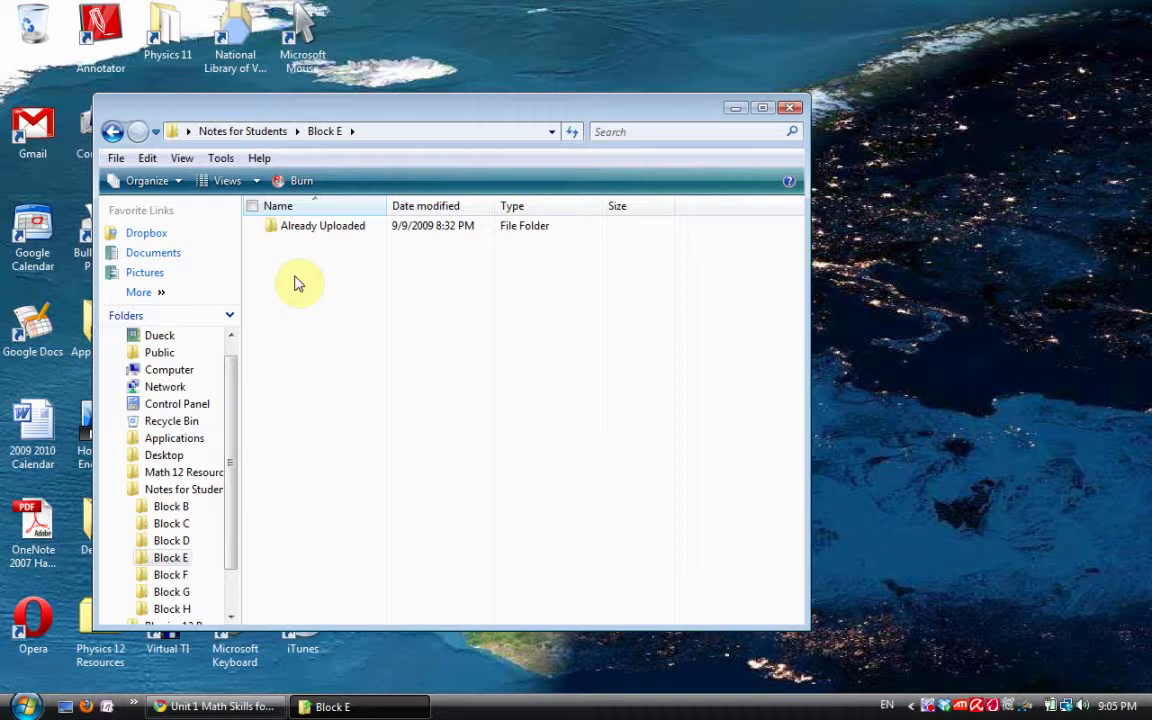
pyautogui.click(112, 133)
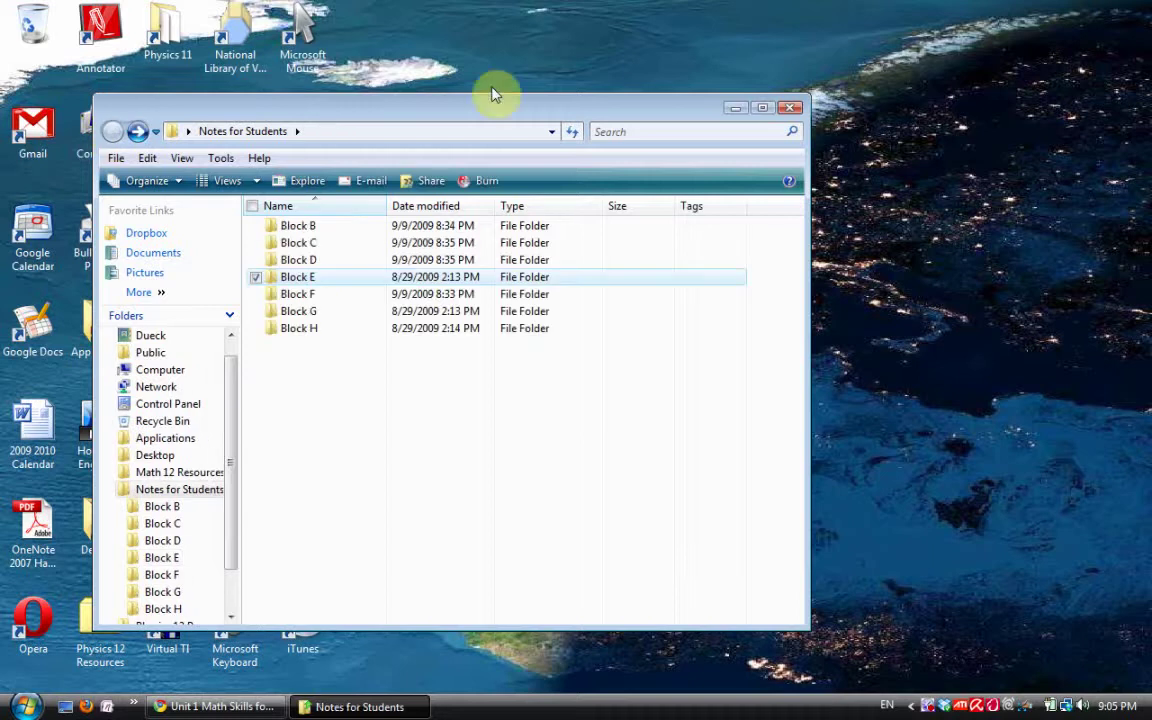
pyautogui.click(733, 108)
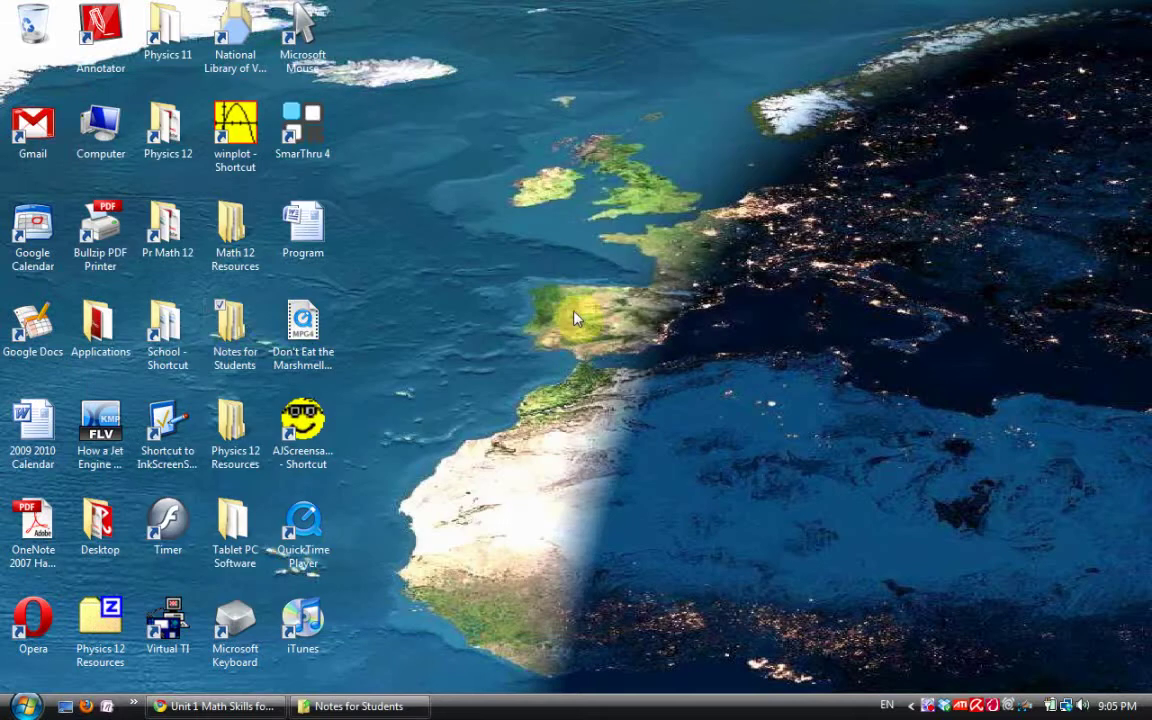
# Step: Open Kinematics A in Word from Physics 12's Unit 1 Vector Kinematics folder
pyautogui.doubleClick(167, 140)
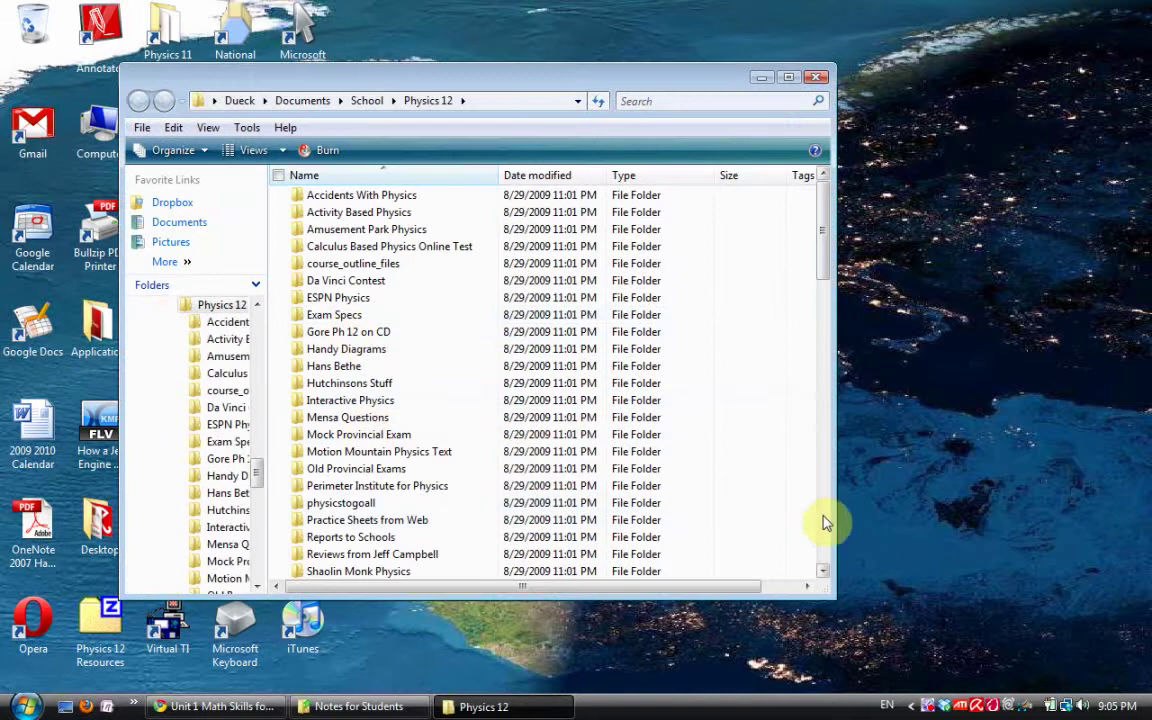
pyautogui.scroll(-7, 762, 515)
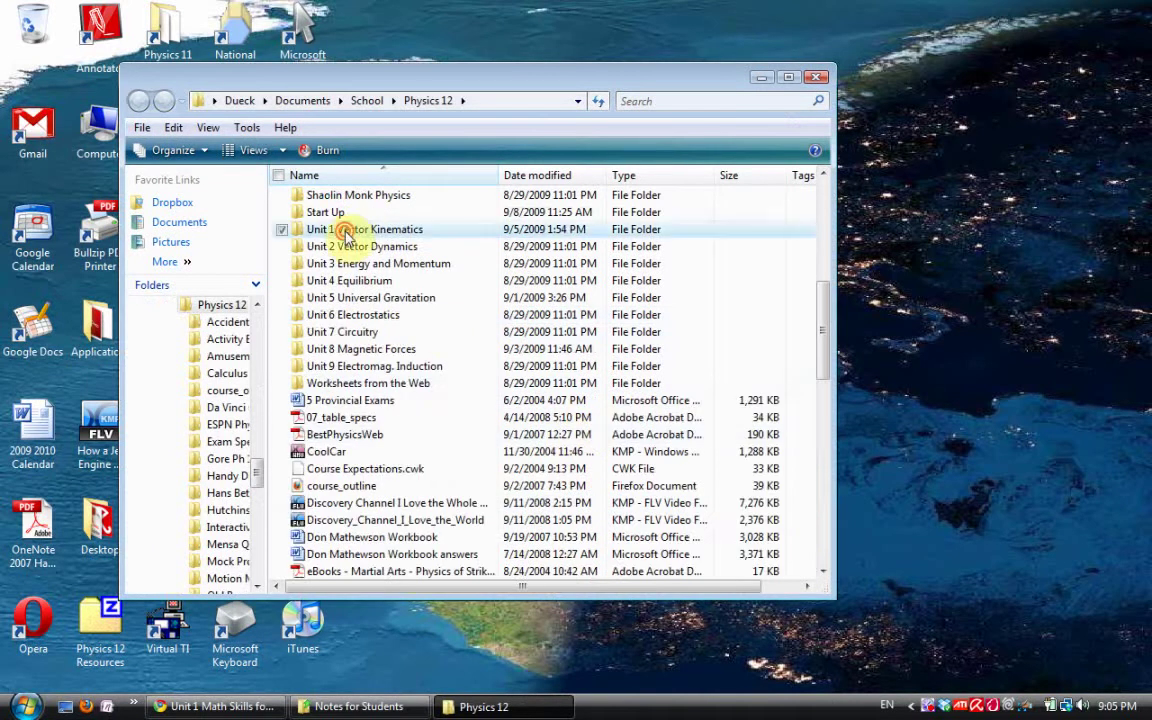
pyautogui.doubleClick(347, 232)
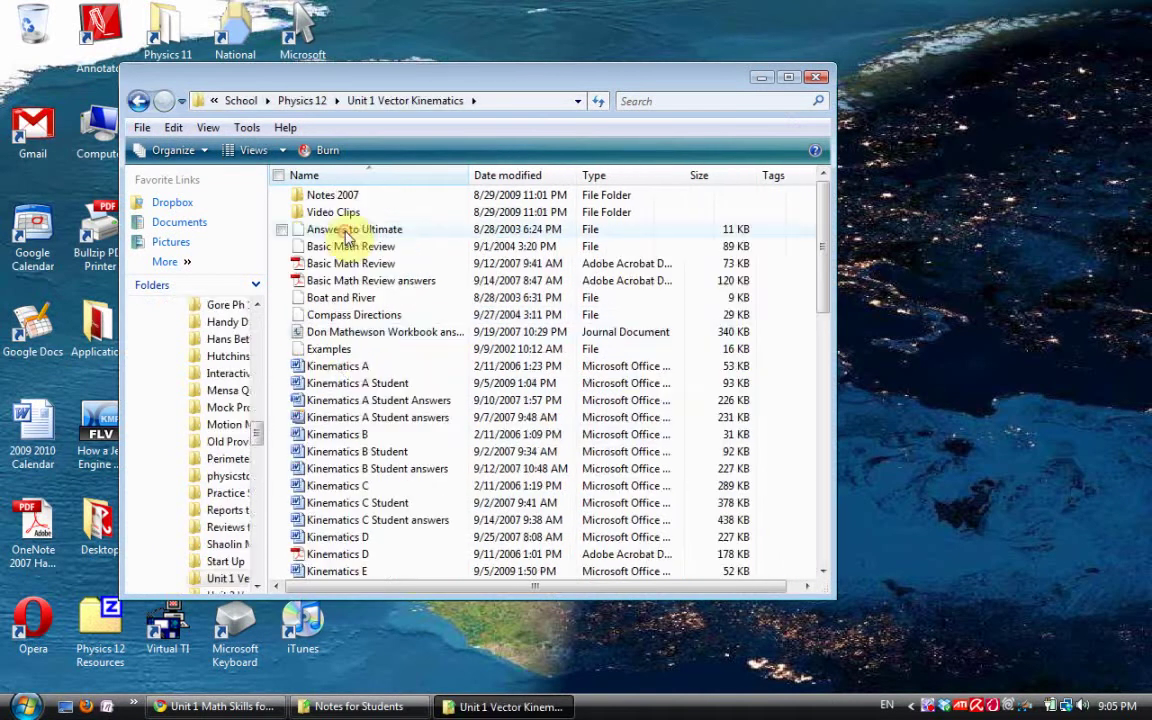
pyautogui.click(341, 368)
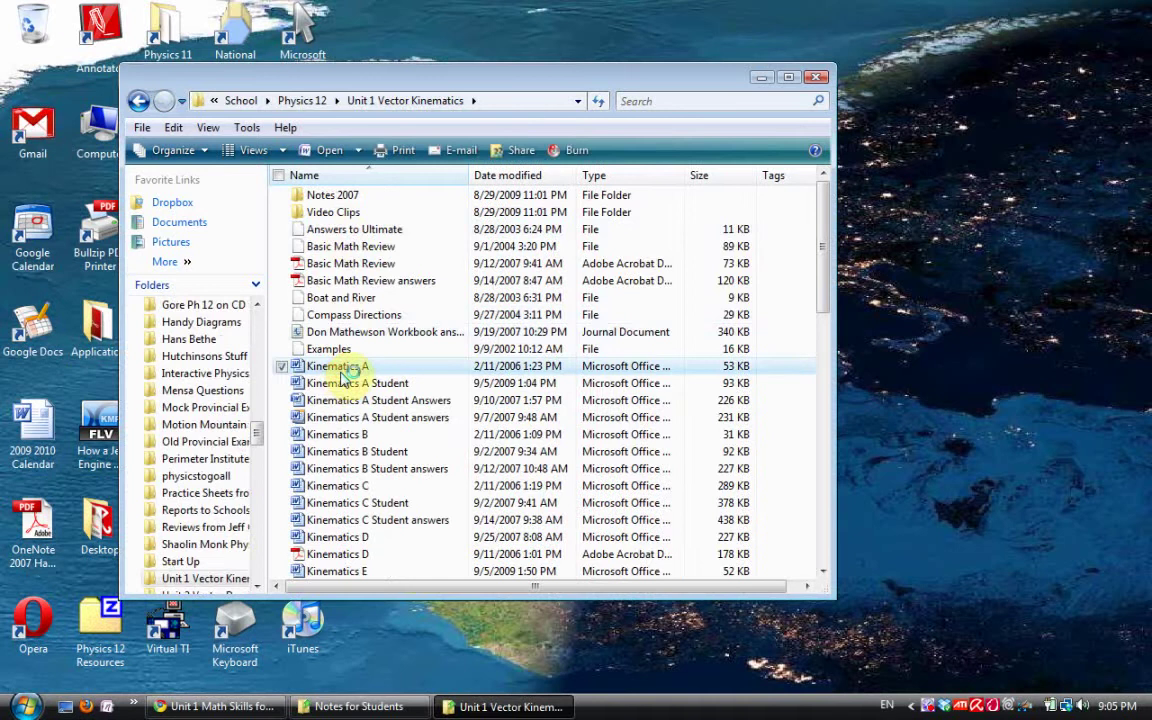
pyautogui.doubleClick(341, 370)
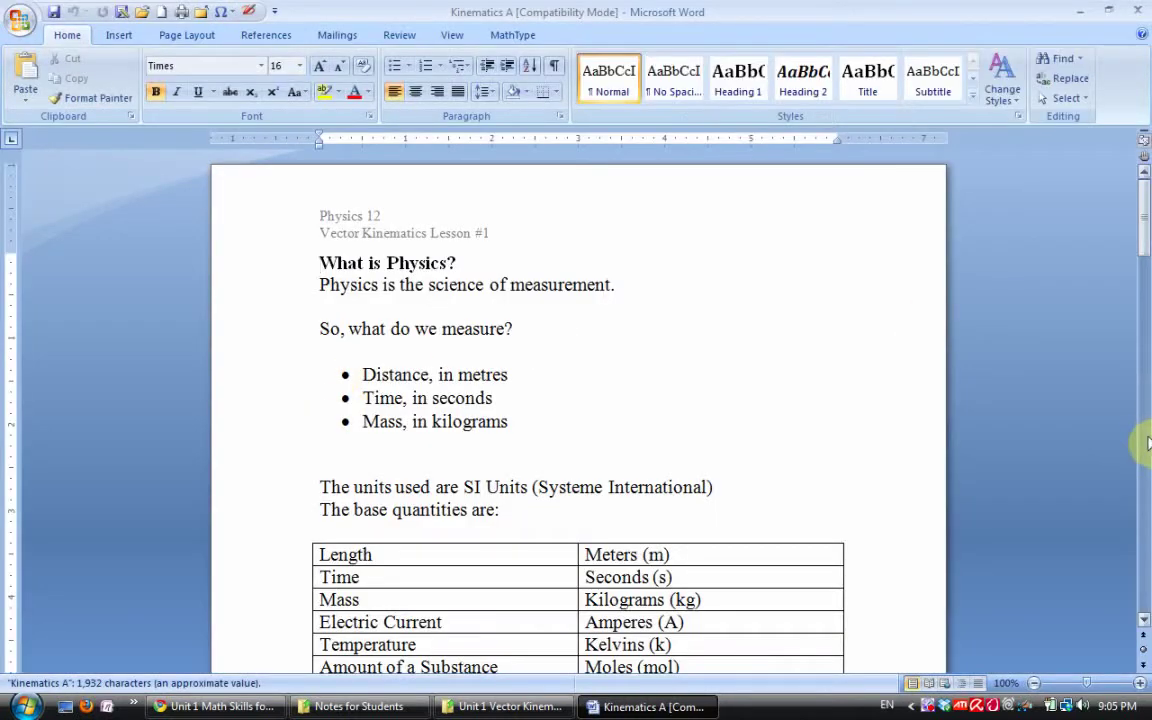
# Step: Page down through Kinematics A to problem c) on page 5
pyautogui.click(1146, 453)
pyautogui.click(1146, 452)
pyautogui.click(1146, 450)
pyautogui.click(1146, 450)
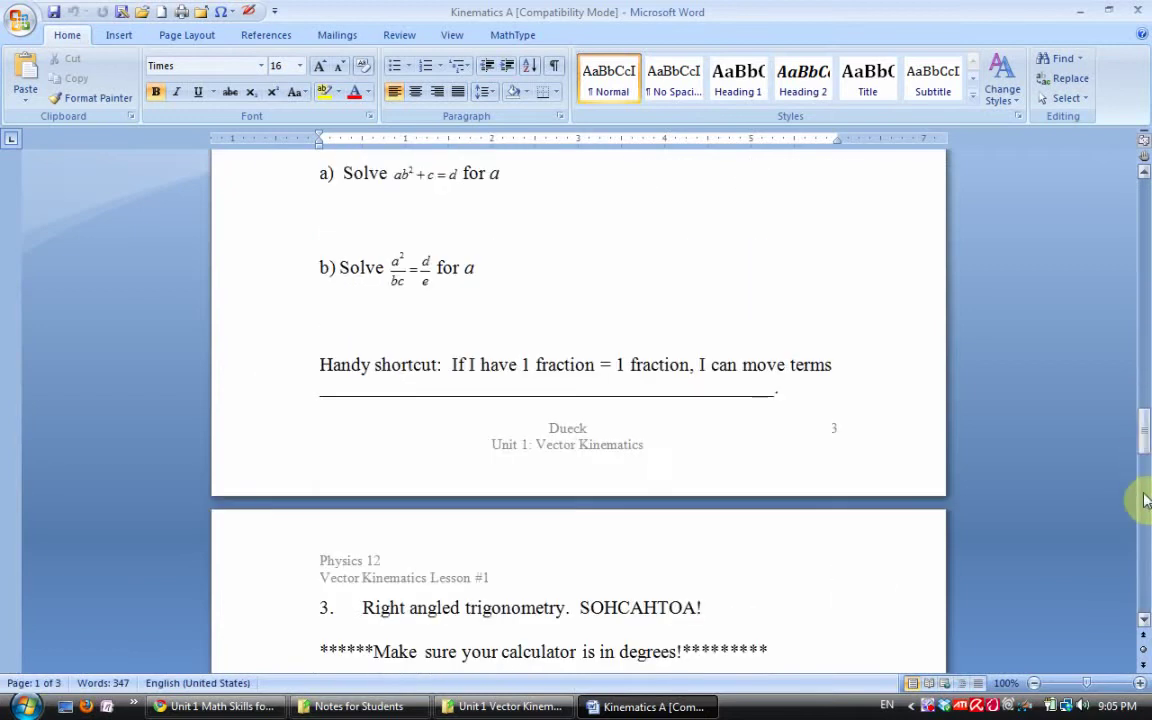
pyautogui.click(1146, 450)
pyautogui.click(1146, 503)
pyautogui.click(1146, 503)
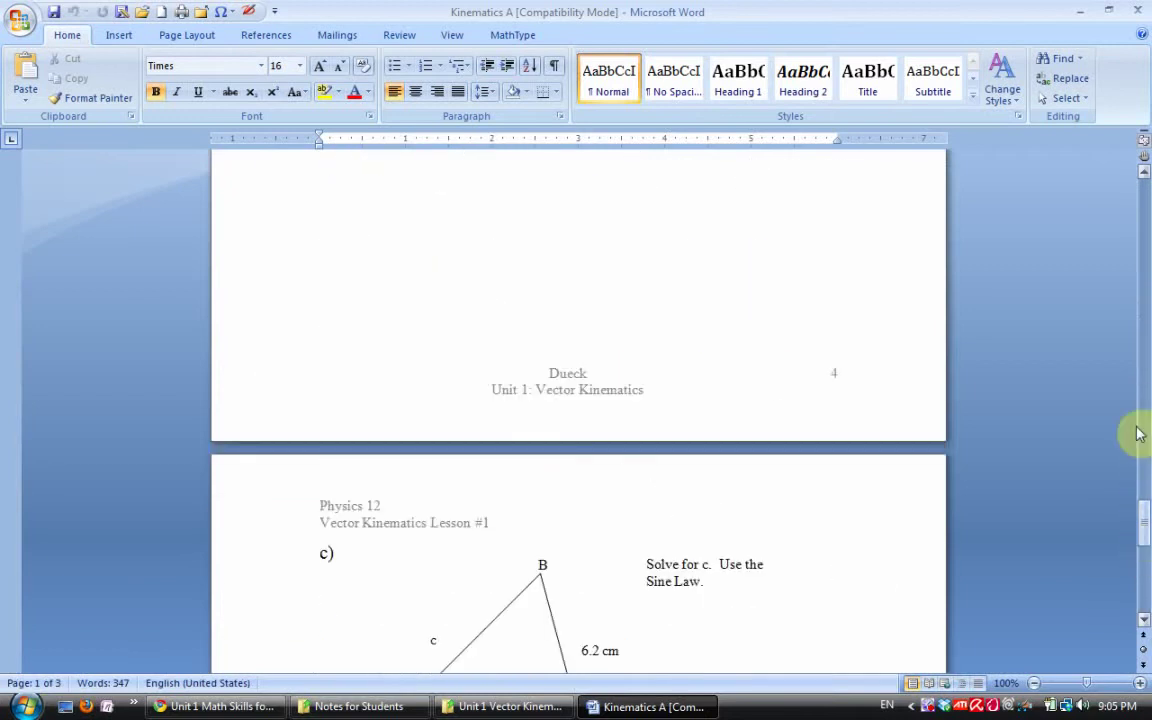
# Step: Print Kinematics A to the Send To OneNote 2007 printer
pyautogui.click(182, 13)
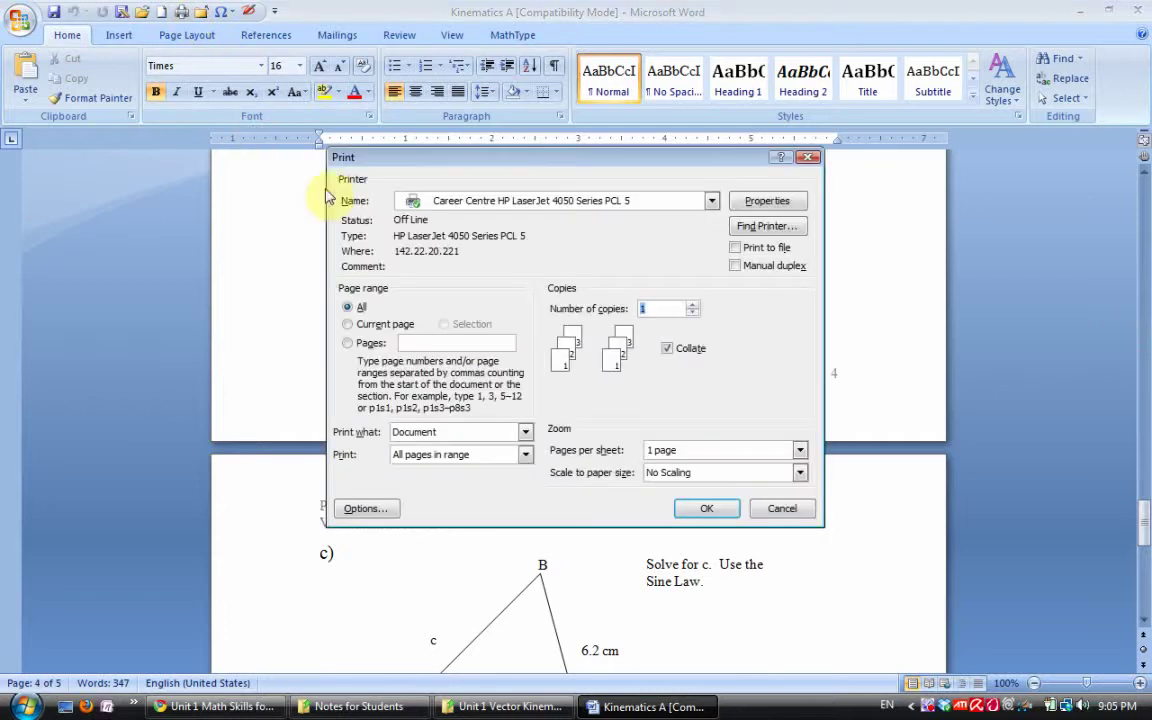
pyautogui.click(712, 201)
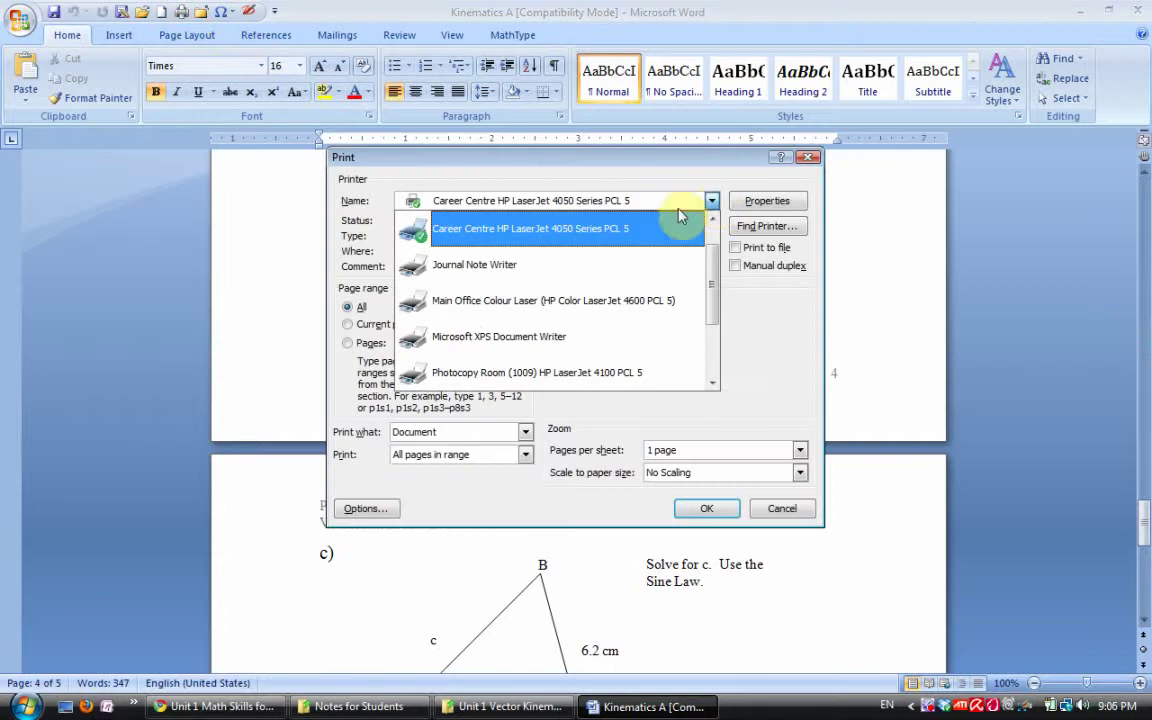
pyautogui.scroll(-1, 714, 344)
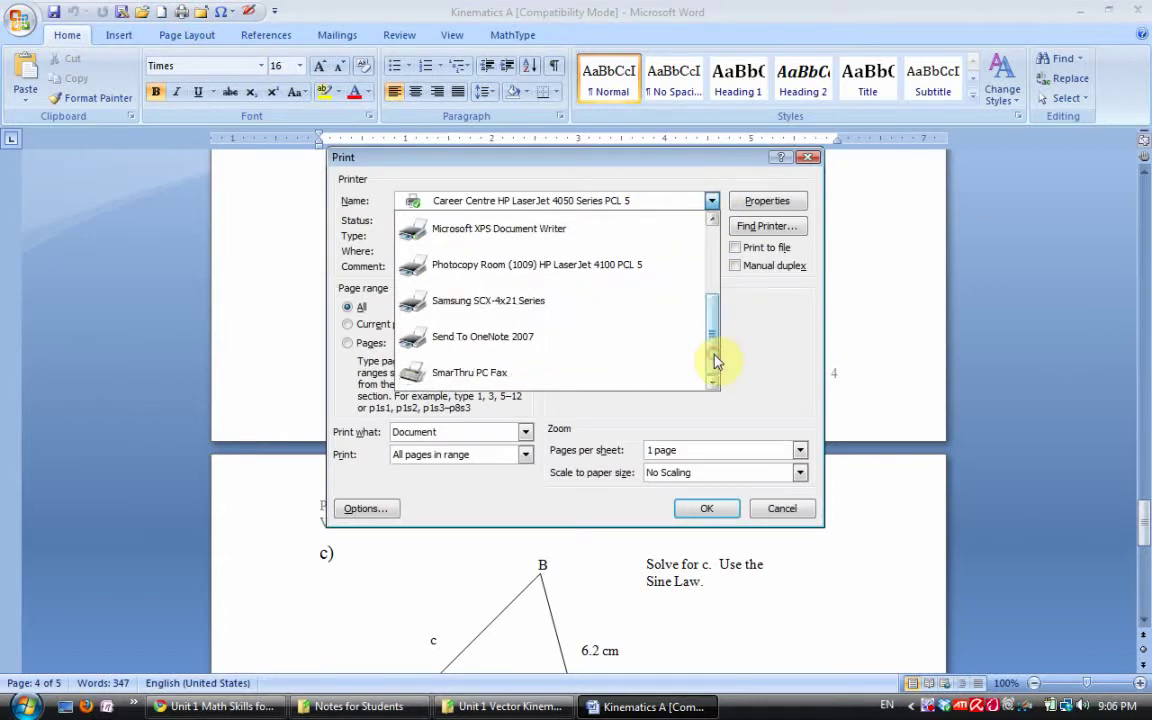
pyautogui.click(591, 345)
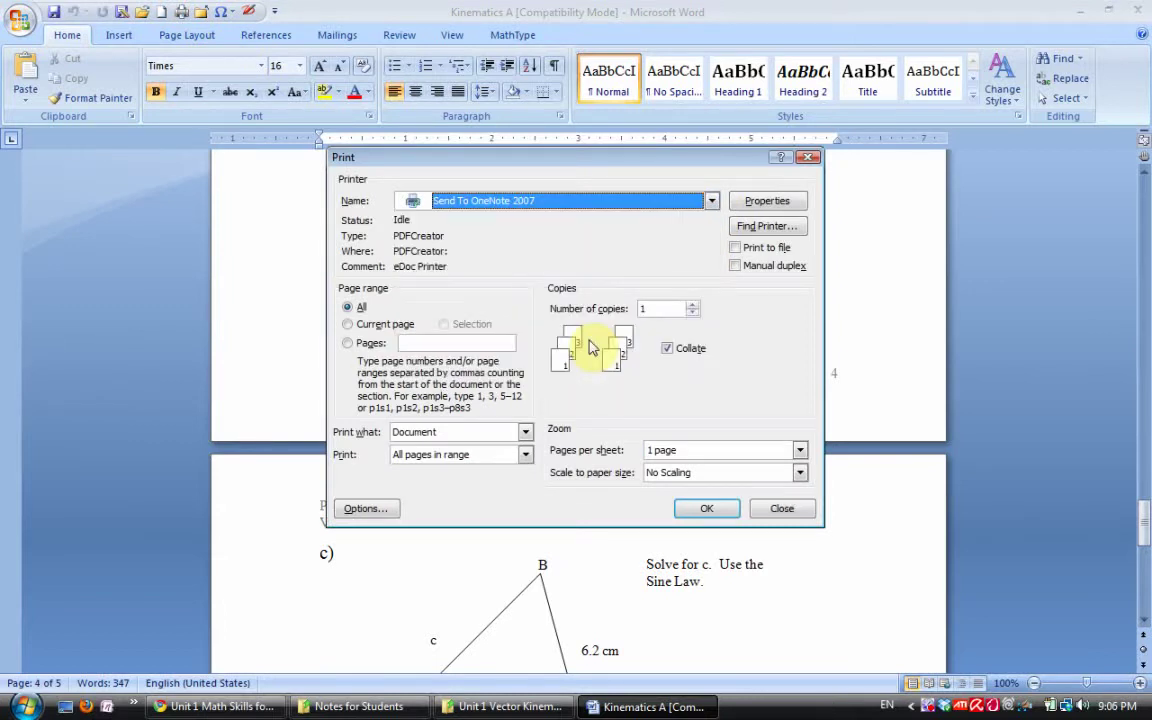
pyautogui.click(705, 508)
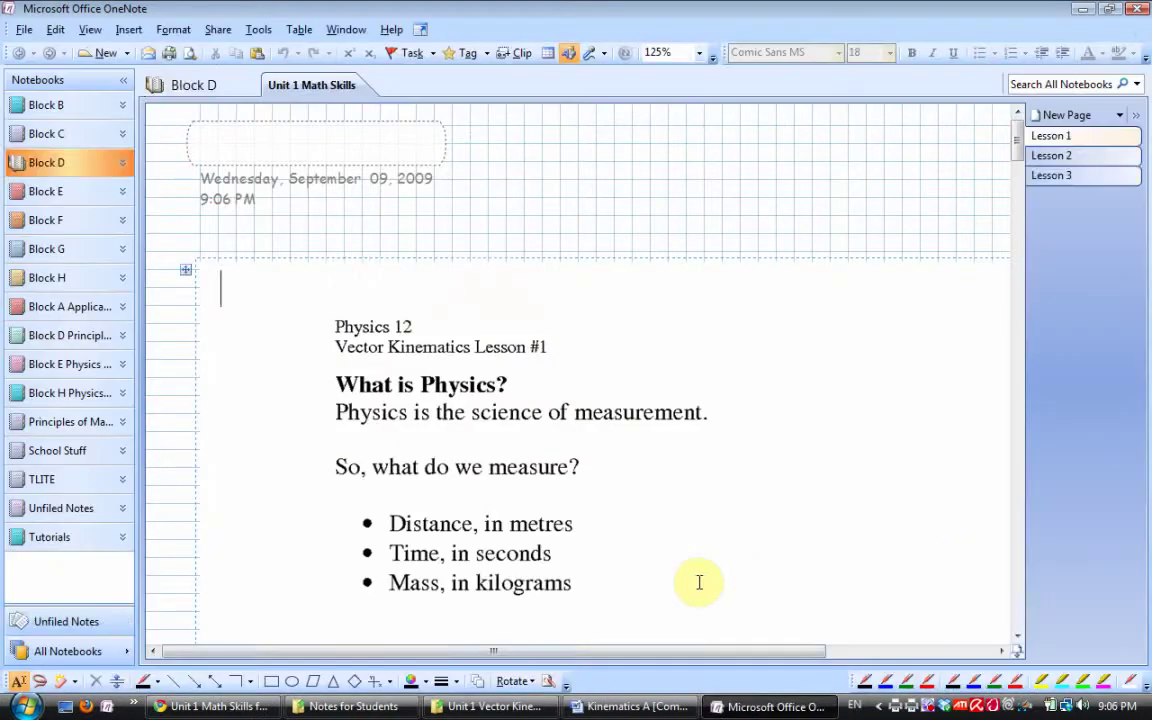
# Step: Title the printed page 'Lesson 1' and cut that page out of Unfiled Notes
pyautogui.click(313, 131)
pyautogui.write('Lesson 1')
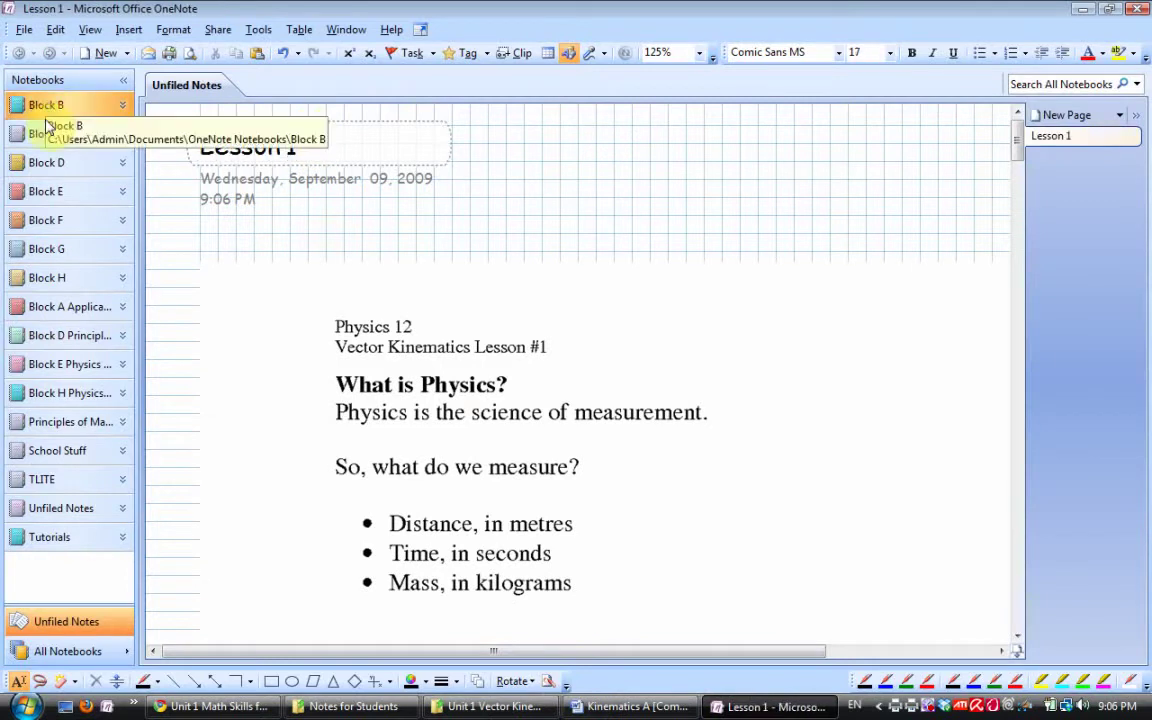
pyautogui.click(40, 191)
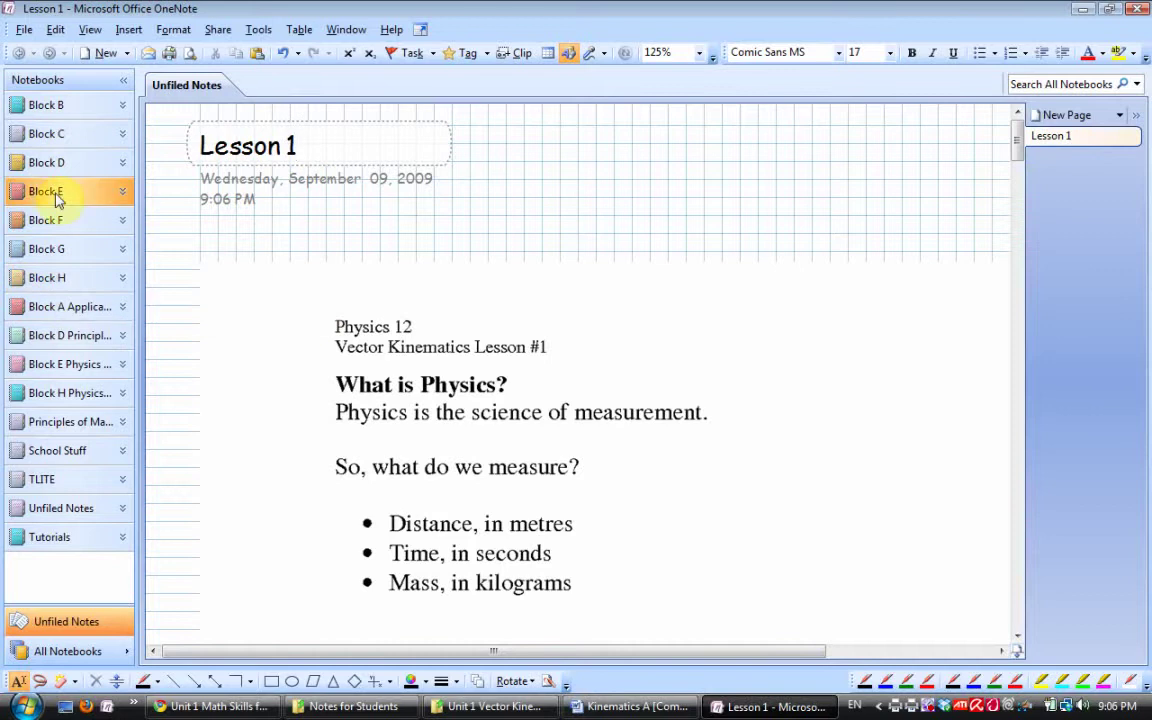
pyautogui.rightClick(1057, 143)
pyautogui.click(1018, 151)
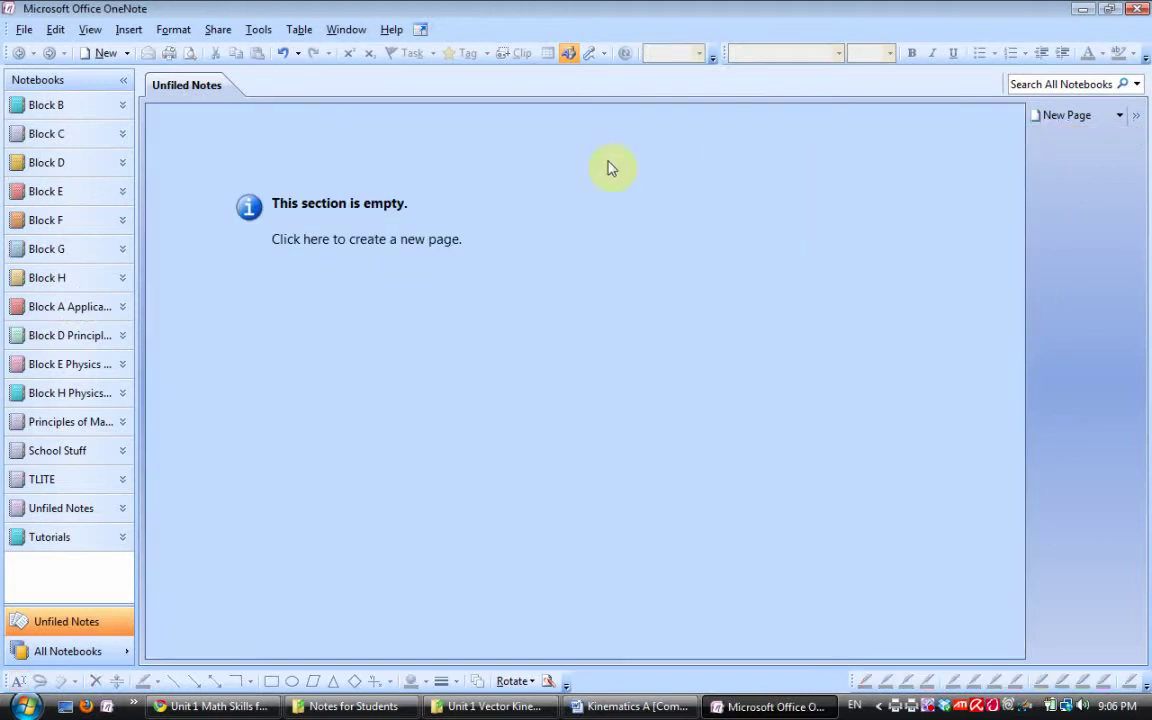
# Step: Open the Block B notebook and scroll to the top of its Lesson 1 page
pyautogui.click(60, 108)
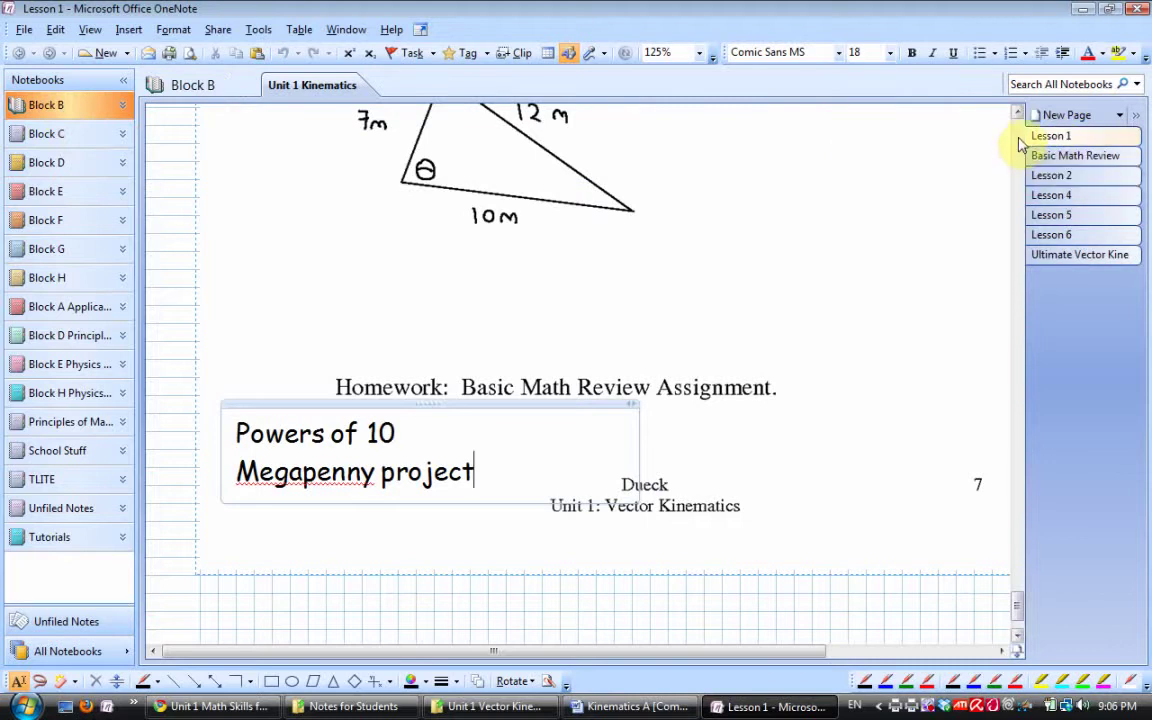
pyautogui.click(1017, 140)
pyautogui.click(1017, 140)
pyautogui.moveTo(1017, 438); pyautogui.dragTo(1011, 129)
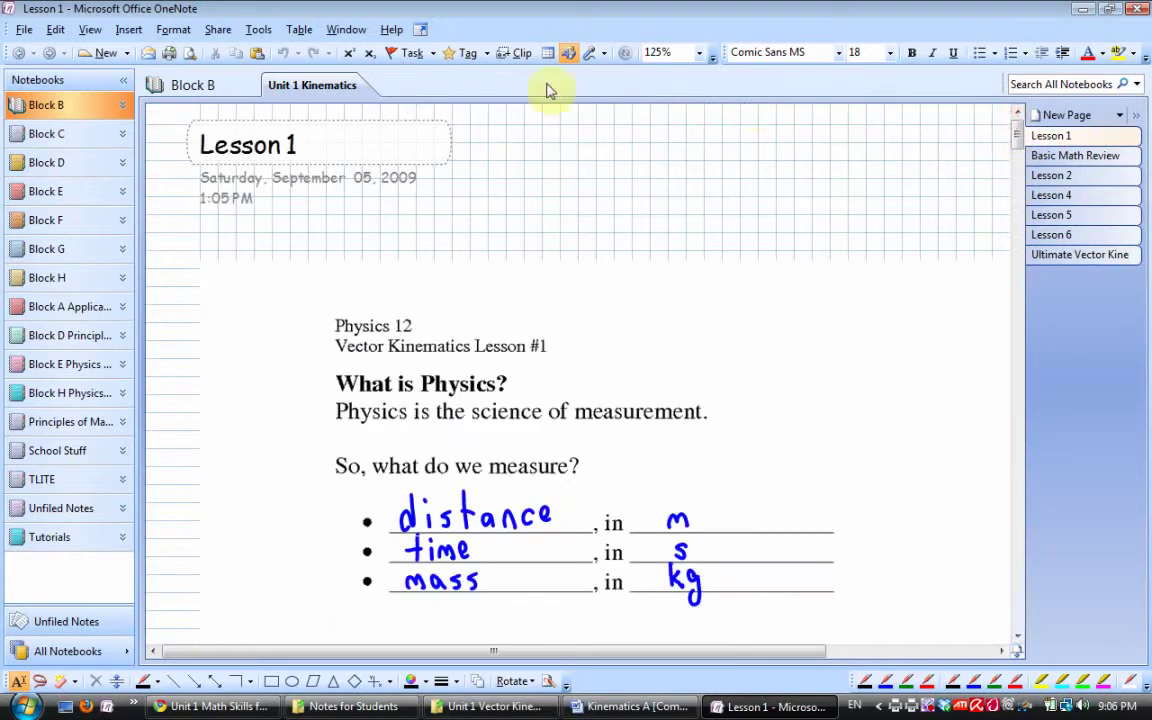
# Step: In Full Page View, turn off the page's rule lines and scroll through the lesson
pyautogui.click(420, 29)
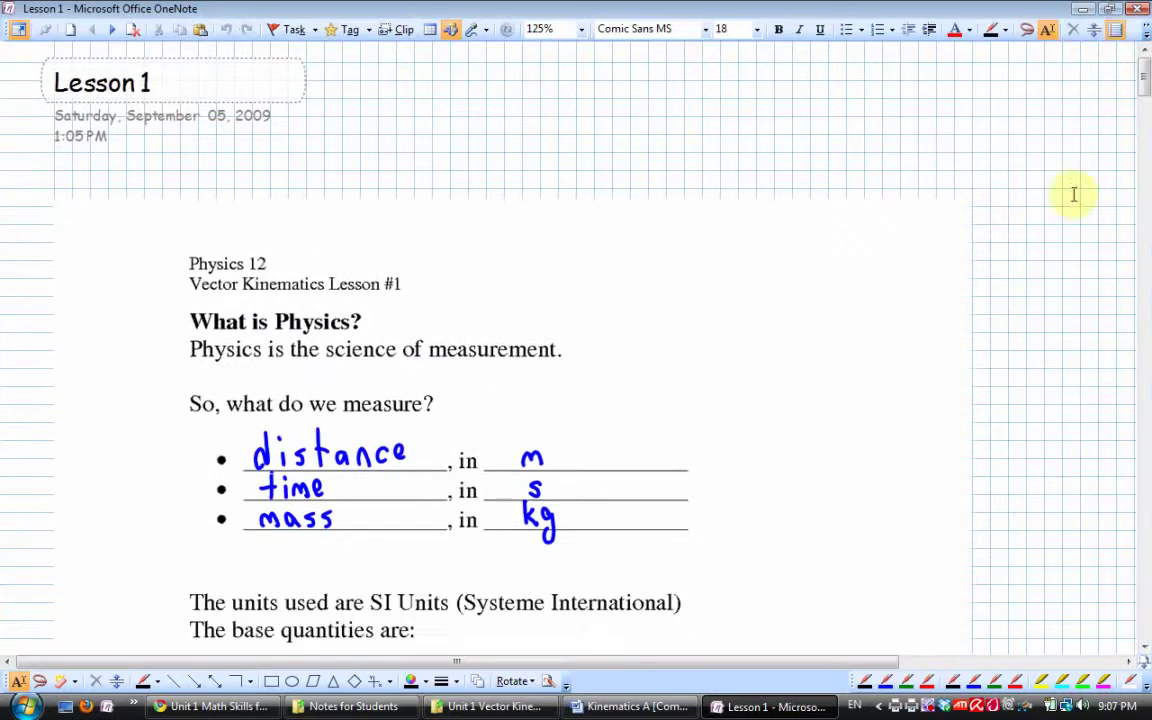
pyautogui.click(1002, 24)
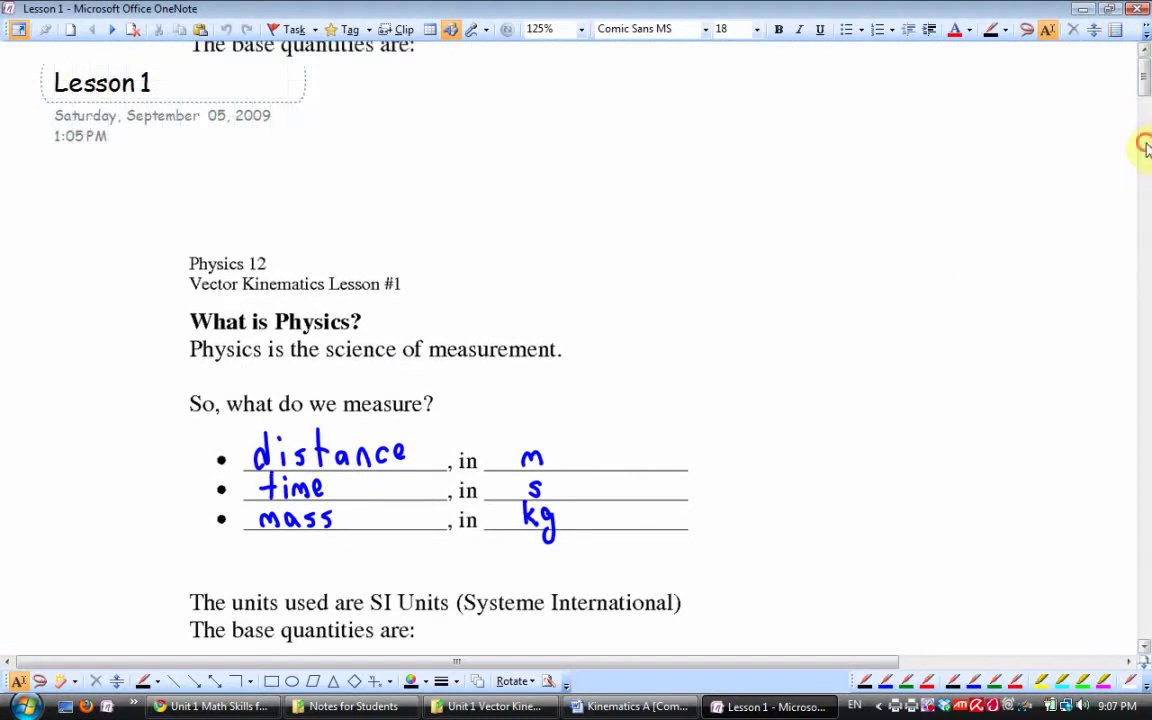
pyautogui.scroll(-10, 1145, 147)
pyautogui.moveTo(1145, 147); pyautogui.dragTo(1145, 353)
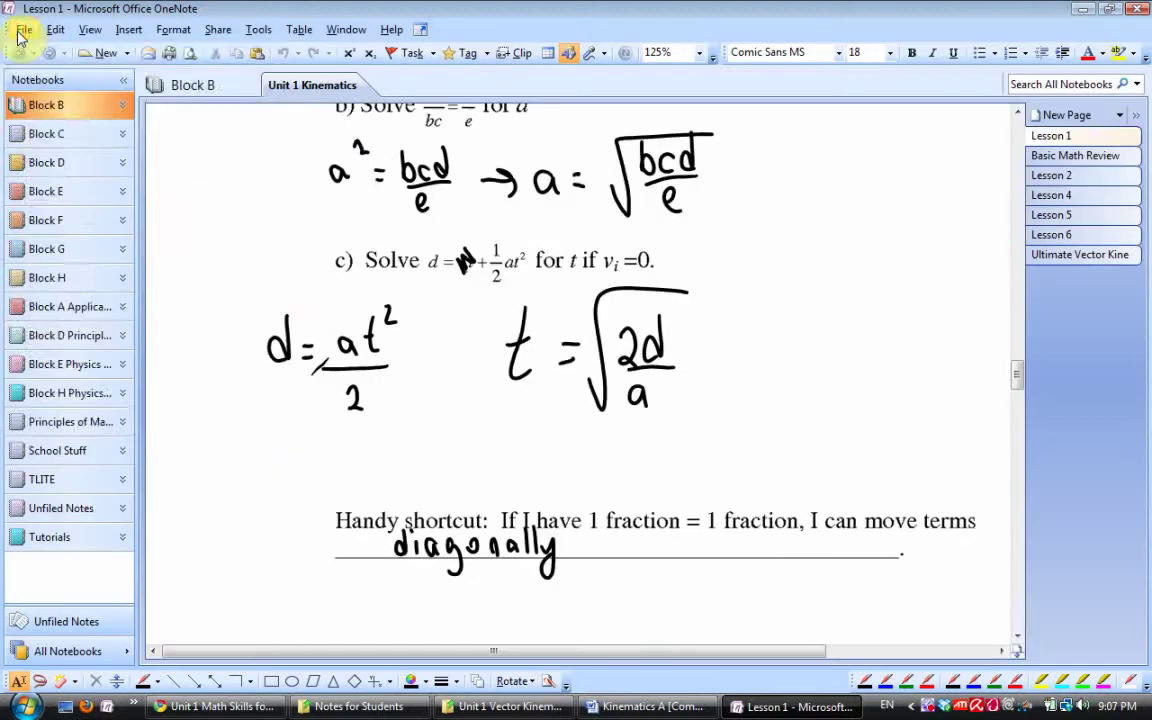
pyautogui.click(18, 29)
pyautogui.click(24, 31)
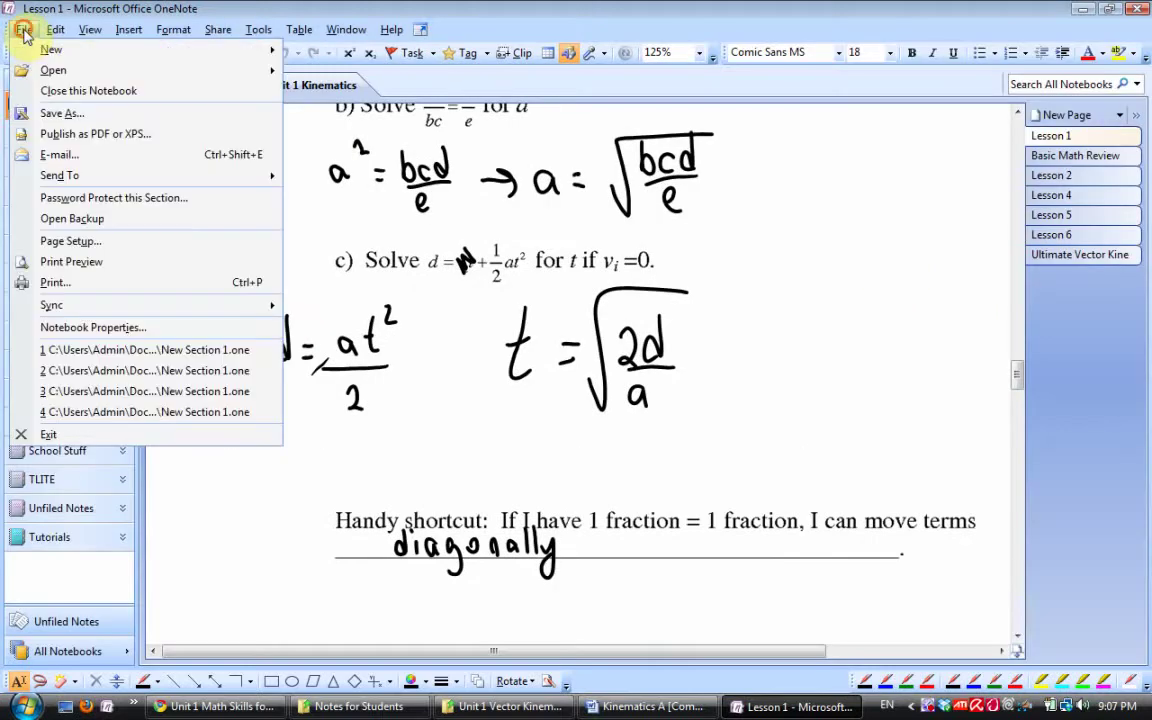
pyautogui.click(58, 133)
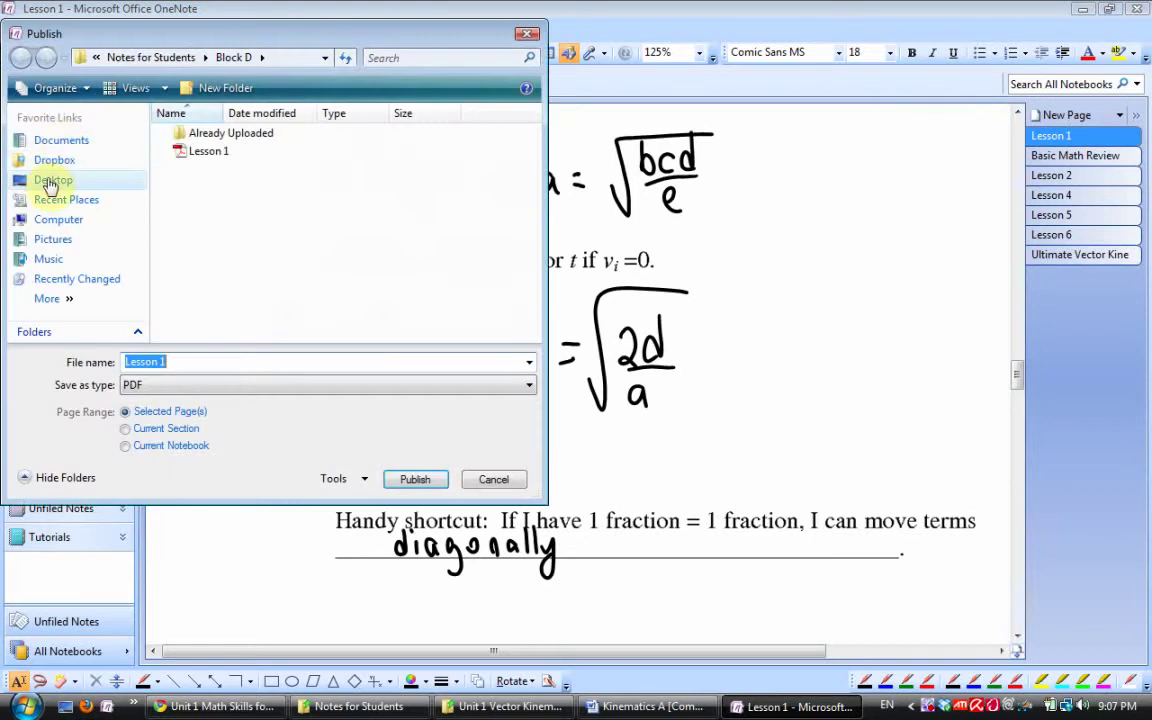
pyautogui.click(50, 186)
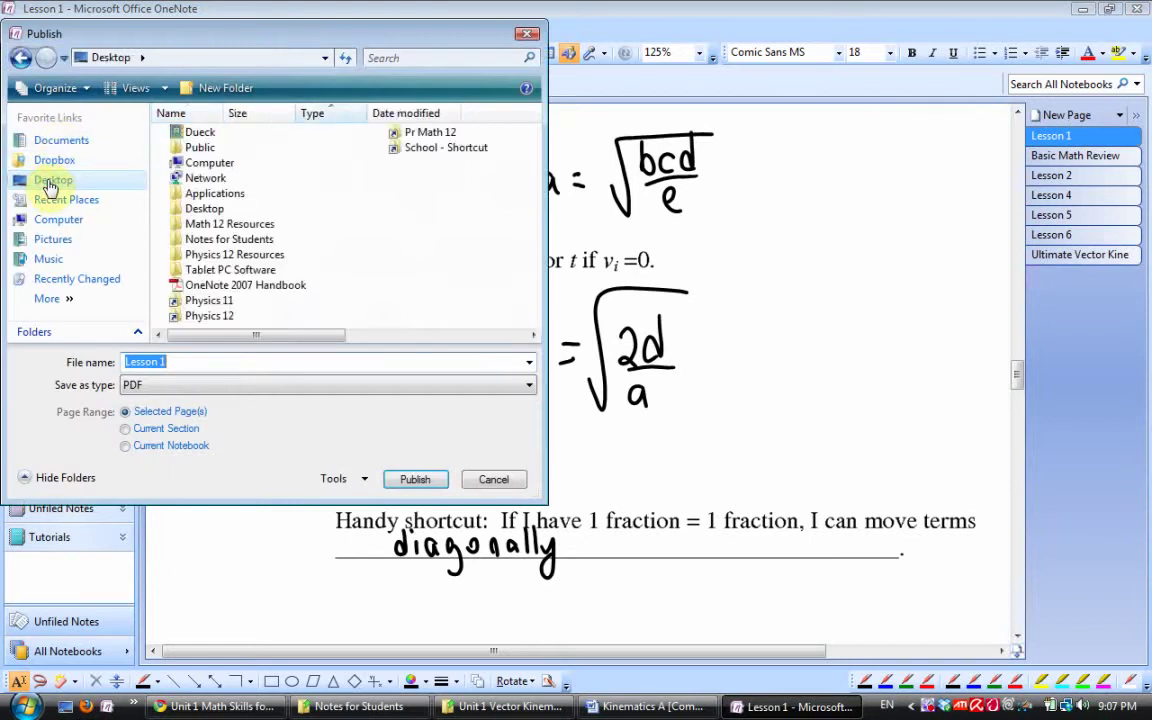
pyautogui.doubleClick(218, 239)
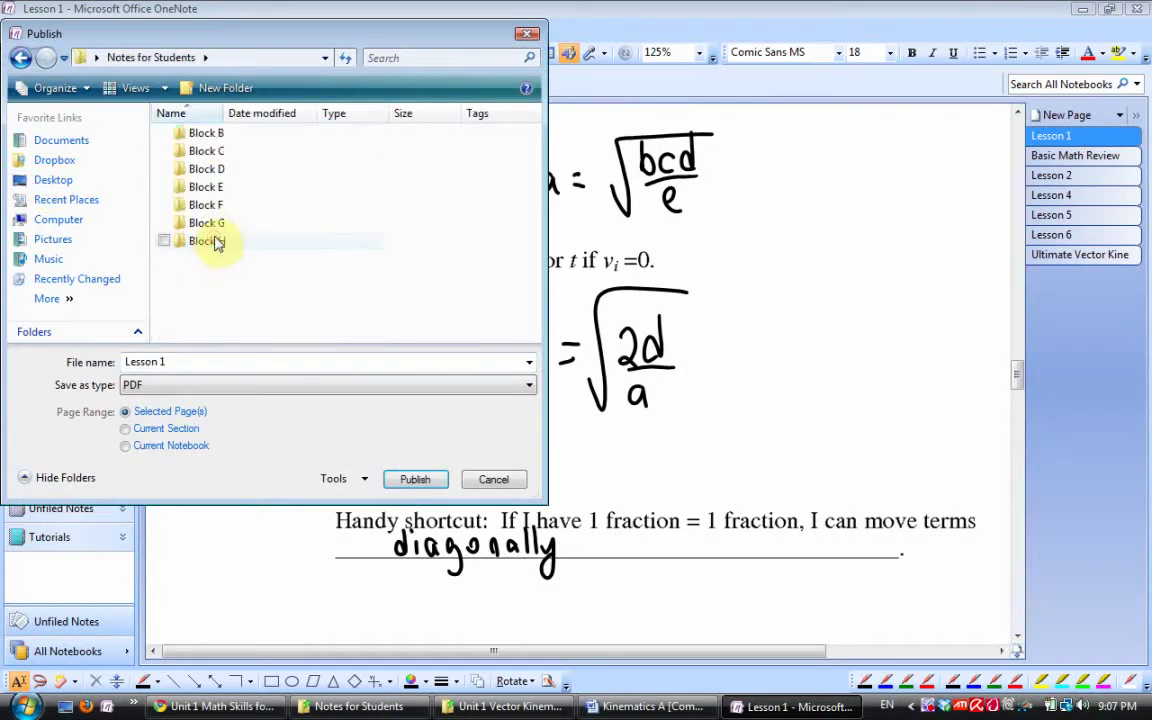
pyautogui.doubleClick(210, 134)
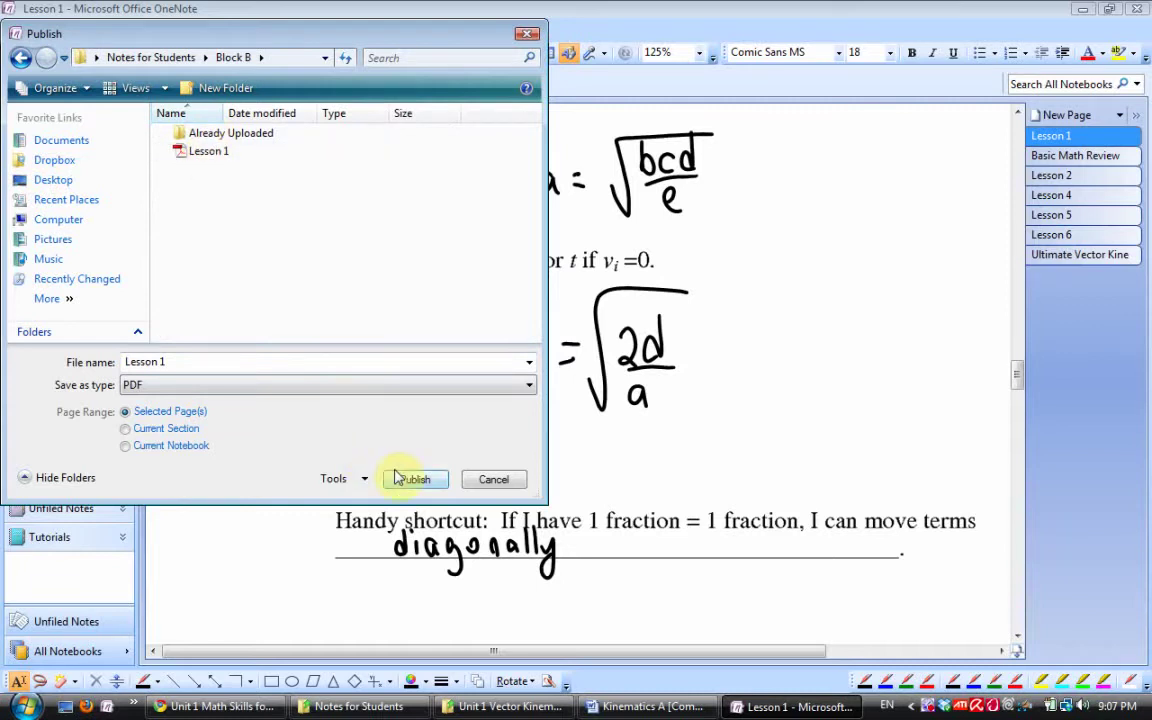
pyautogui.click(492, 478)
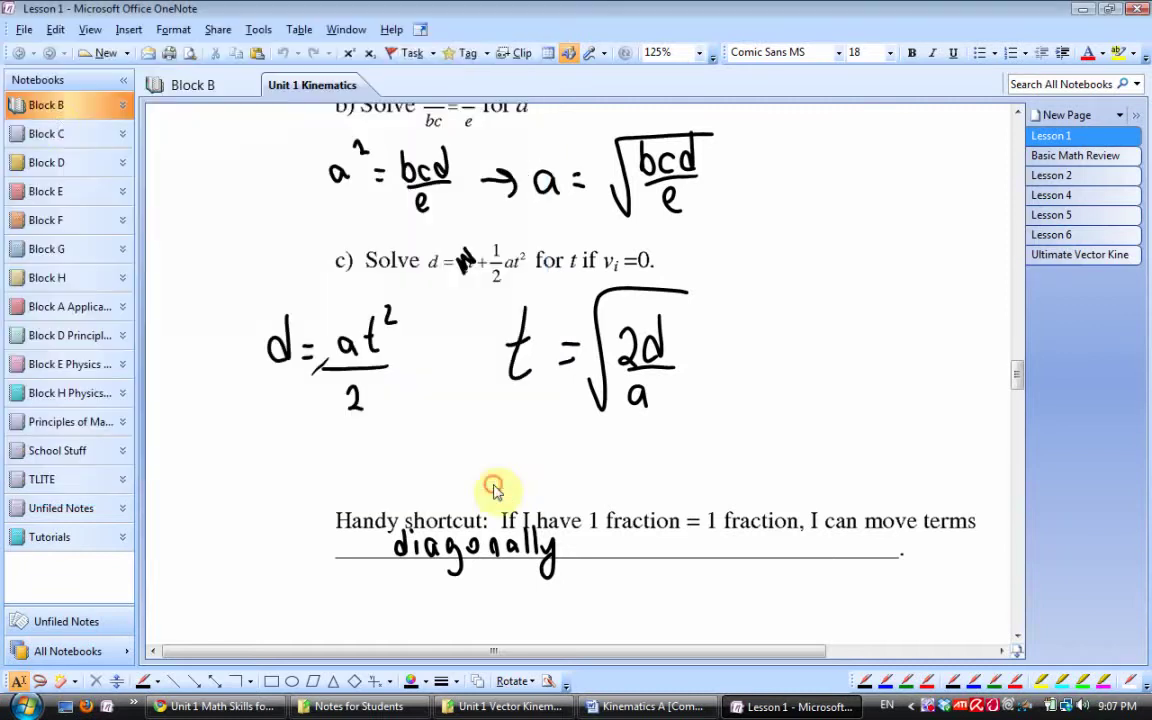
# Step: View the Block C and Block D notebooks, minimize OneNote, and close Word's Kinematics A document
pyautogui.click(58, 130)
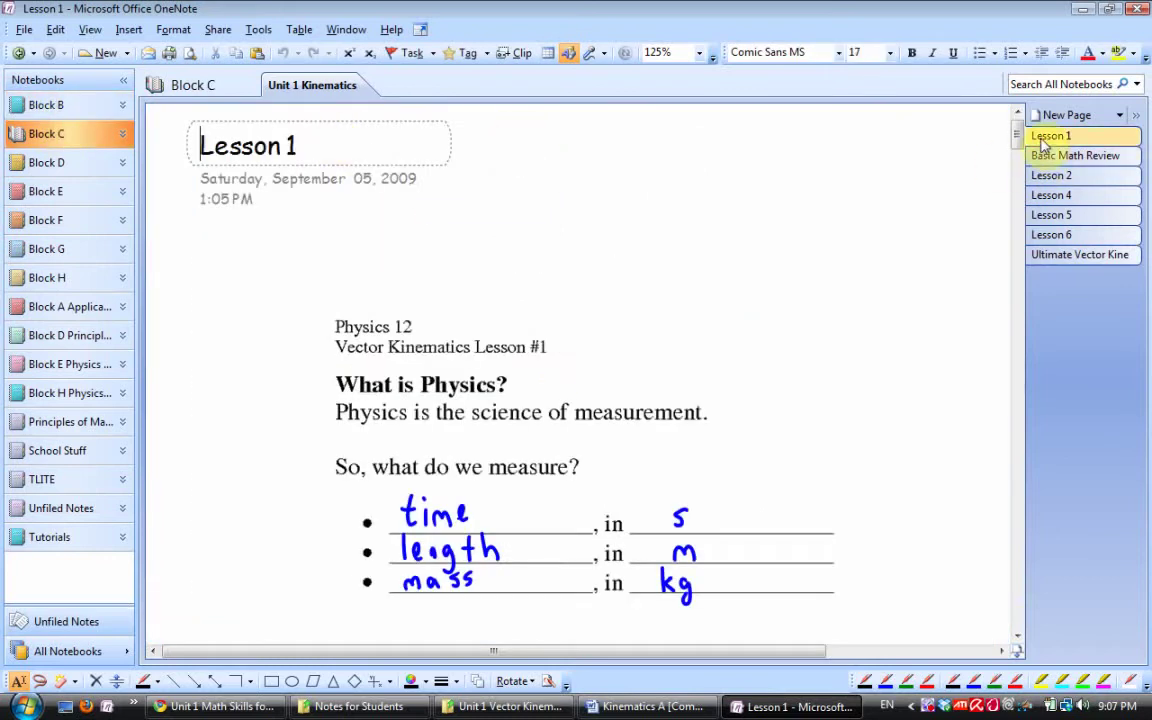
pyautogui.click(22, 30)
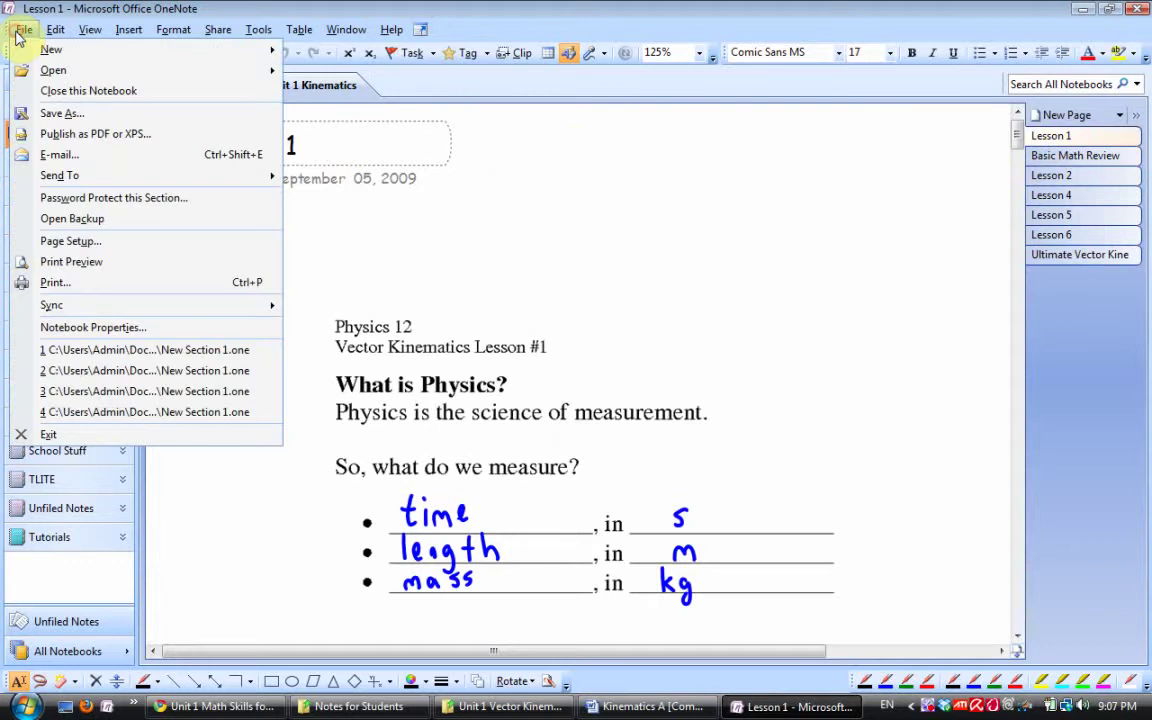
pyautogui.click(440, 8)
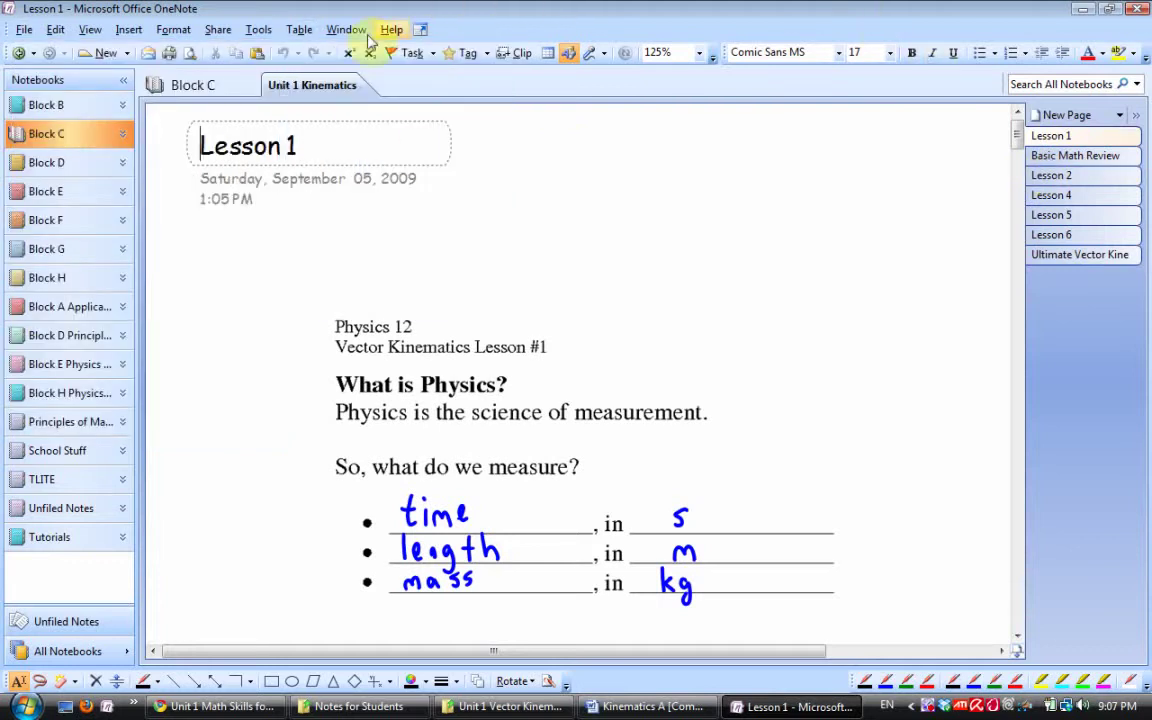
pyautogui.click(38, 168)
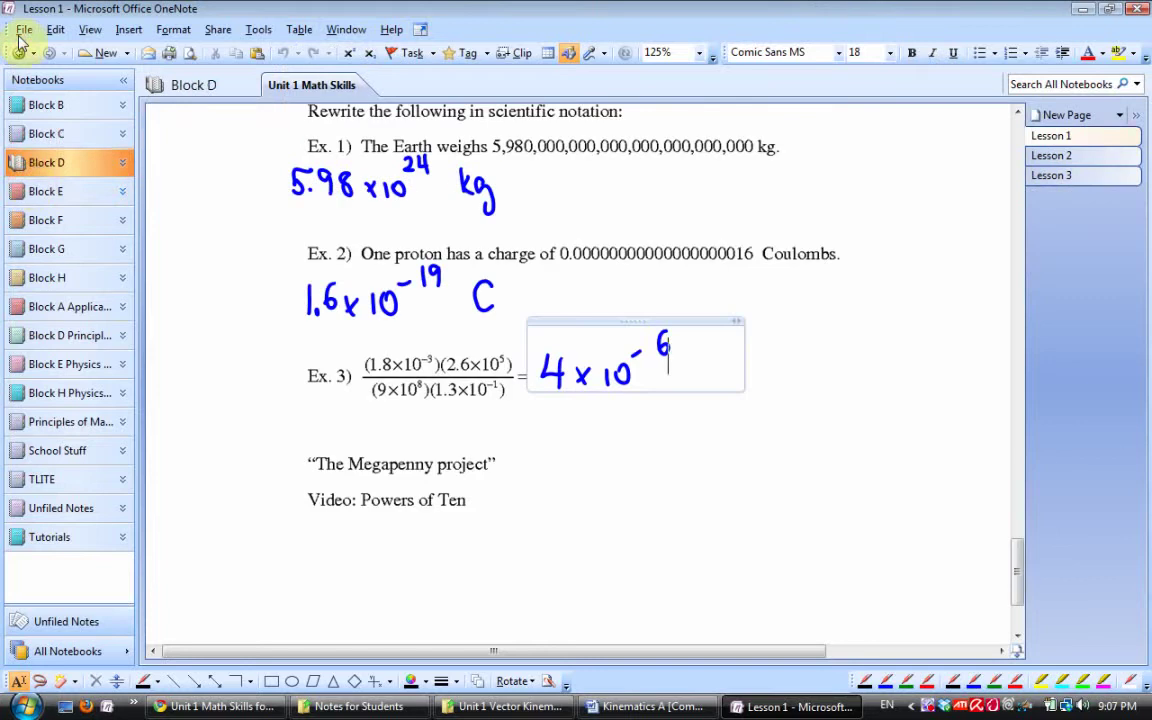
pyautogui.click(21, 30)
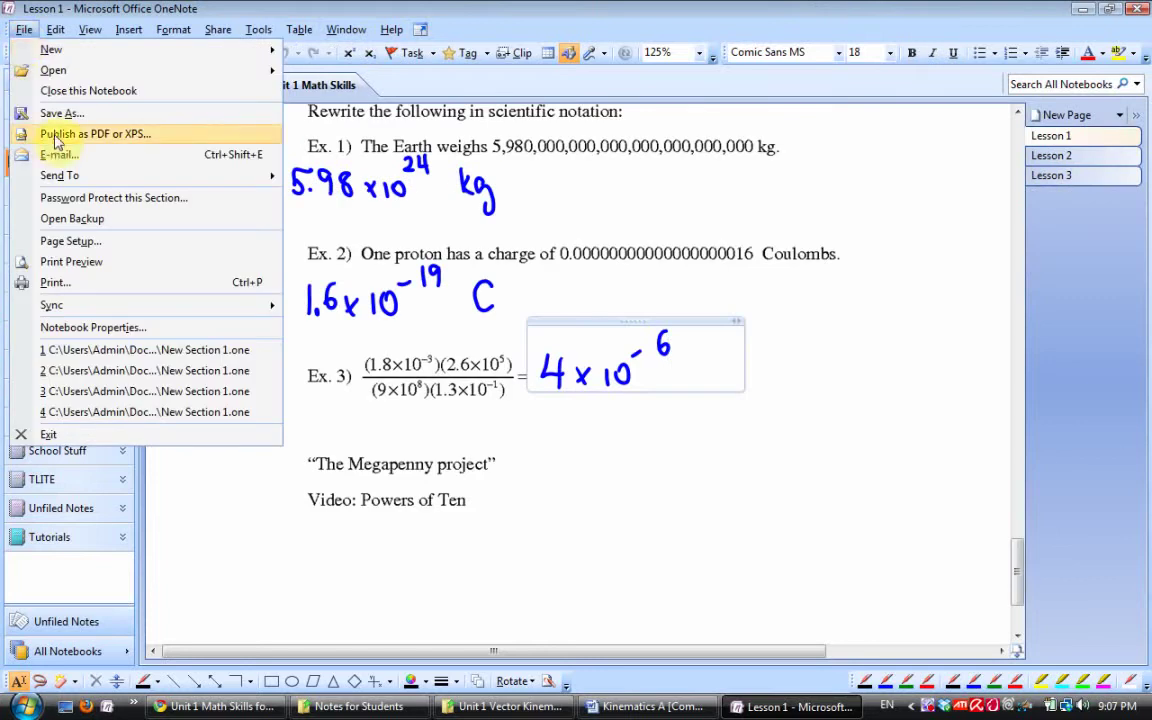
pyautogui.click(552, 22)
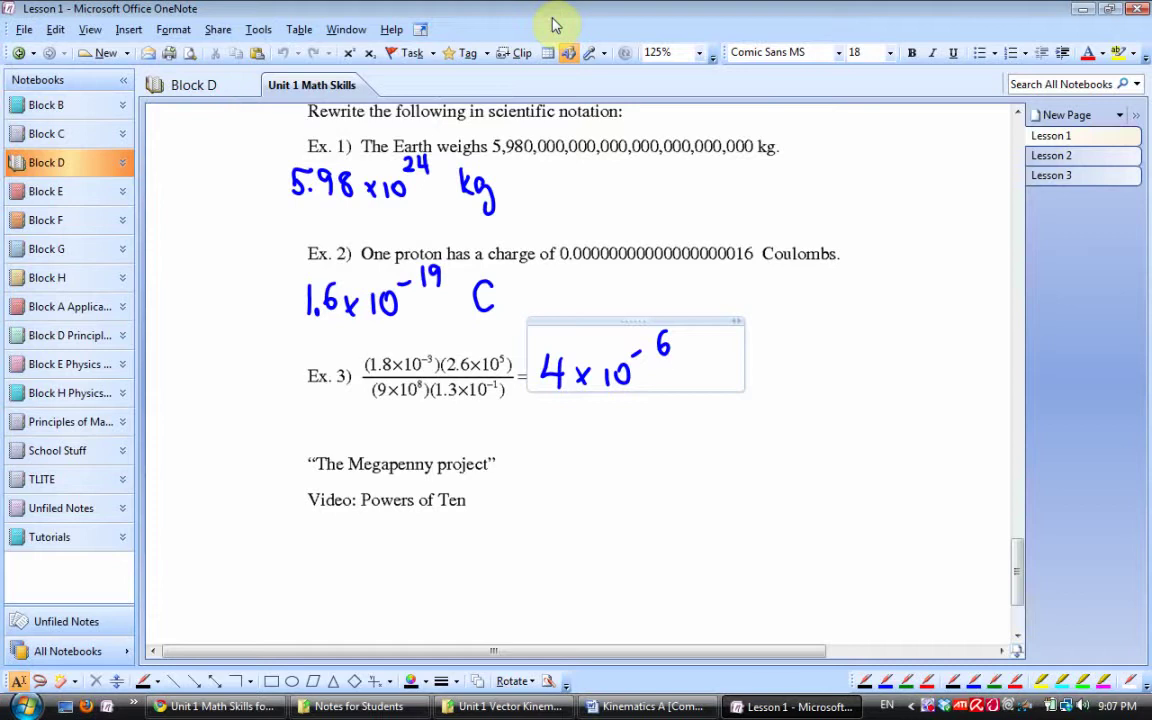
pyautogui.click(1075, 12)
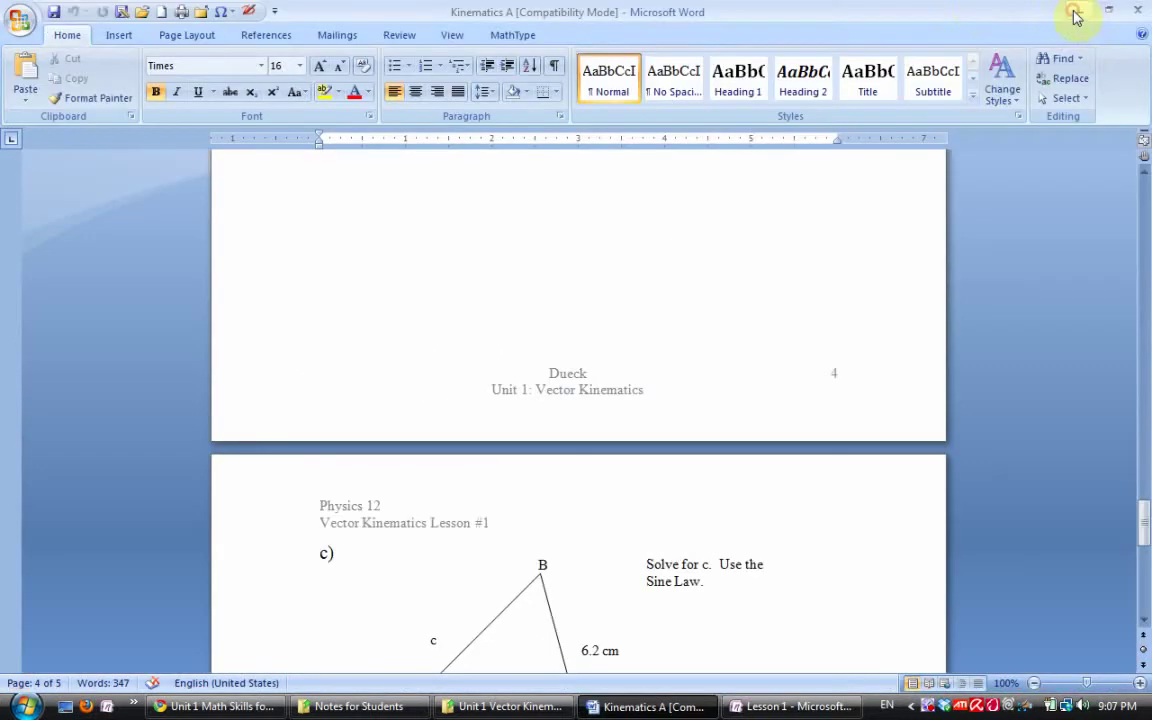
pyautogui.click(1139, 12)
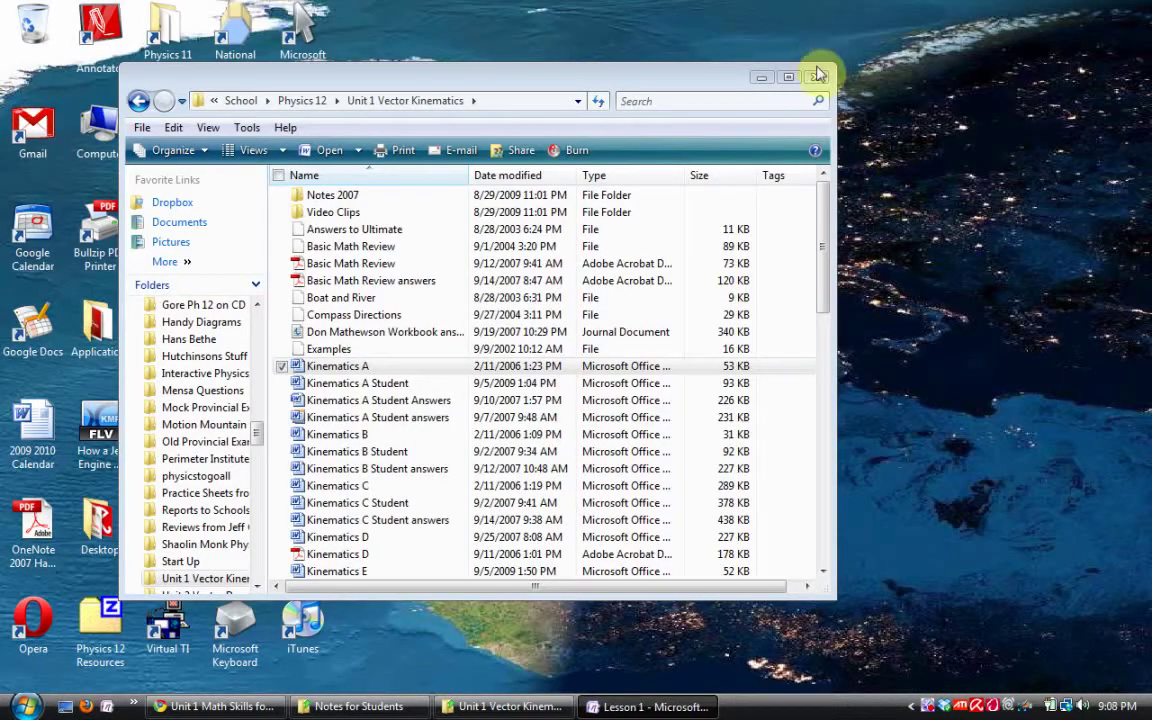
# Step: Bring the Chrome window showing SkyDrive to the front
pyautogui.click(222, 707)
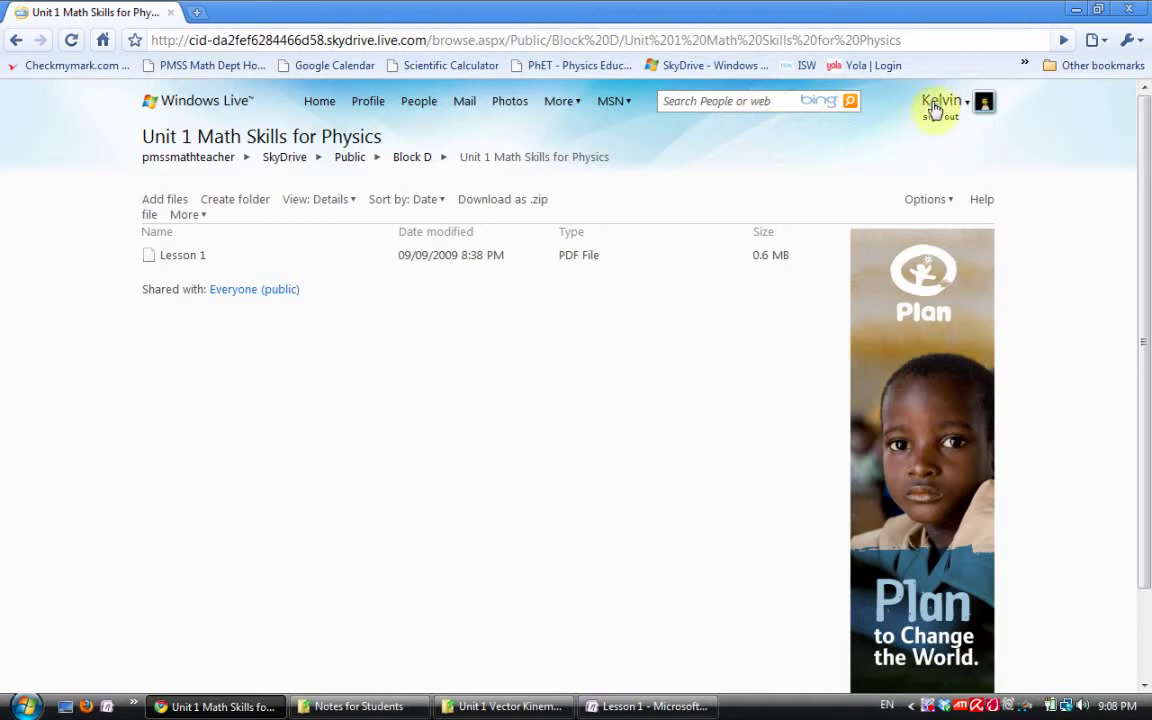
# Step: Go to Public > Block B > Unit 1 Kinematics on SkyDrive and choose a file to add
pyautogui.click(349, 158)
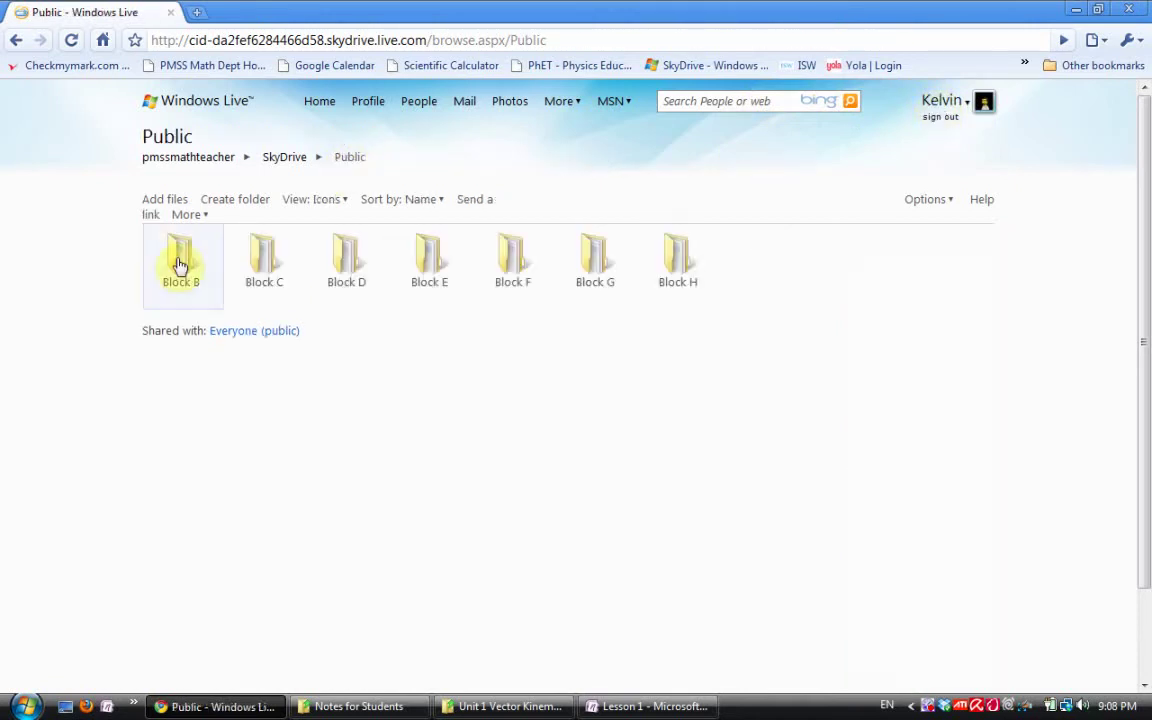
pyautogui.click(287, 158)
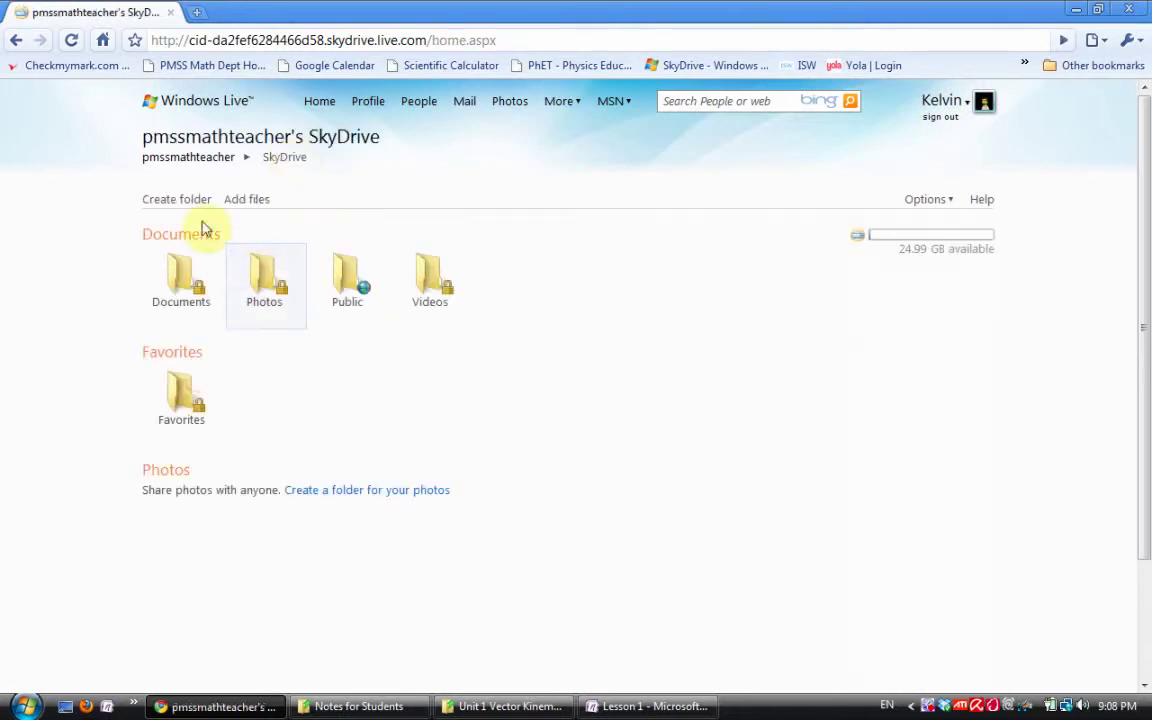
pyautogui.click(347, 280)
pyautogui.click(181, 257)
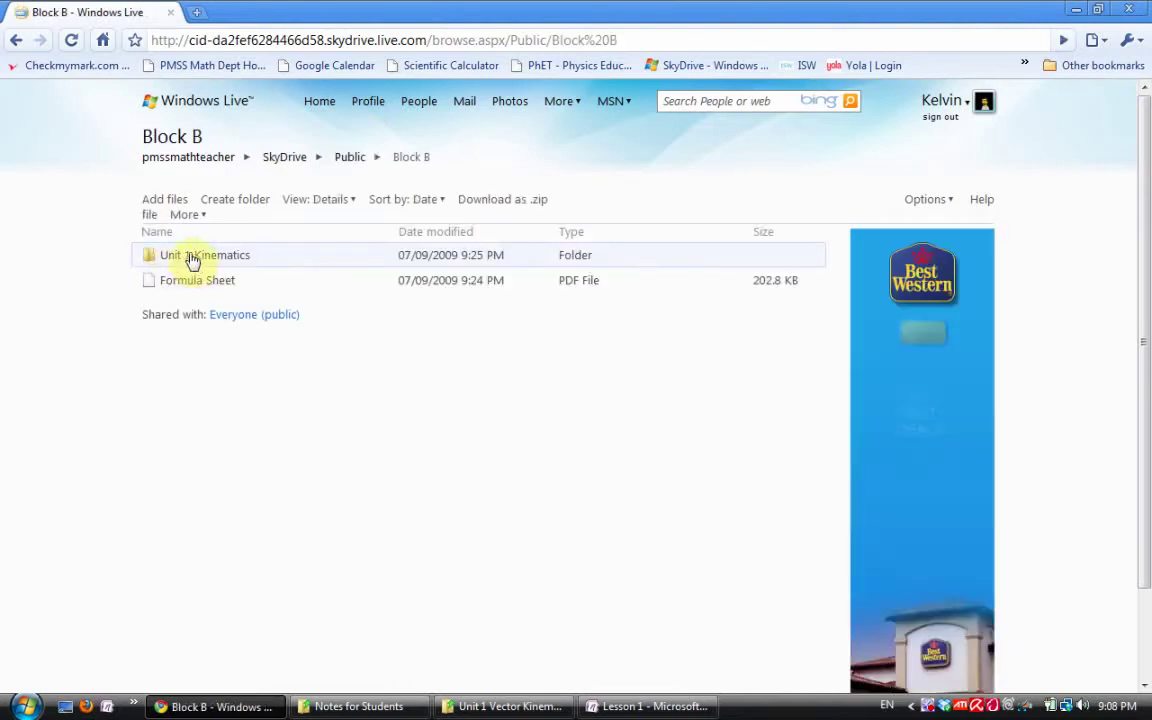
pyautogui.click(192, 257)
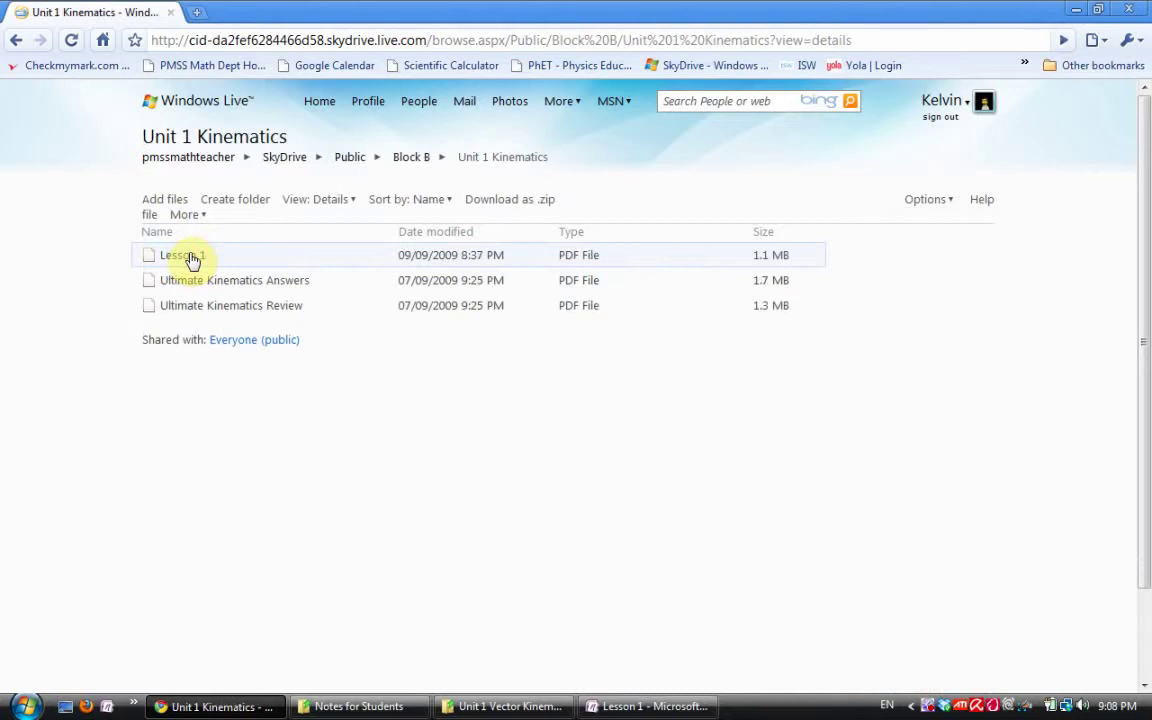
pyautogui.click(166, 199)
pyautogui.click(172, 203)
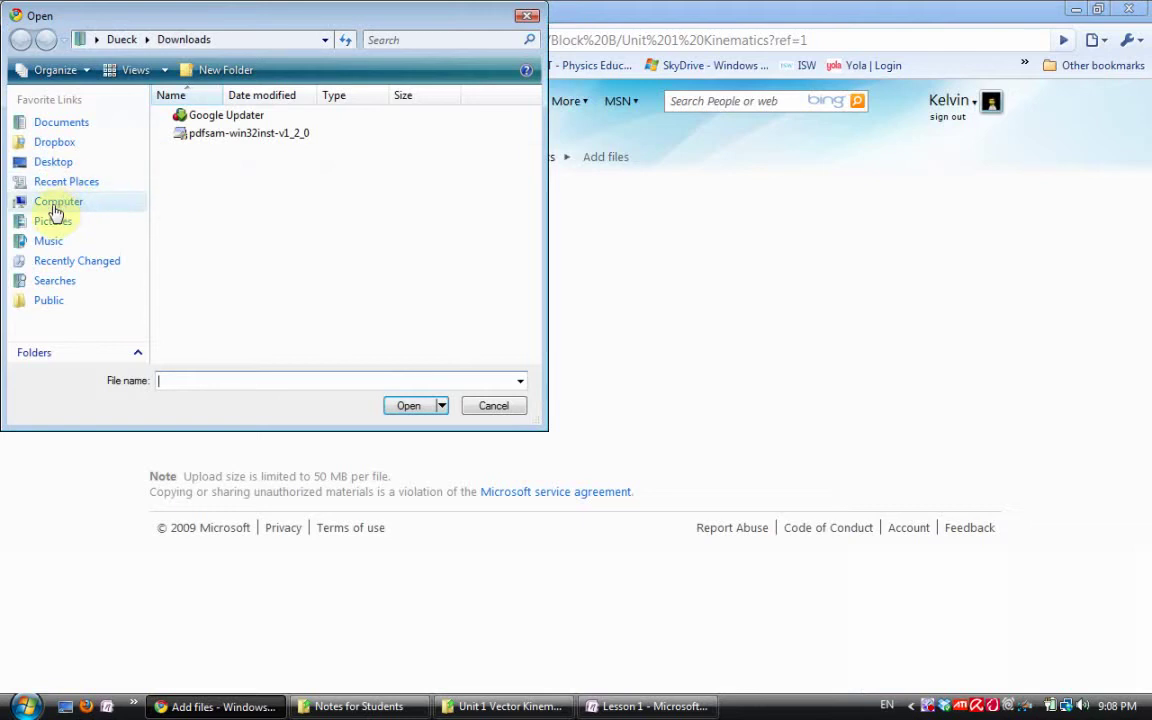
# Step: Upload Lesson 1.pdf from Desktop > Notes for Students > Block B to Unit 1 Kinematics
pyautogui.click(50, 164)
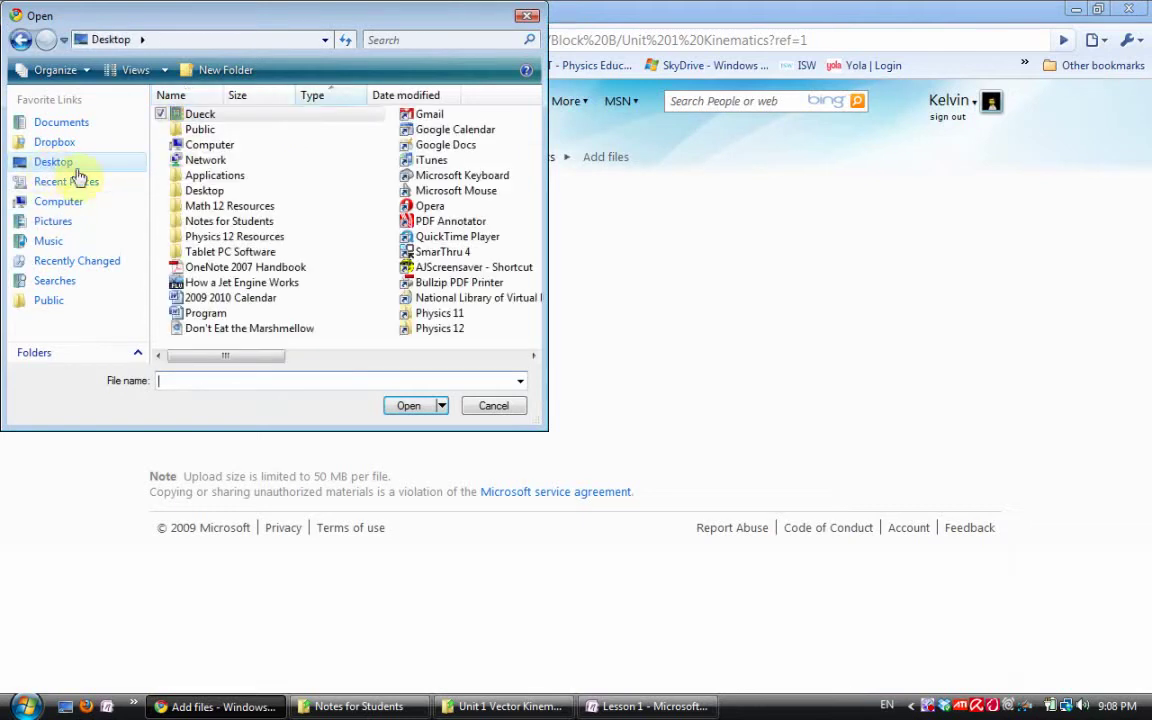
pyautogui.doubleClick(215, 221)
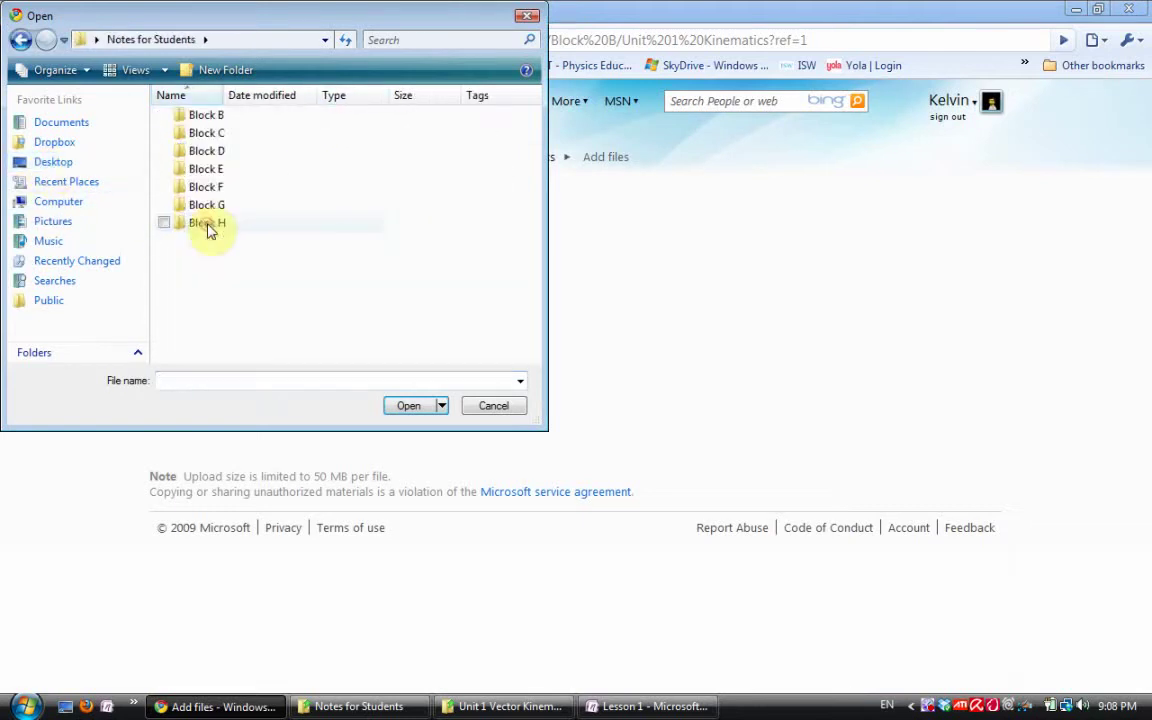
pyautogui.doubleClick(212, 118)
pyautogui.click(210, 132)
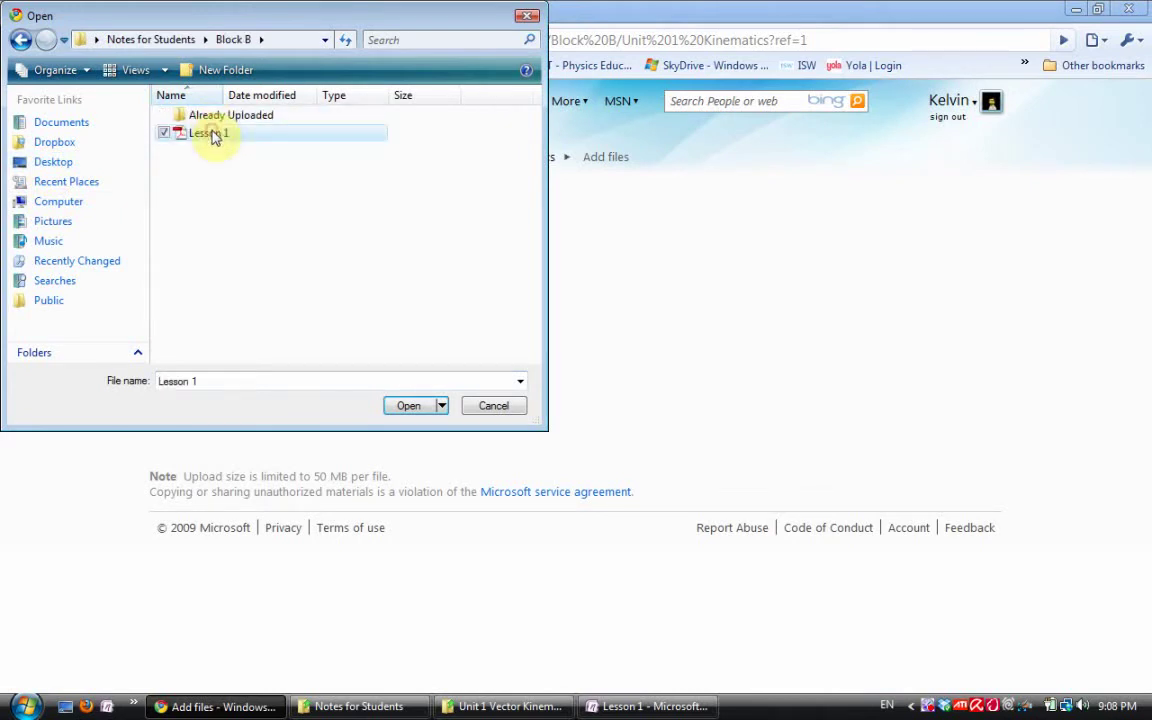
pyautogui.click(408, 406)
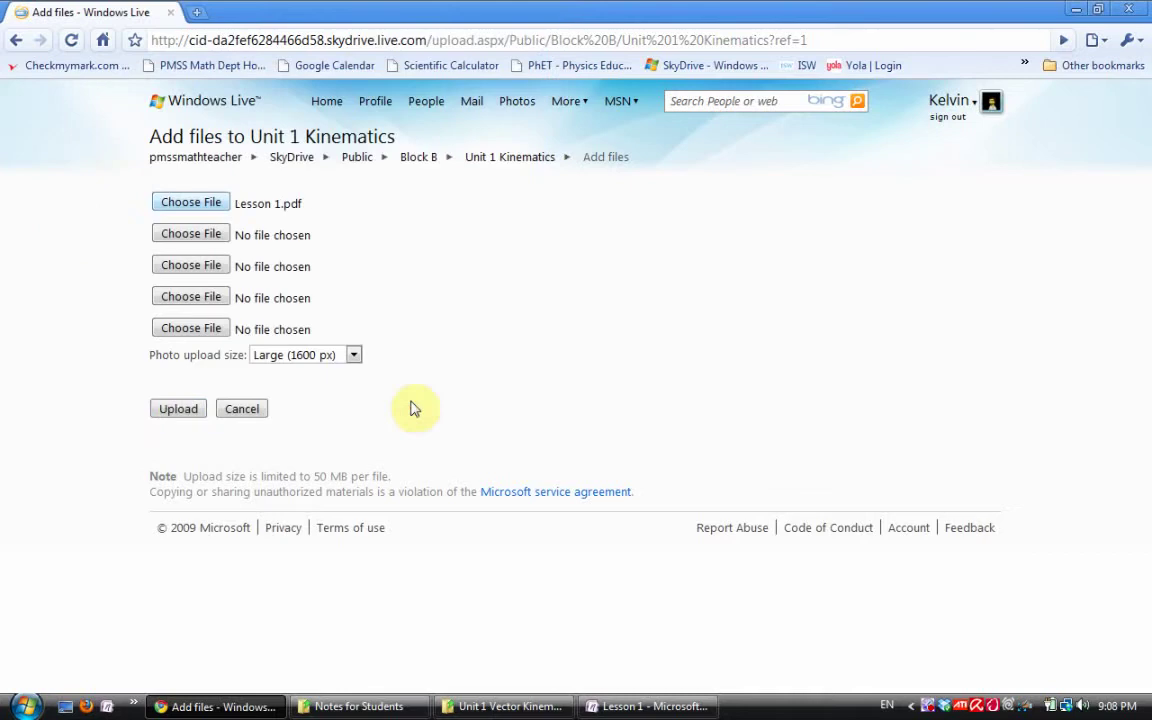
pyautogui.click(176, 412)
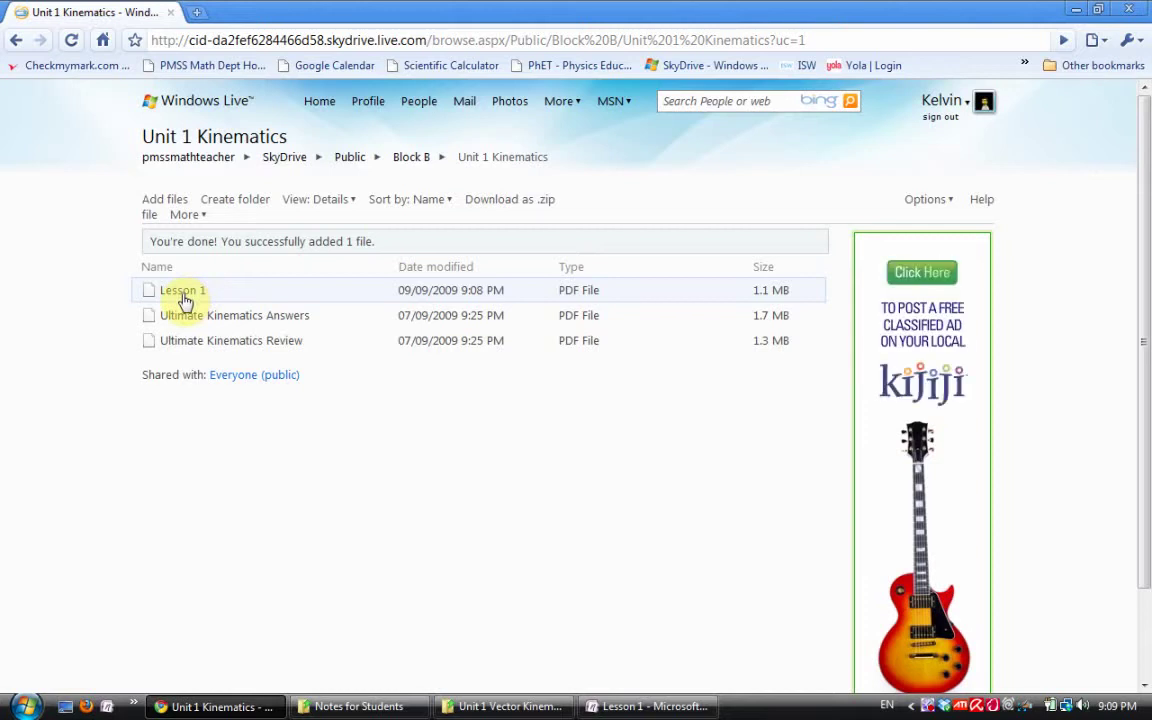
# Step: Check Block C's Unit 1 Kinematics and Block D's Unit 1 Math Skills for Physics folders, then return to Block D
pyautogui.click(357, 163)
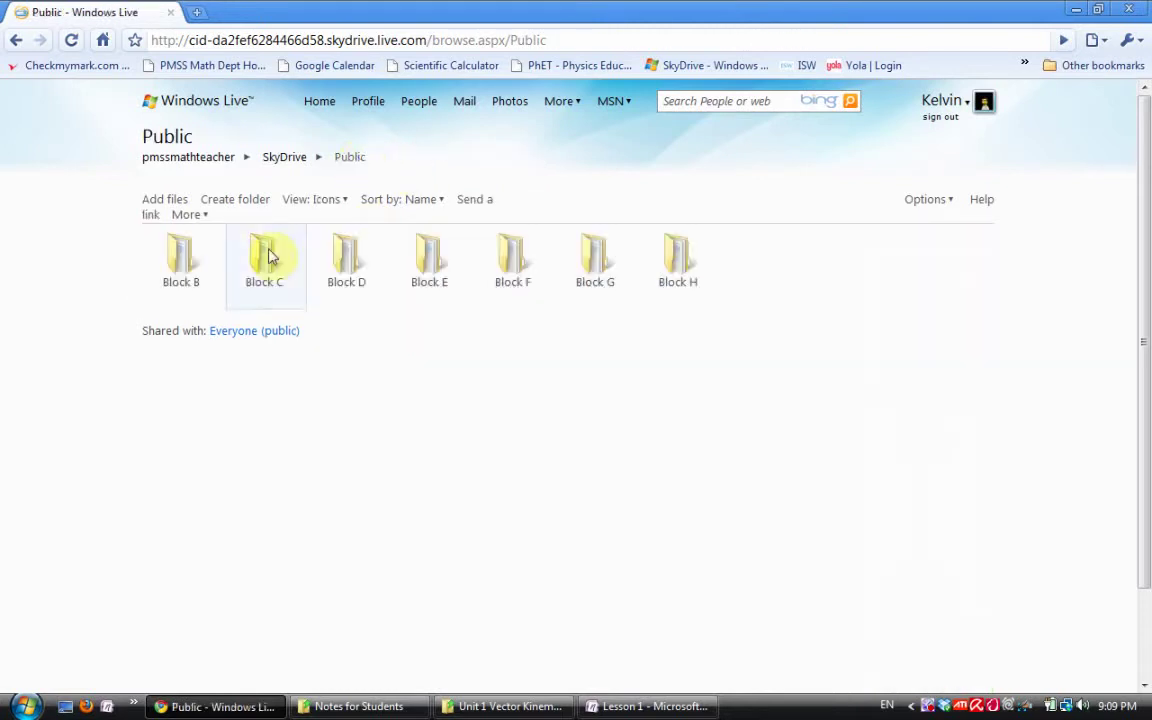
pyautogui.click(264, 262)
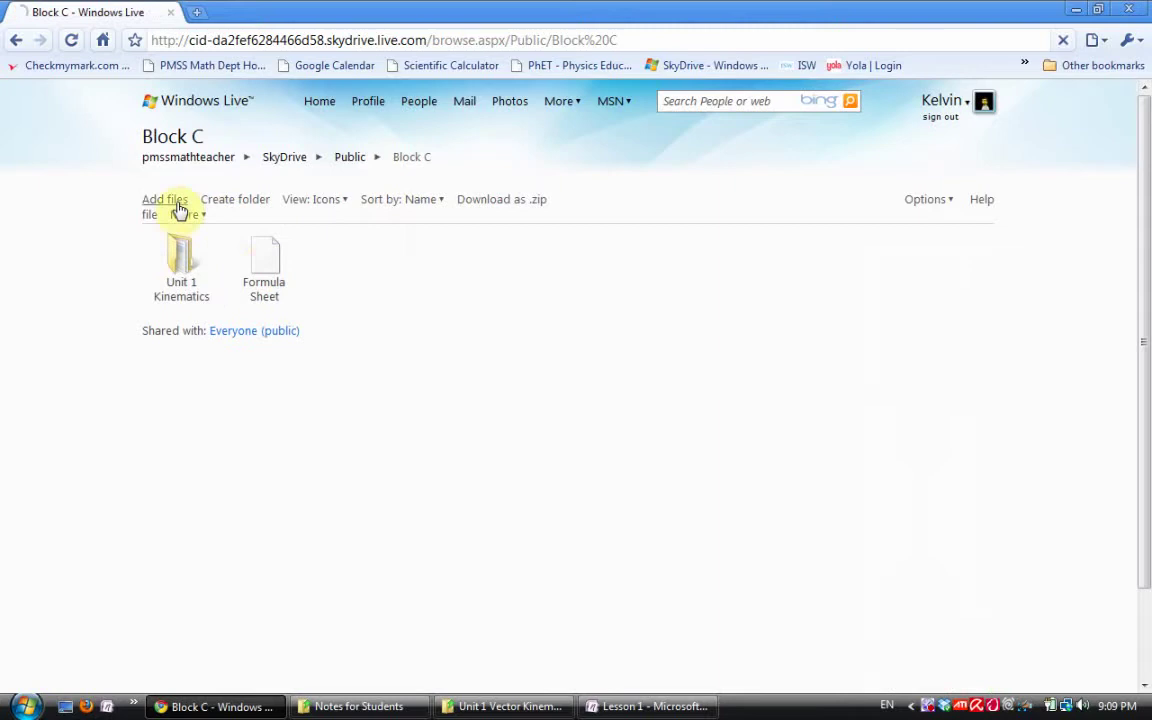
pyautogui.click(170, 240)
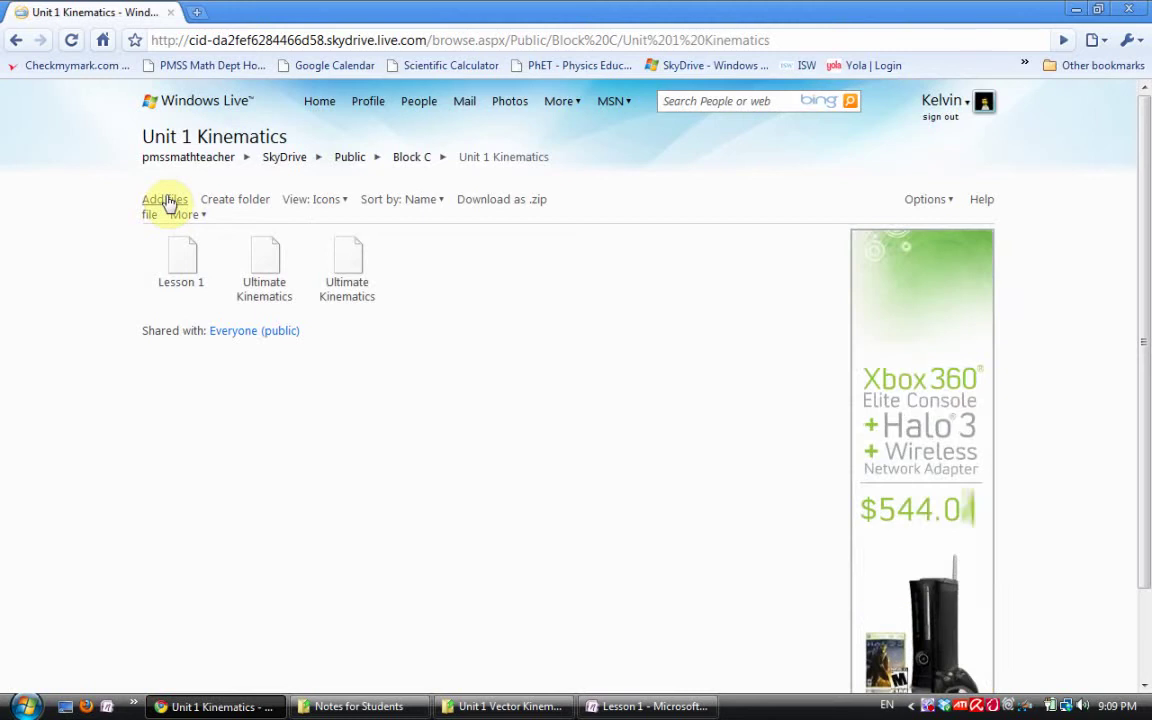
pyautogui.click(343, 159)
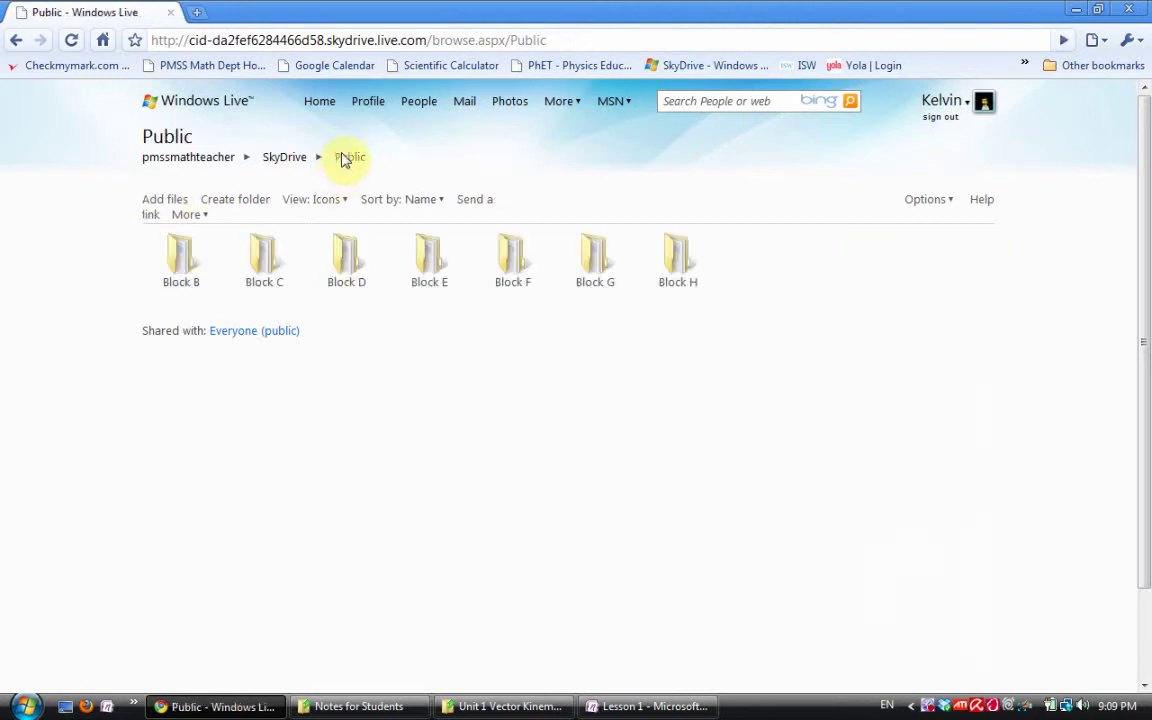
pyautogui.click(359, 262)
pyautogui.click(176, 262)
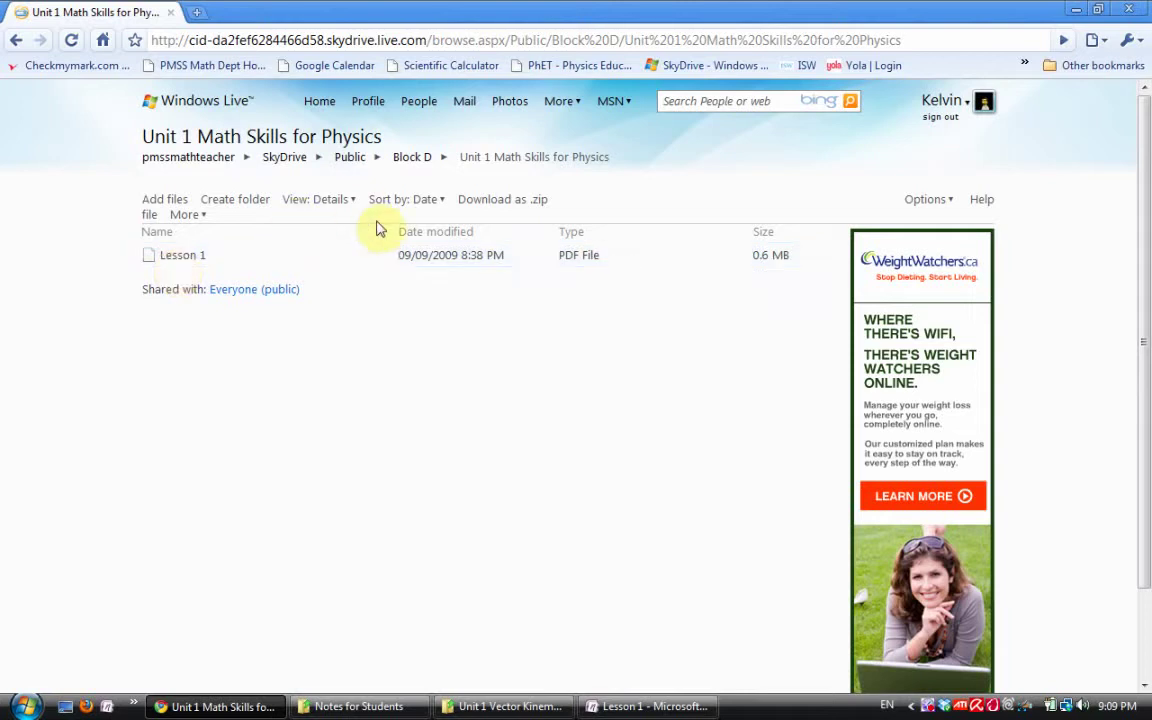
pyautogui.click(407, 164)
# Step: Open the Ultimate Kinematics Answers file page in Public > Block B > Unit 1 Kinematics
pyautogui.click(355, 160)
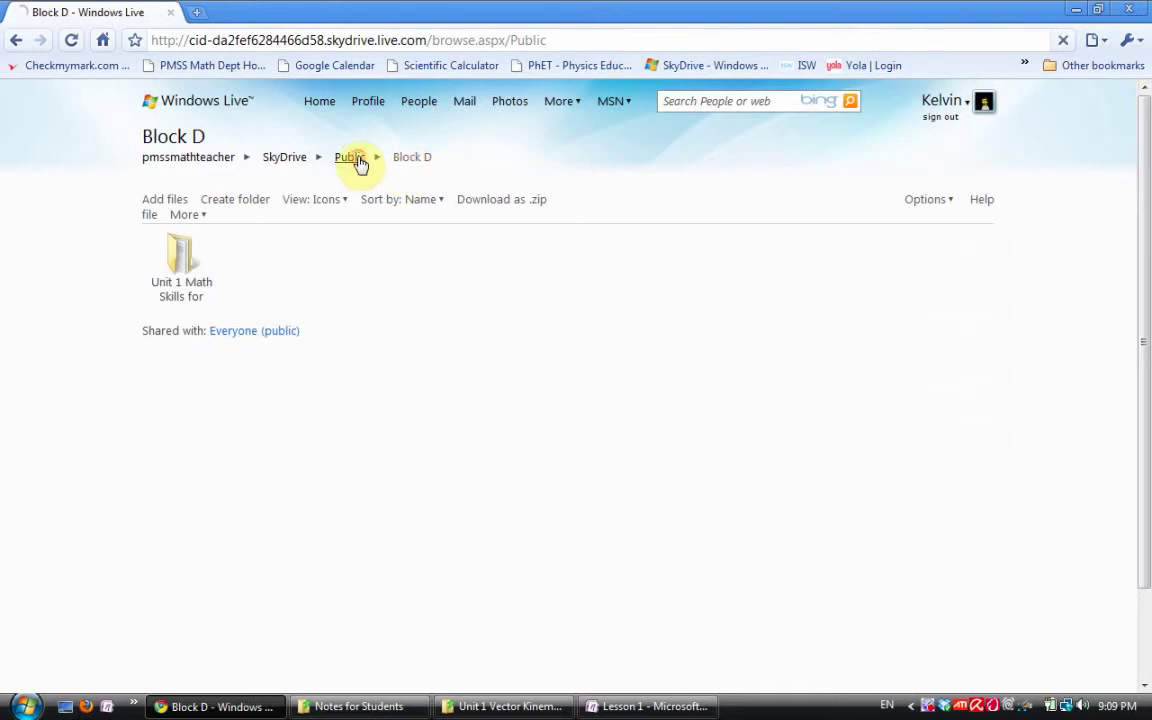
pyautogui.click(181, 262)
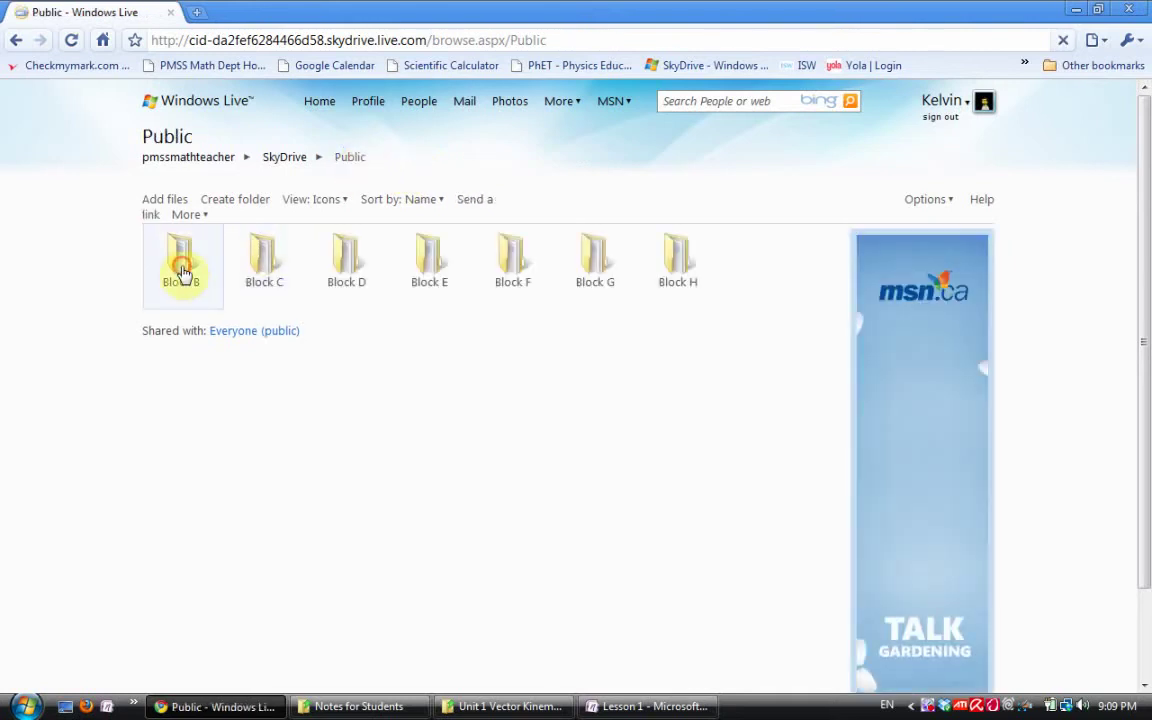
pyautogui.click(188, 257)
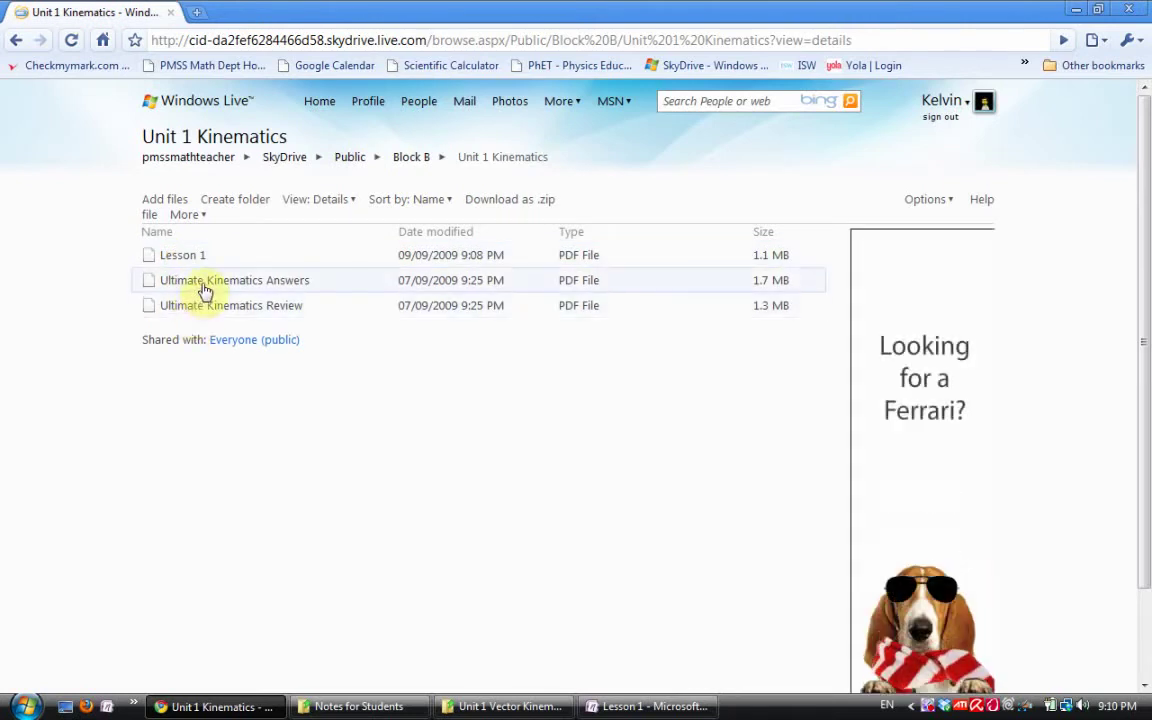
pyautogui.click(205, 288)
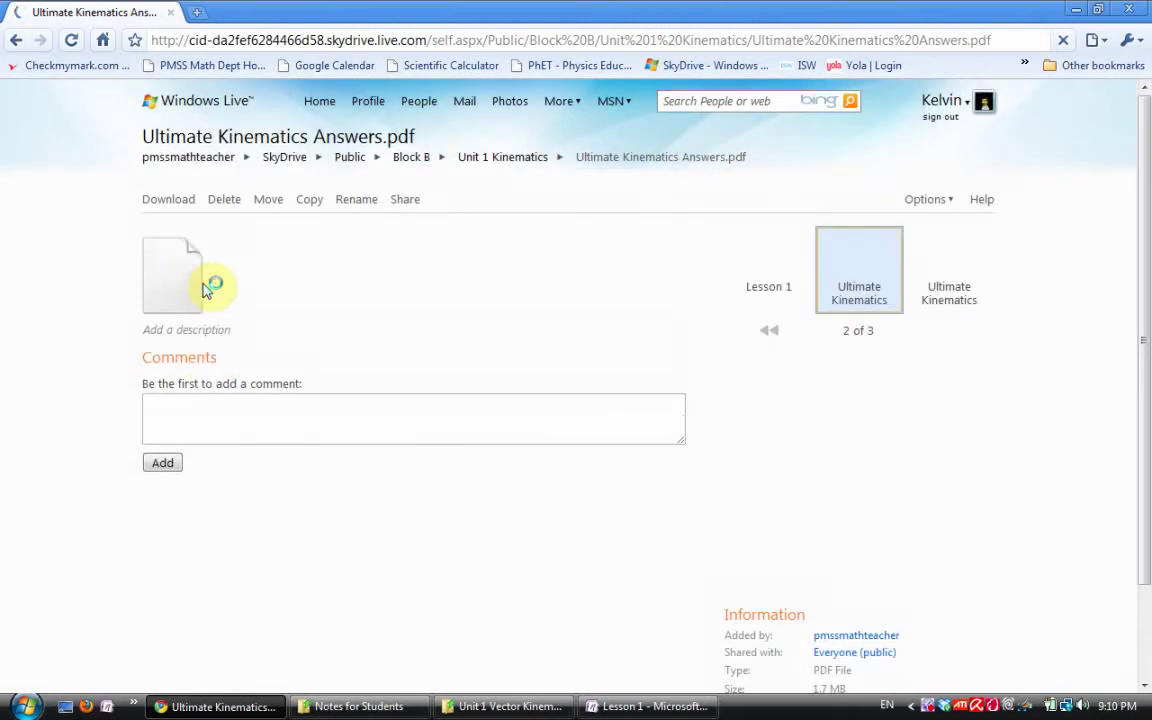
# Step: Download Ultimate Kinematics Answers.pdf to Downloads and open it
pyautogui.click(184, 296)
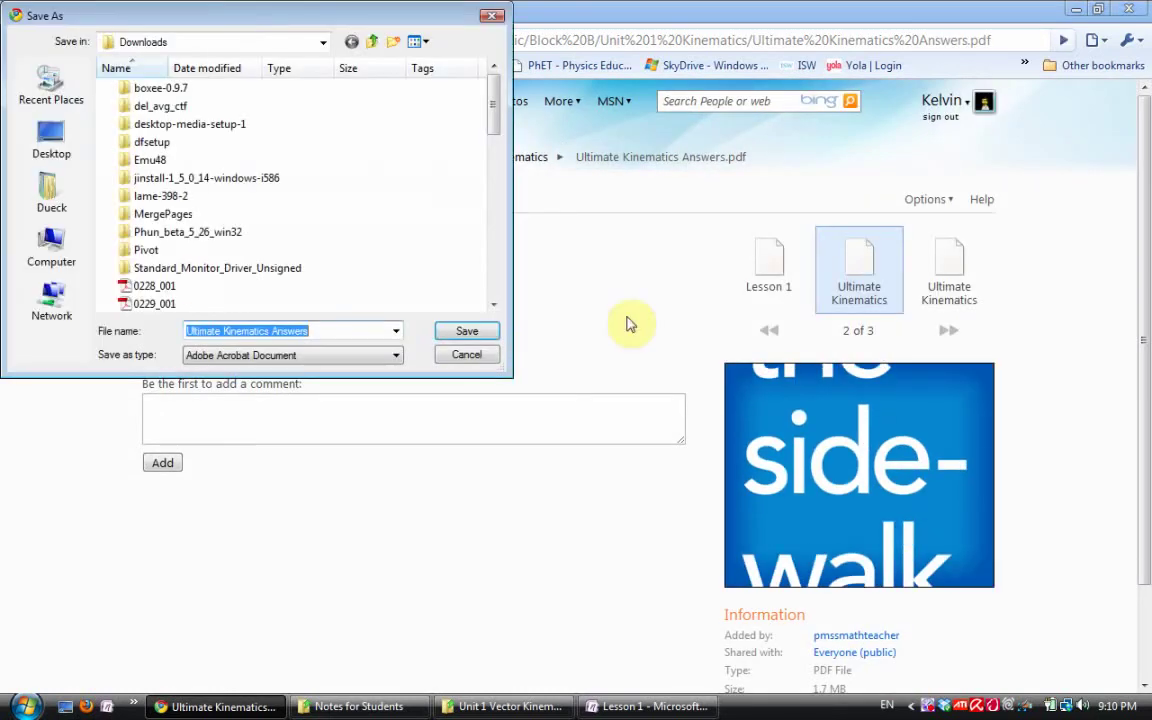
pyautogui.click(465, 333)
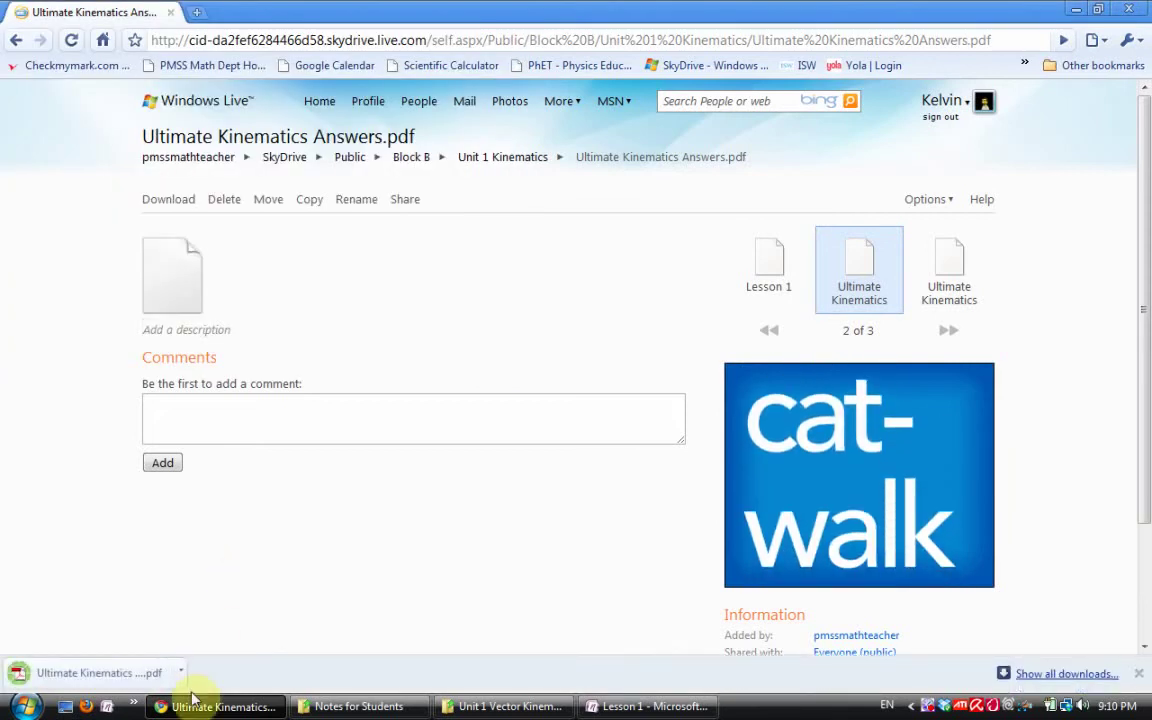
pyautogui.click(181, 680)
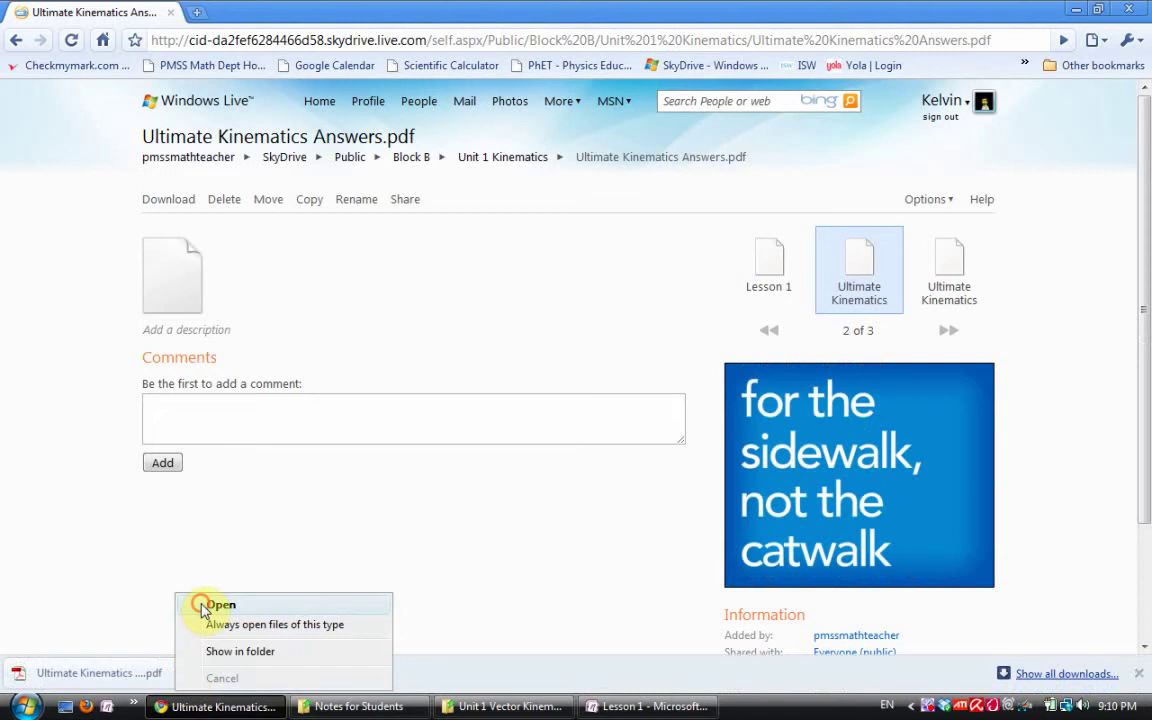
pyautogui.click(206, 605)
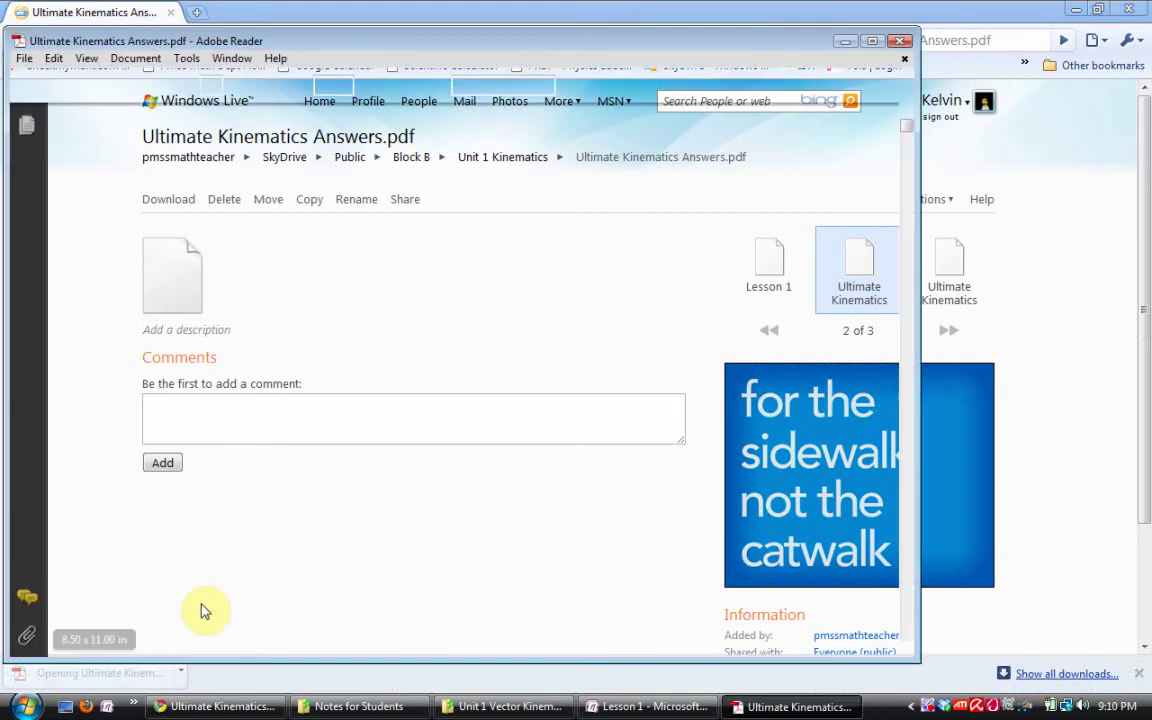
# Step: Maximize Adobe Reader and page through questions 3 to 5 of the answers PDF
pyautogui.click(870, 44)
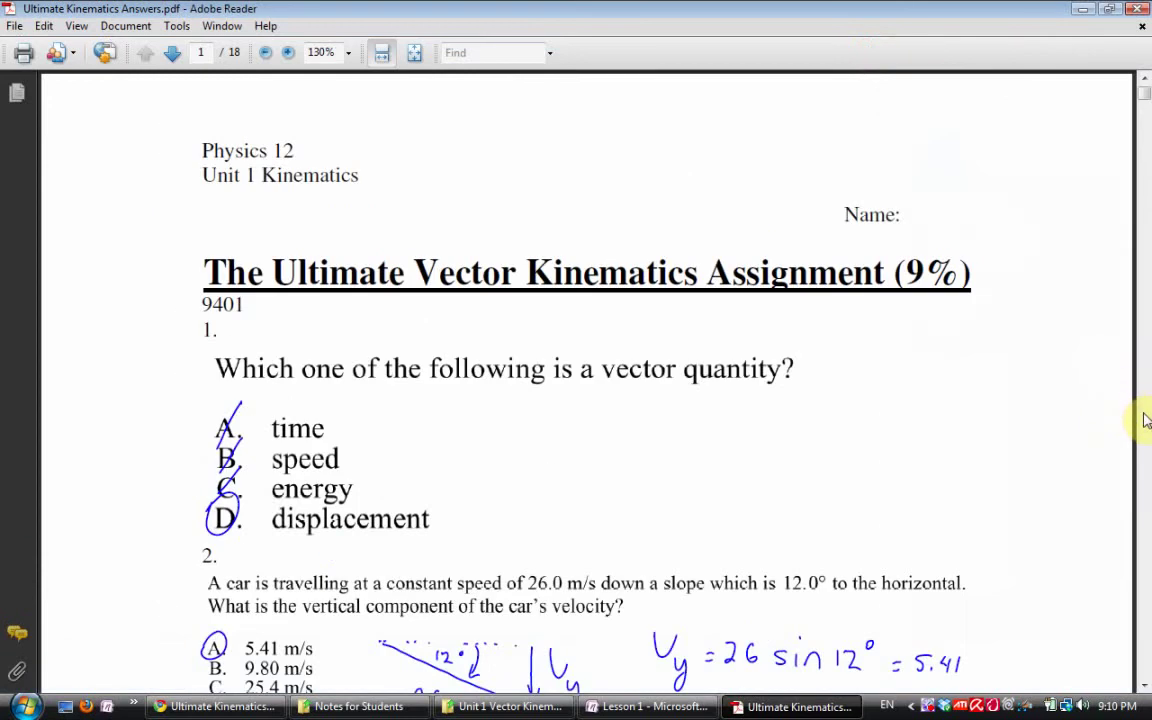
pyautogui.click(1143, 418)
pyautogui.click(1143, 418)
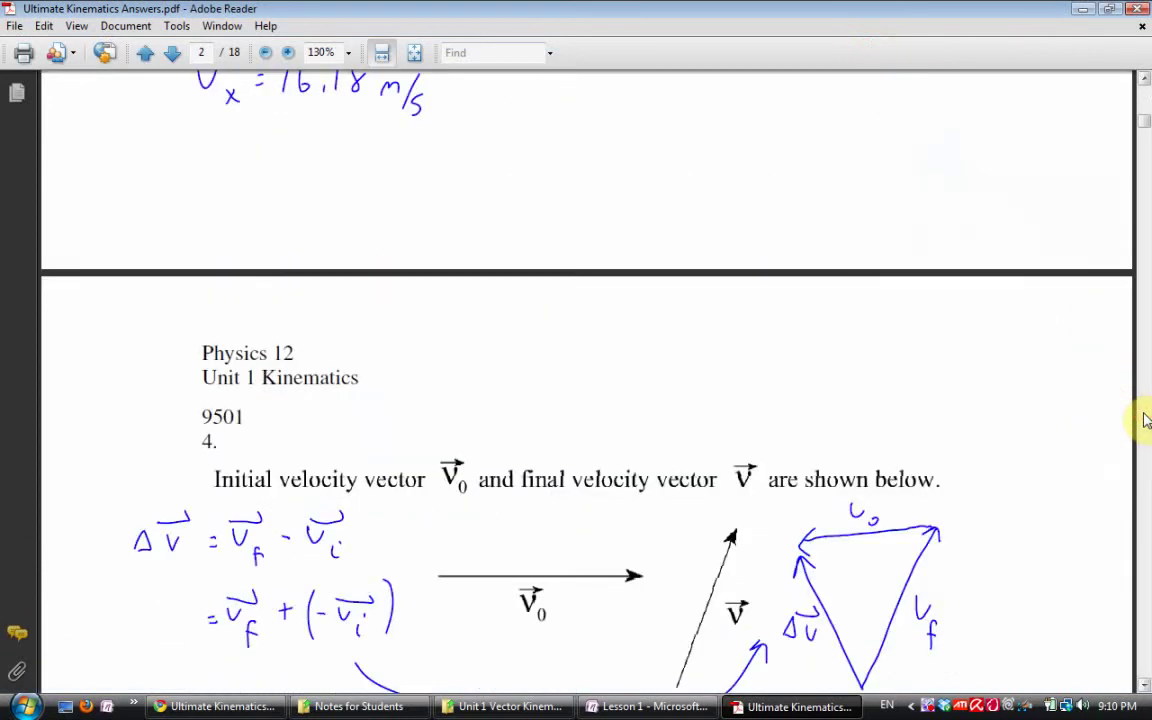
pyautogui.click(1143, 418)
pyautogui.click(1143, 418)
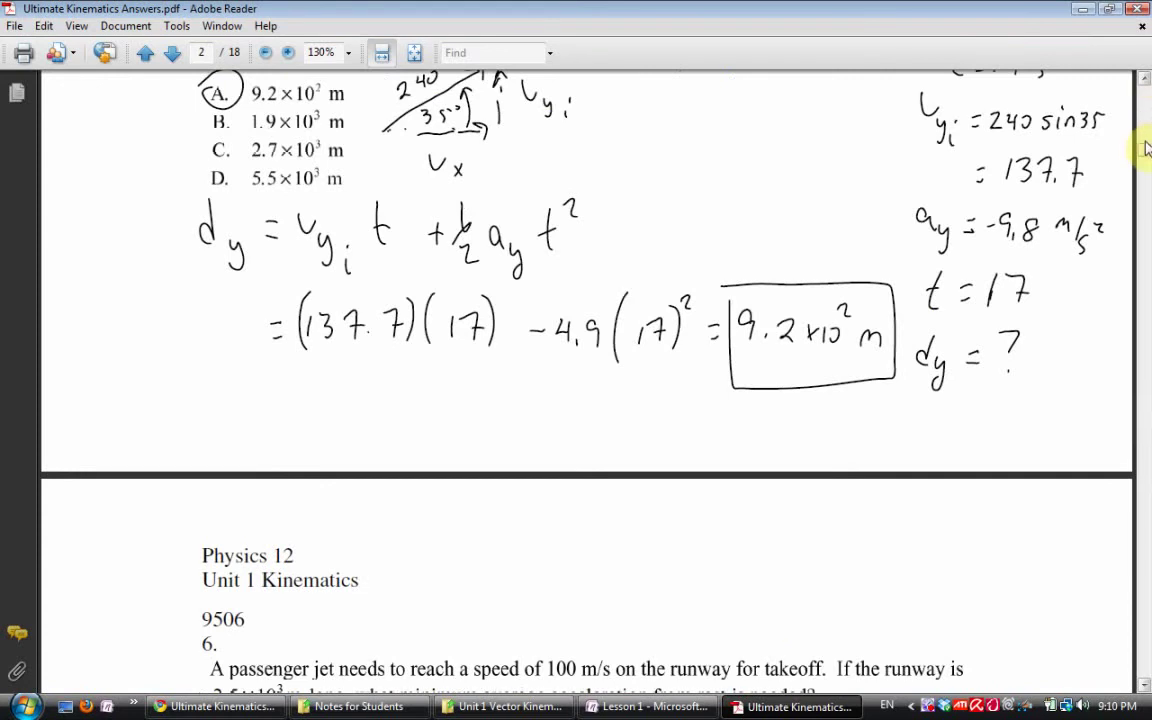
pyautogui.moveTo(1145, 150); pyautogui.dragTo(1146, 148)
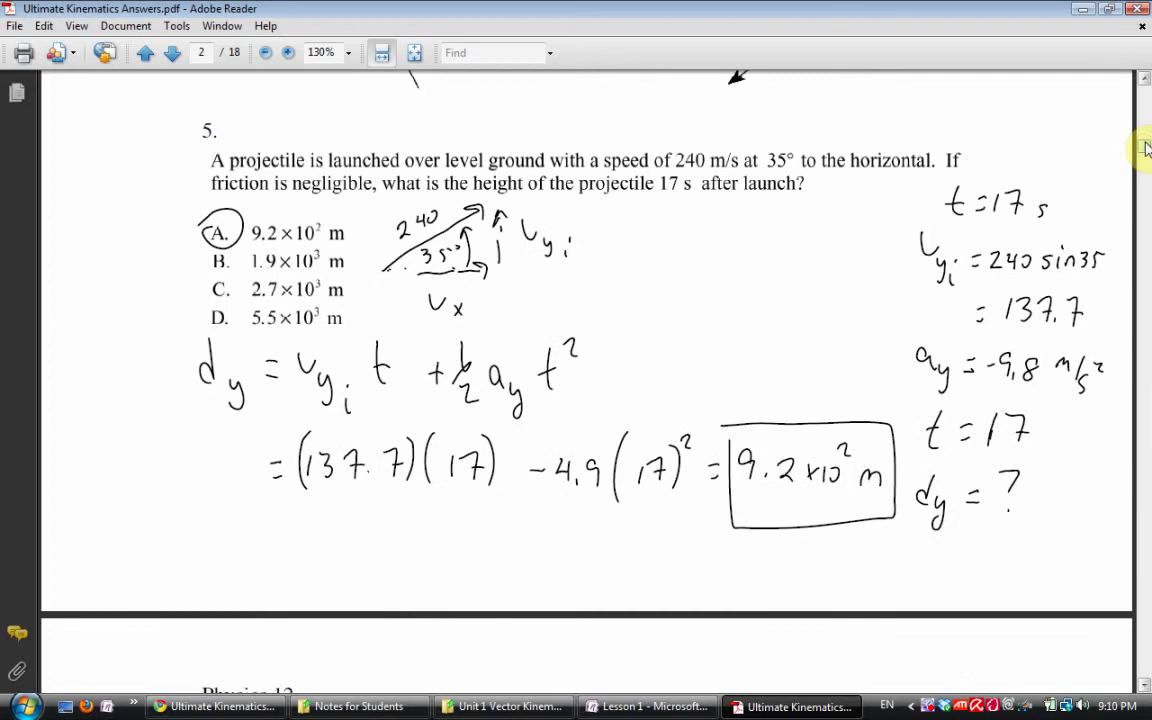
# Step: Review questions 6 through 13 and the answer key, then close the PDF
pyautogui.click(1146, 190)
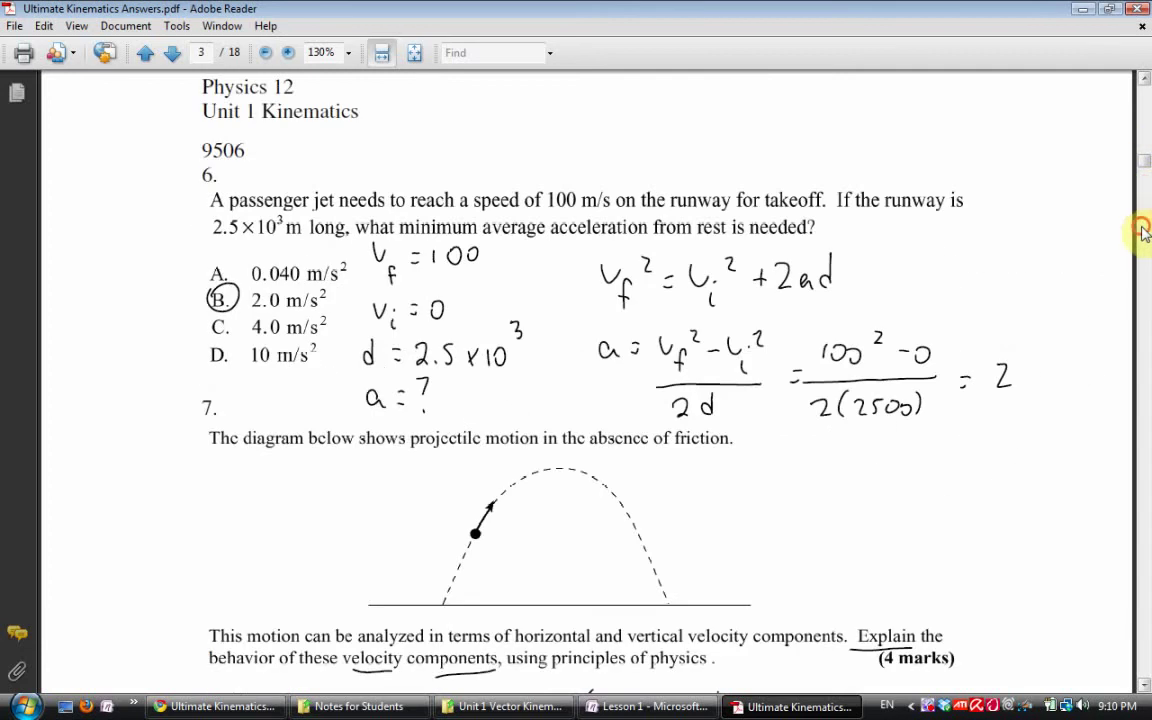
pyautogui.click(1146, 237)
pyautogui.click(1146, 268)
pyautogui.click(1146, 288)
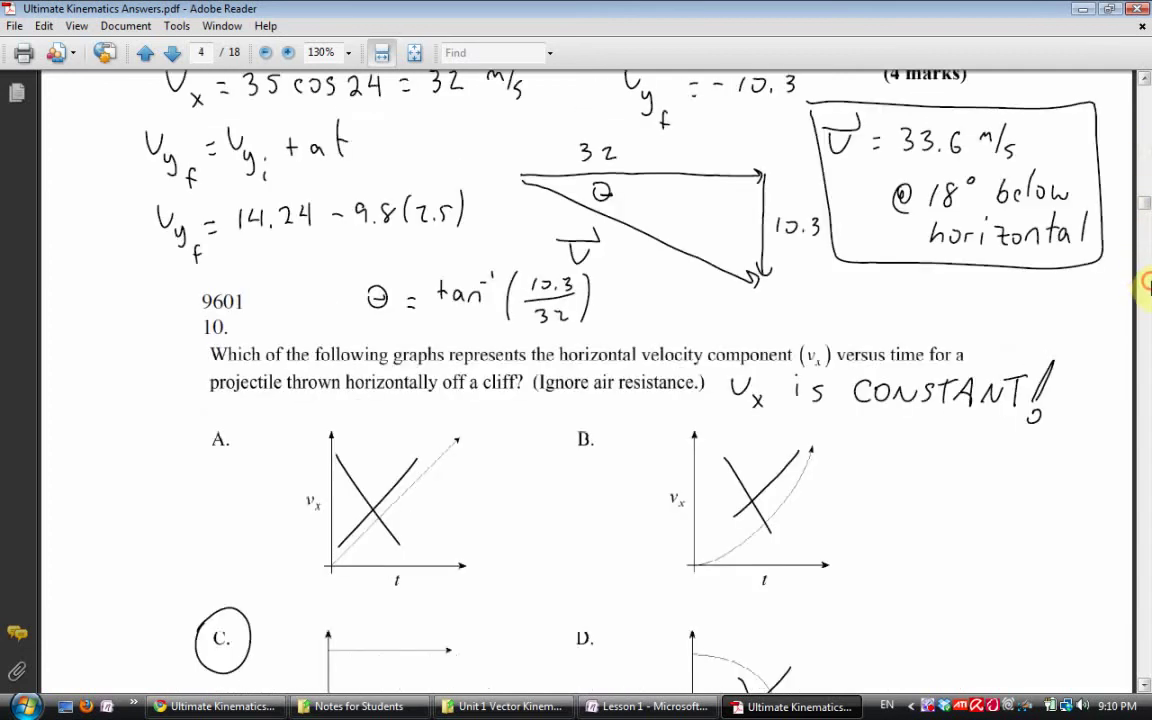
pyautogui.click(1146, 327)
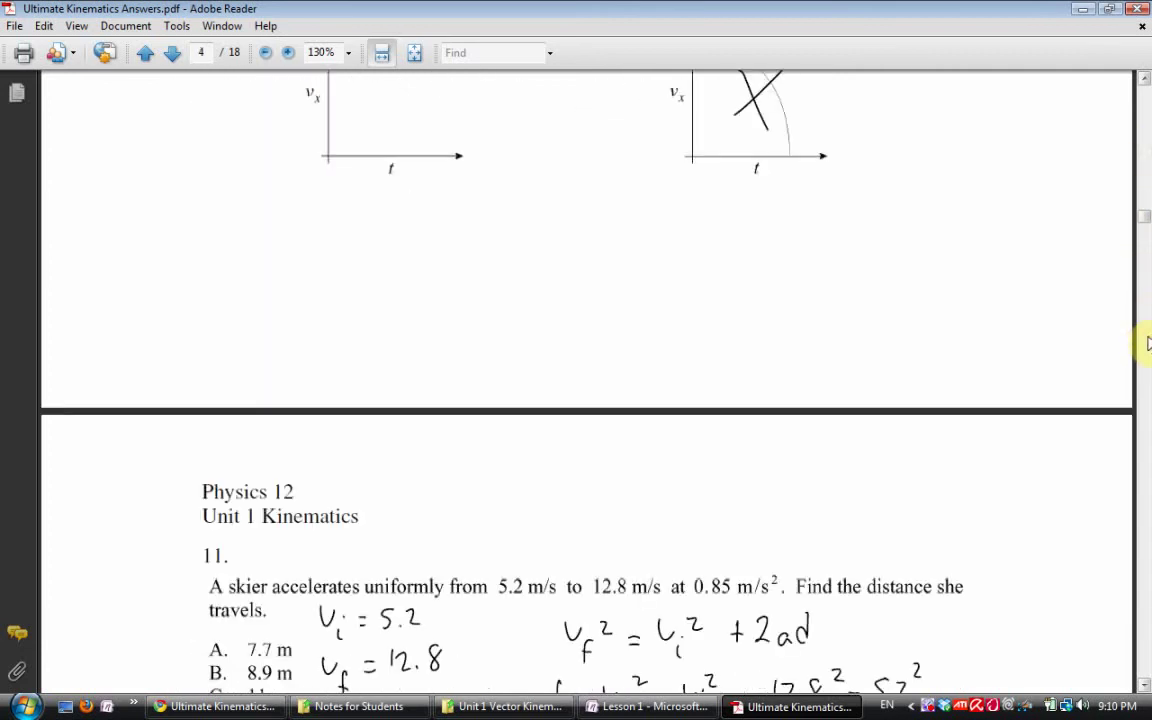
pyautogui.click(1146, 341)
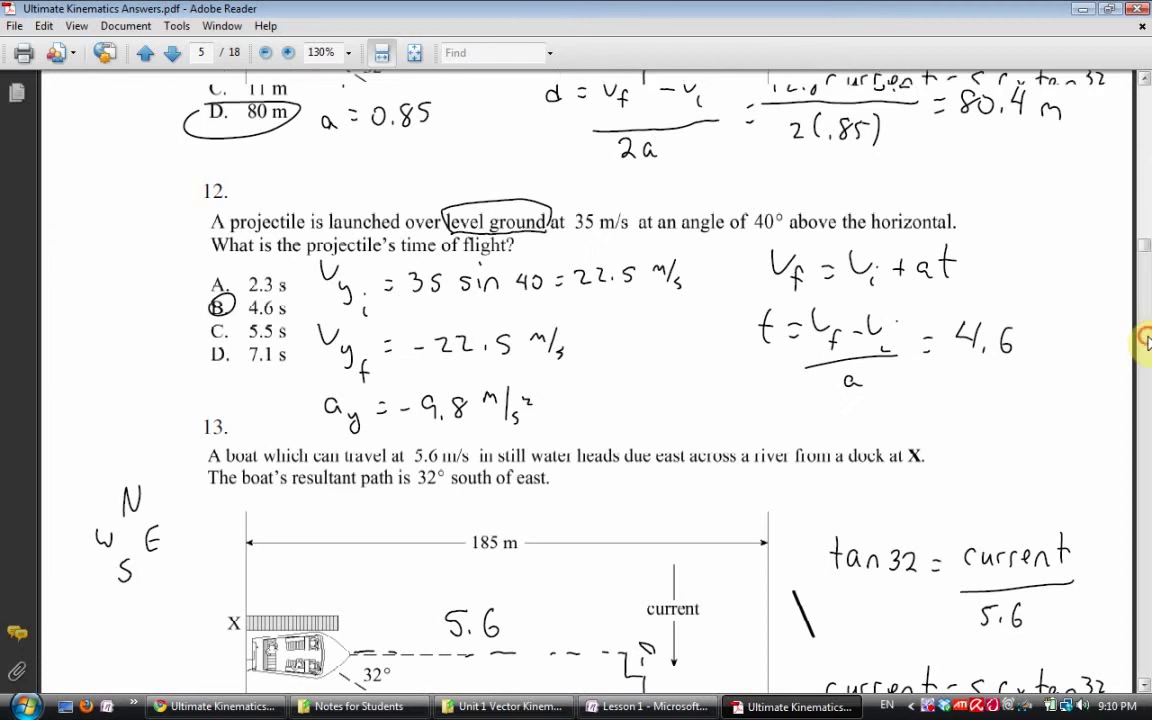
pyautogui.click(1146, 342)
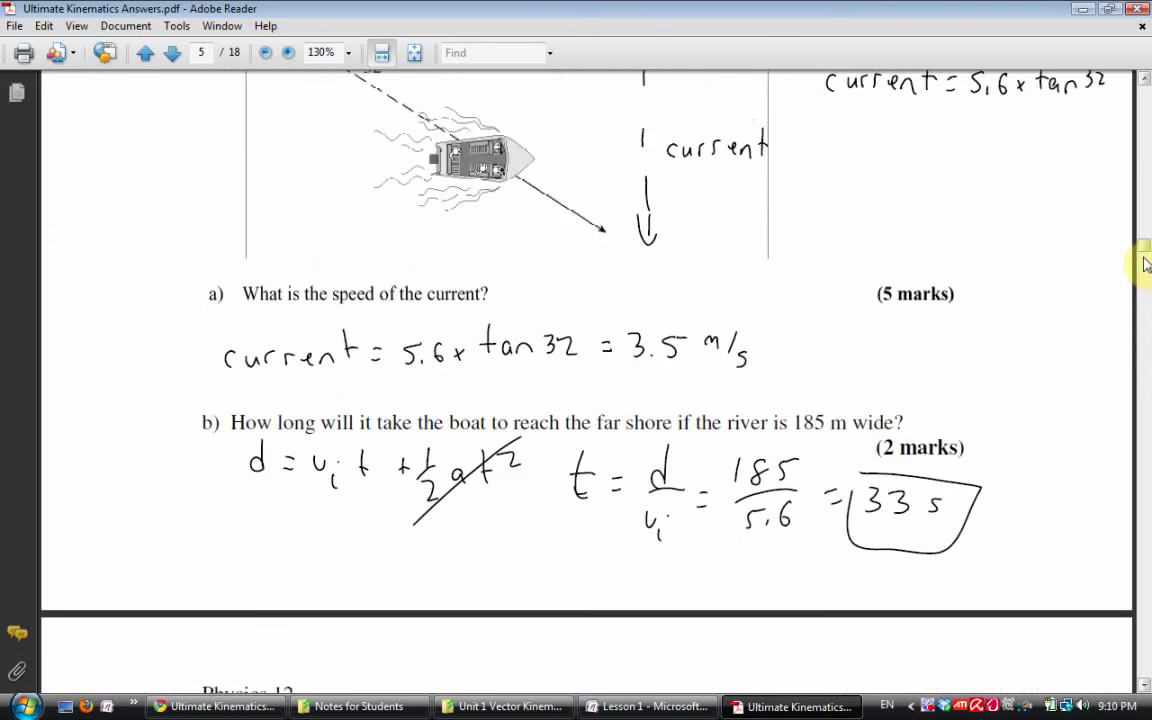
pyautogui.moveTo(1146, 244); pyautogui.dragTo(1146, 567)
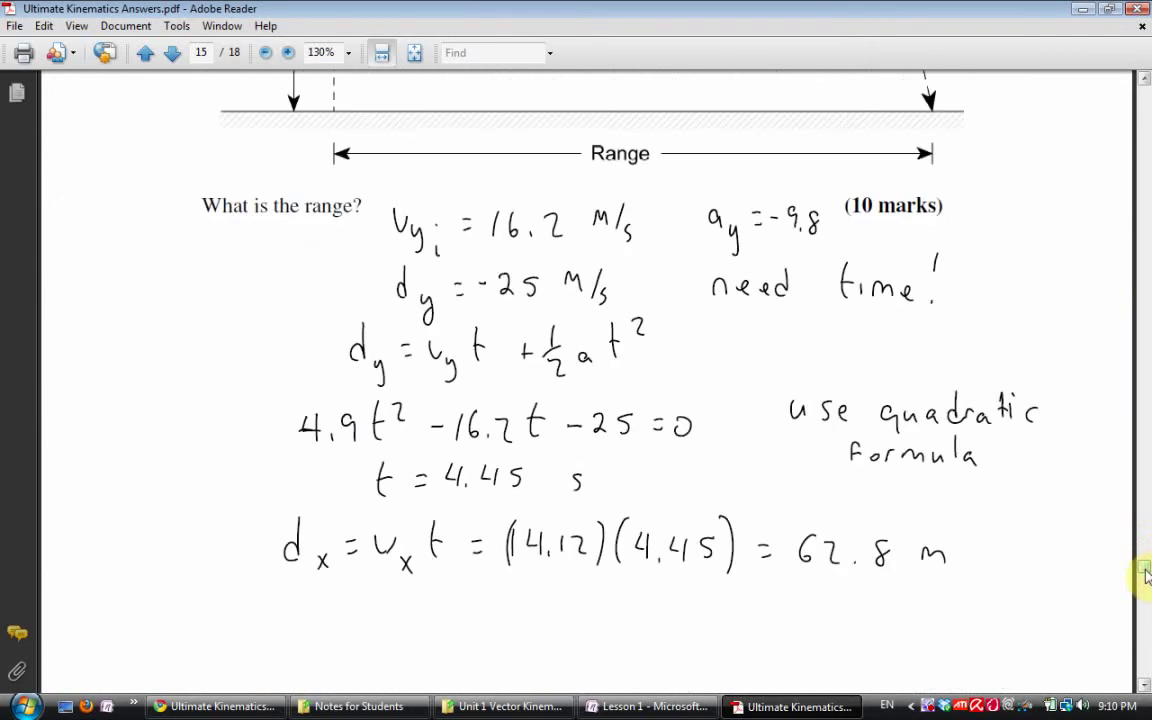
pyautogui.moveTo(1146, 572); pyautogui.dragTo(1146, 632)
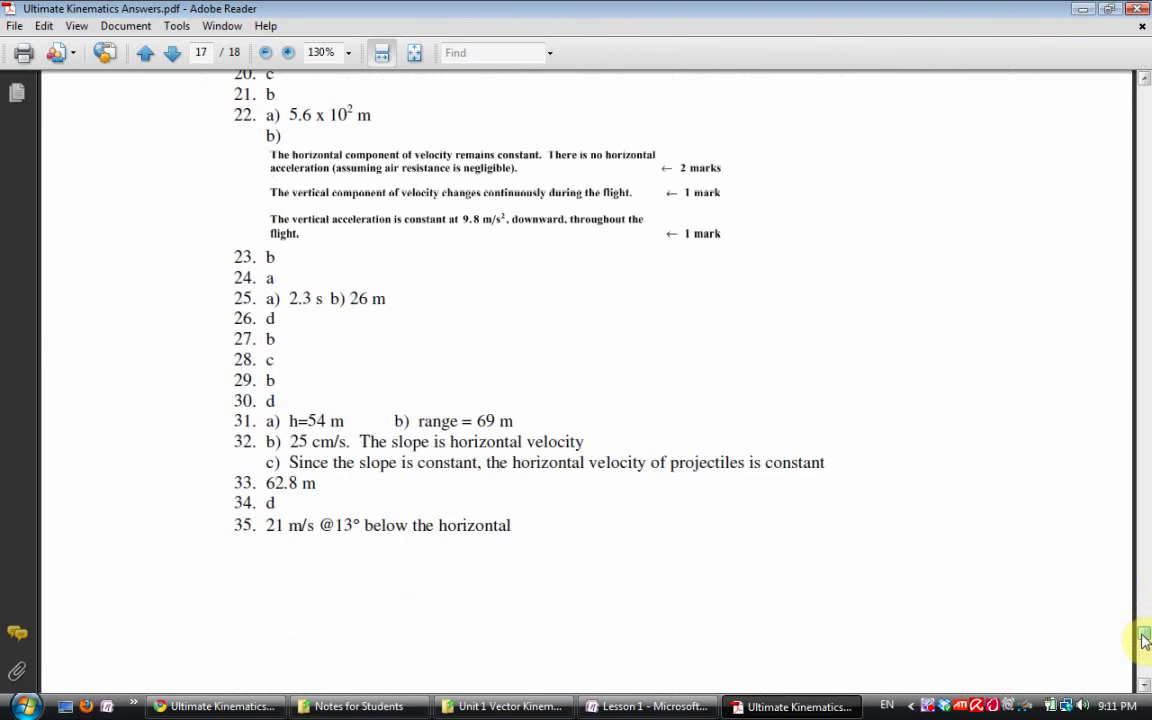
pyautogui.click(1143, 30)
pyautogui.click(1083, 9)
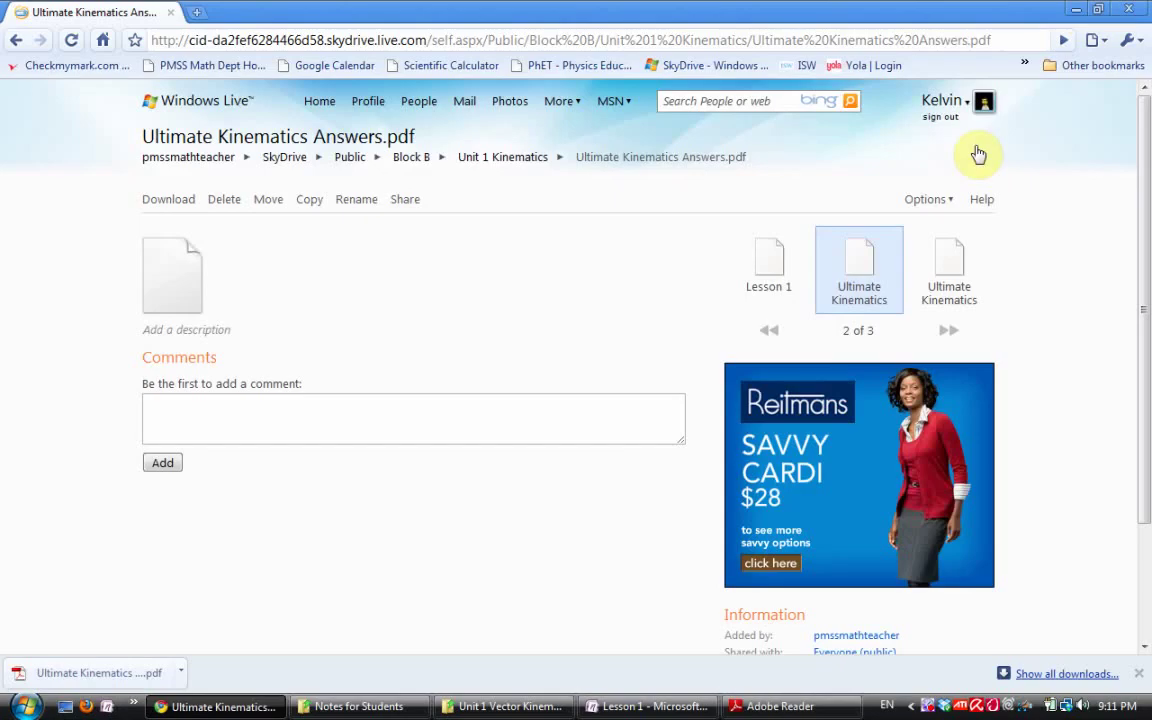
pyautogui.click(1145, 555)
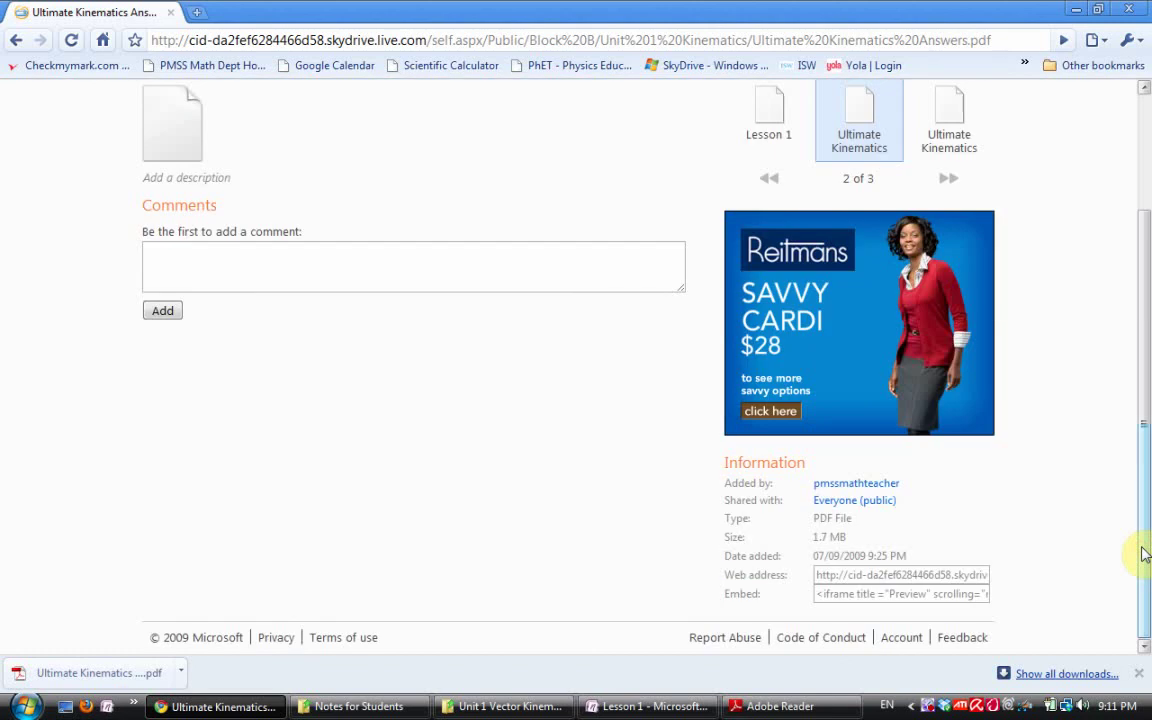